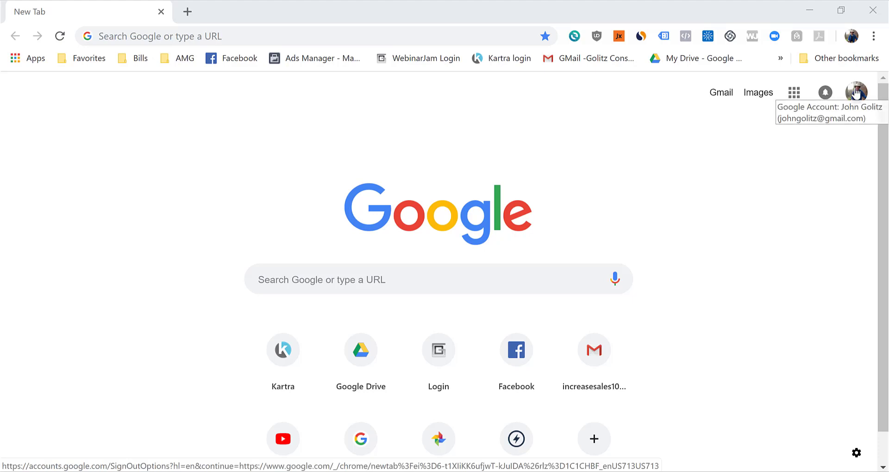
- Begin adding another Google account from the profile menu and clear the prefilled sign-in address
click(857, 92)
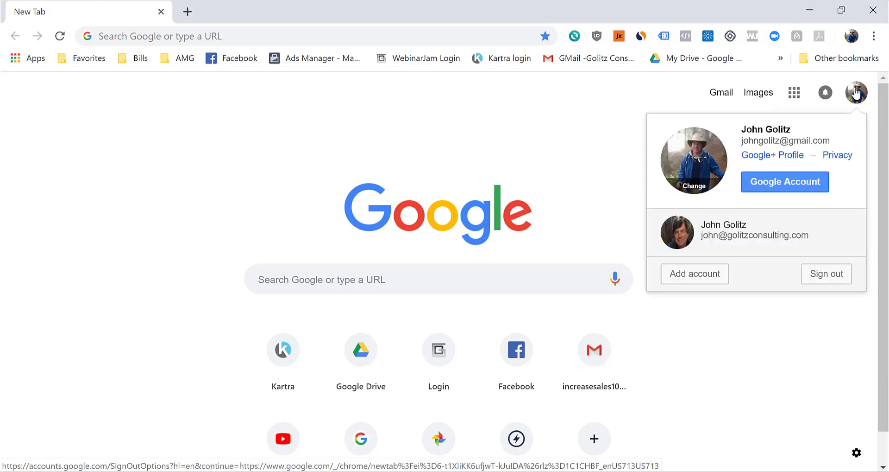
click(699, 274)
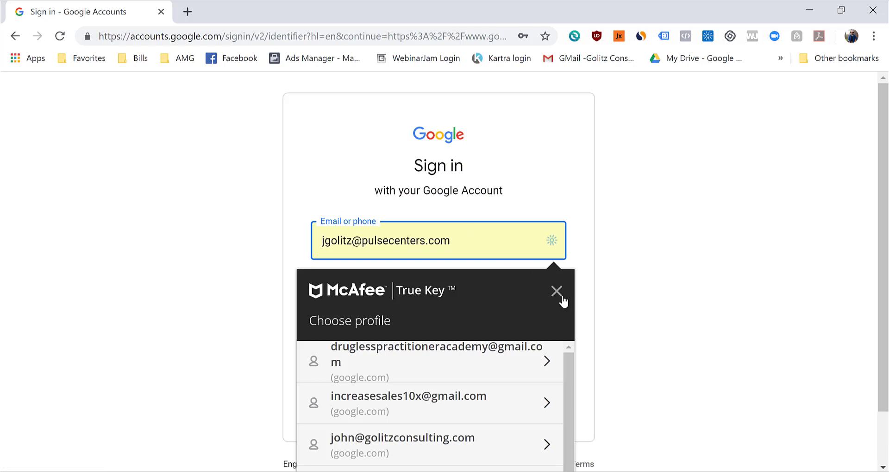
click(556, 291)
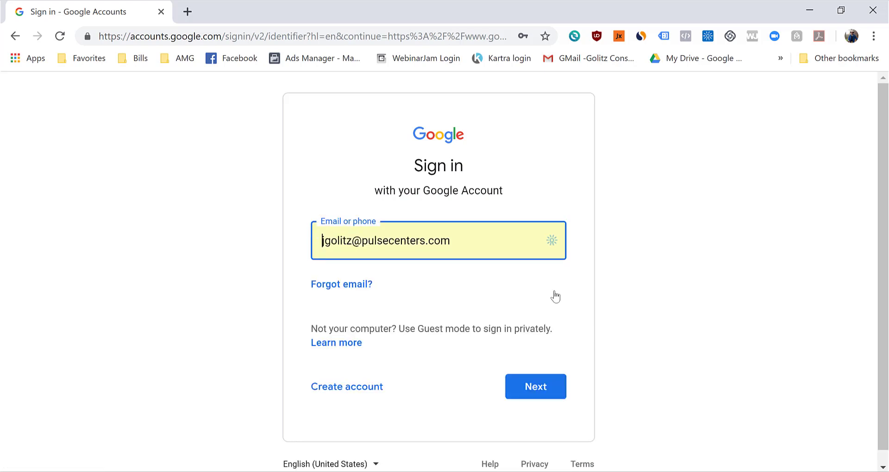
click(465, 238)
key(BackSpace)
key(BackSpace)
key(BackSpace)
key(BackSpace)
key(BackSpace)
key(BackSpace)
key(BackSpace)
key(BackSpace)
key(BackSpace)
key(BackSpace)
key(BackSpace)
key(BackSpace)
key(BackSpace)
key(BackSpace)
key(BackSpace)
key(BackSpace)
key(BackSpace)
key(BackSpace)
key(BackSpace)
key(BackSpace)
key(BackSpace)
key(BackSpace)
key(BackSpace)
key(BackSpace)
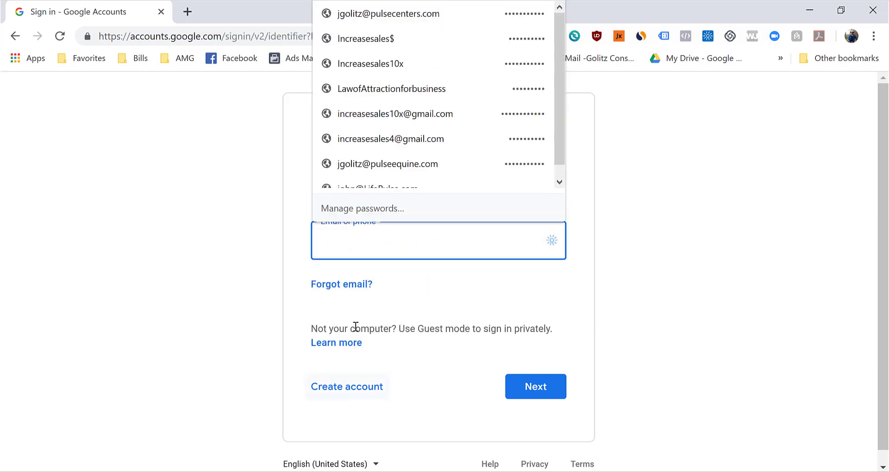
- Start a new Google account, dismiss the password manager prompt, and enter the first and last name
click(336, 392)
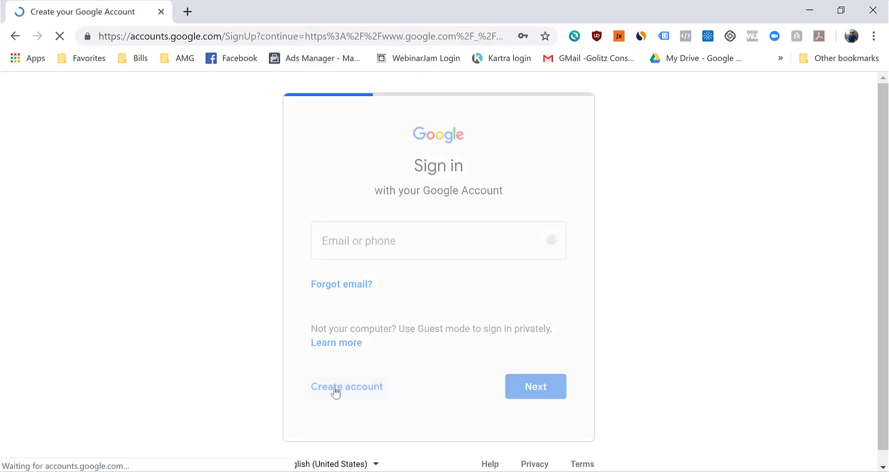
click(221, 211)
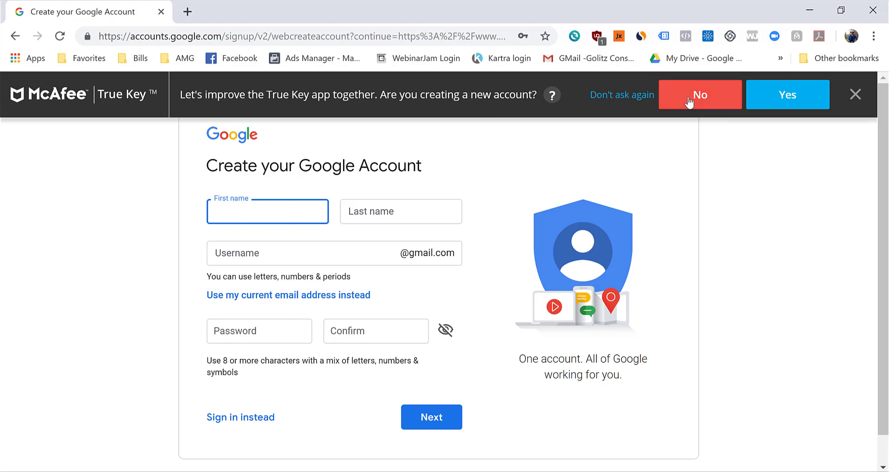
click(856, 95)
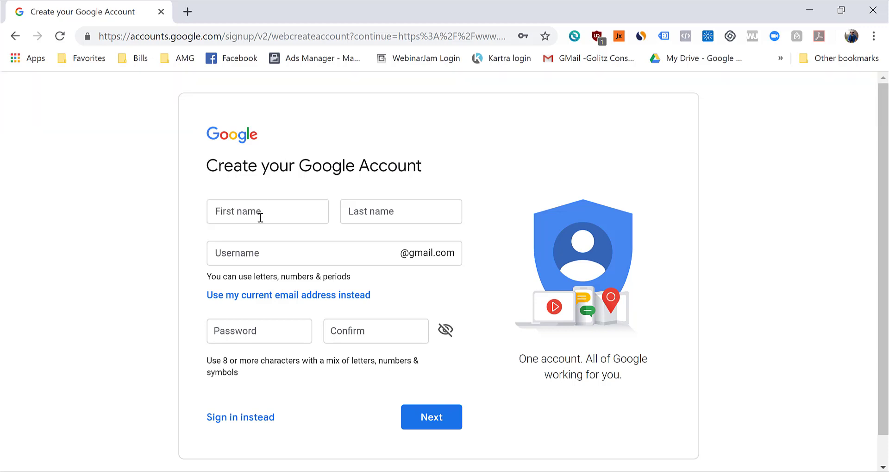
click(224, 210)
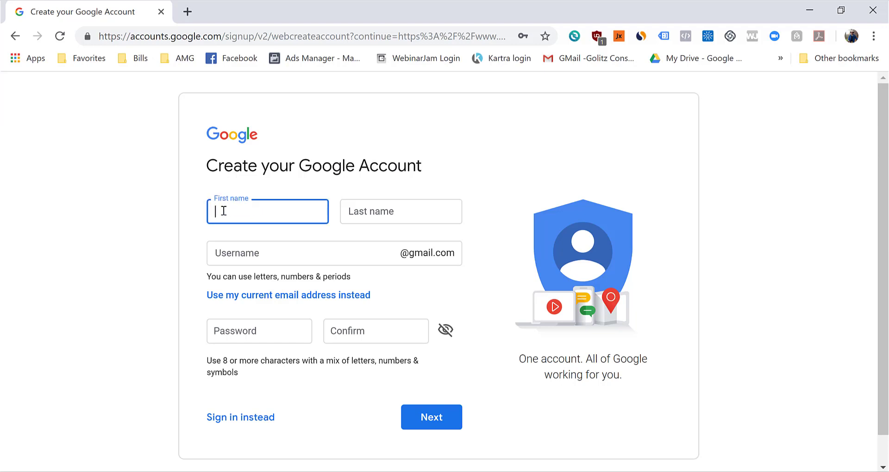
key(Tab)
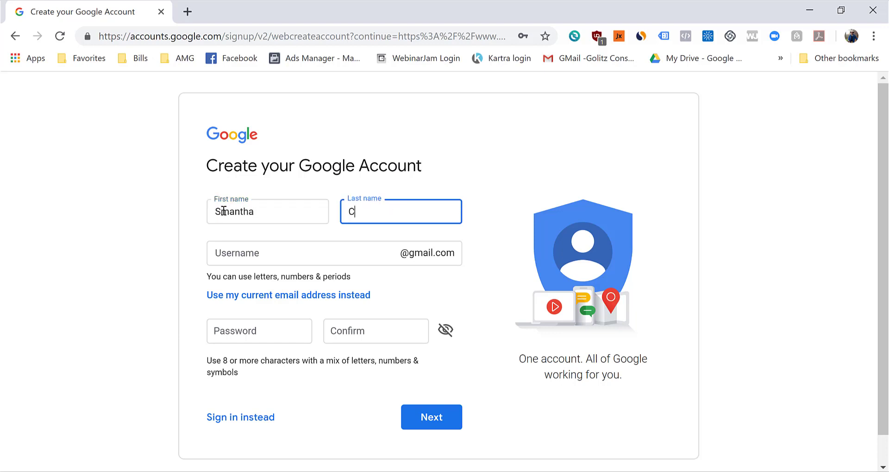
- Choose a Gmail username and enter a matching password and confirmation
click(222, 253)
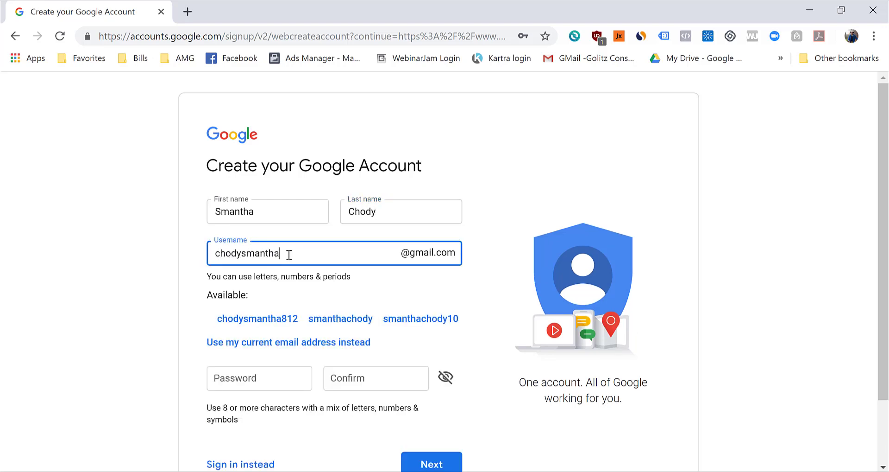
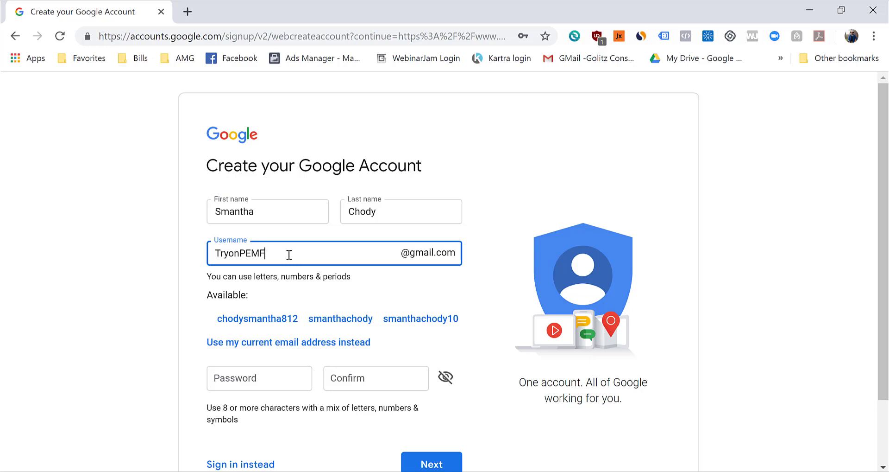
click(231, 378)
text(***)
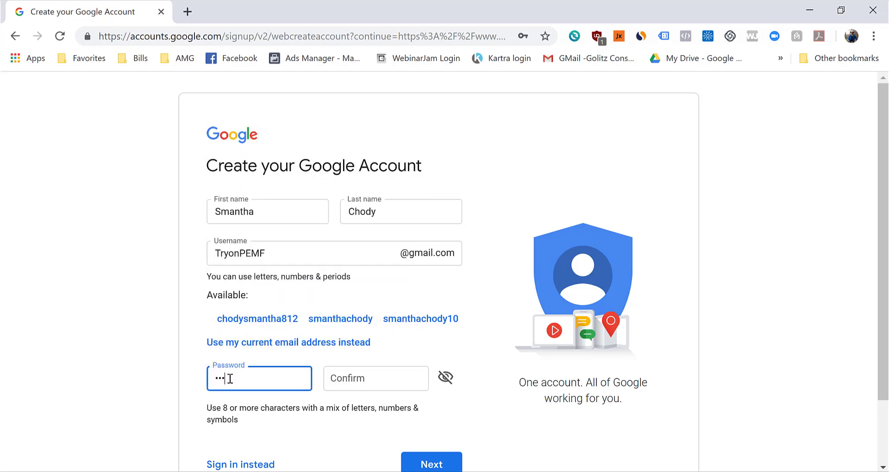
text(*****)
key(Tab)
text(**)
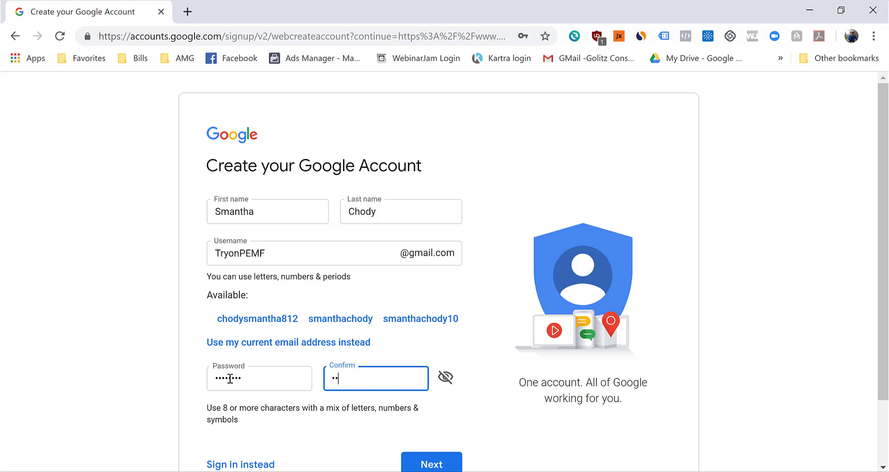
text(******)
scroll(230, 379, down, 2)
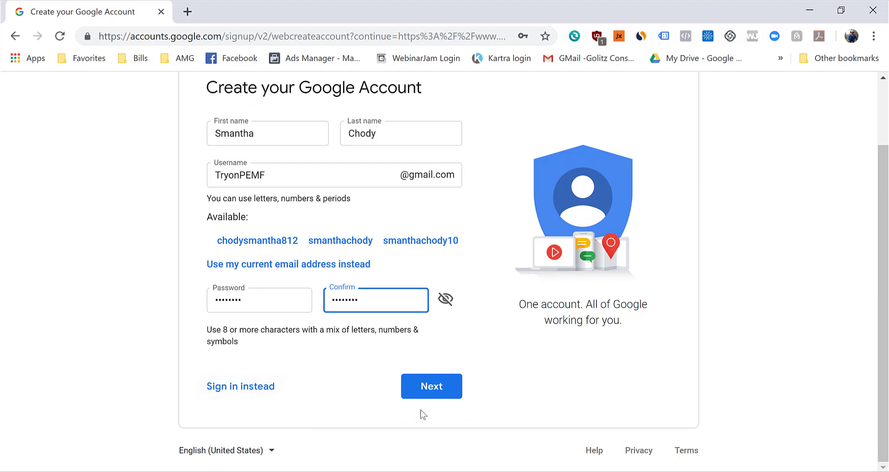
- Submit the sign-up form, paste the phone number, pick April as birth month, and continue
click(428, 387)
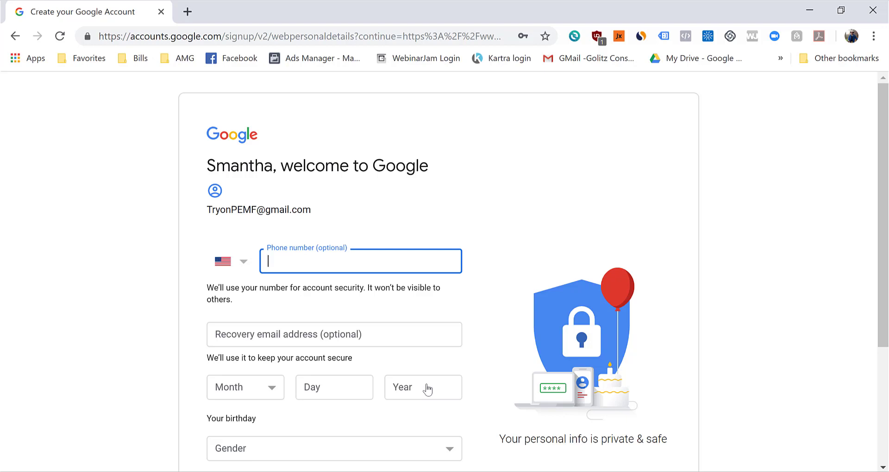
key(ctrl+v)
click(272, 389)
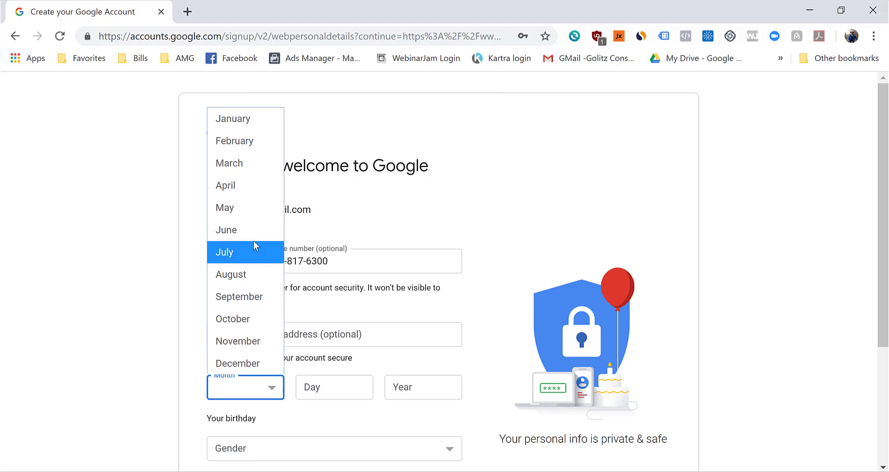
click(227, 185)
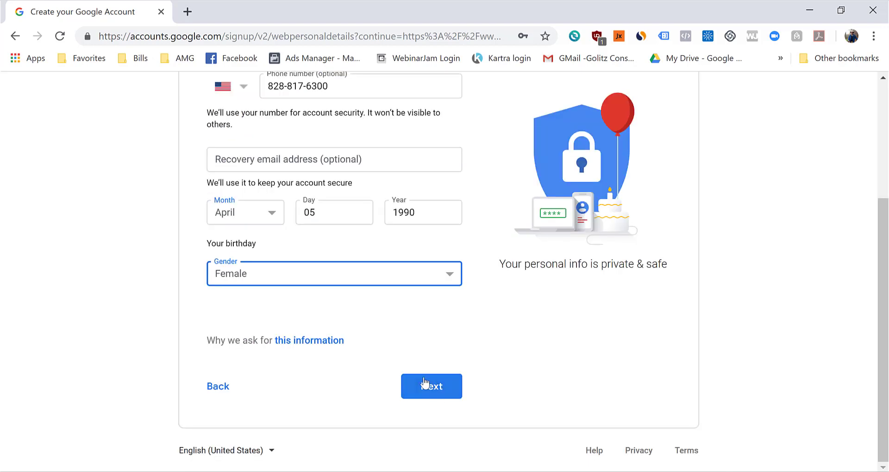
click(423, 394)
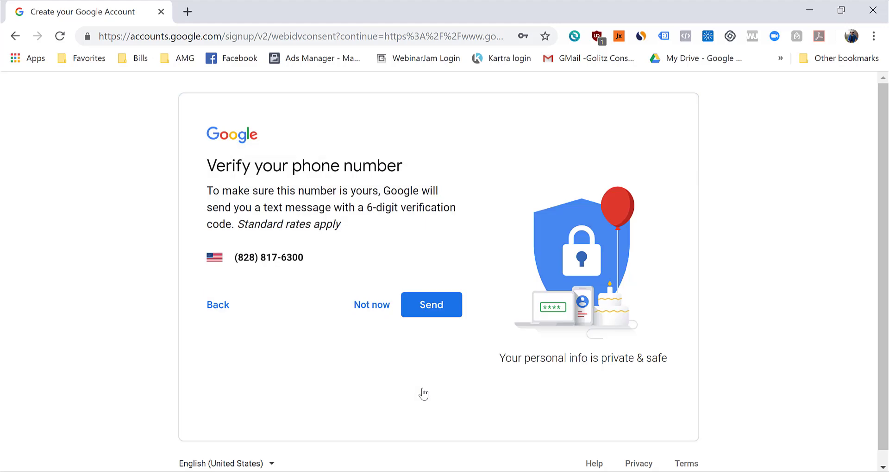
- Have a verification code texted to the phone and verify the account with it
click(433, 311)
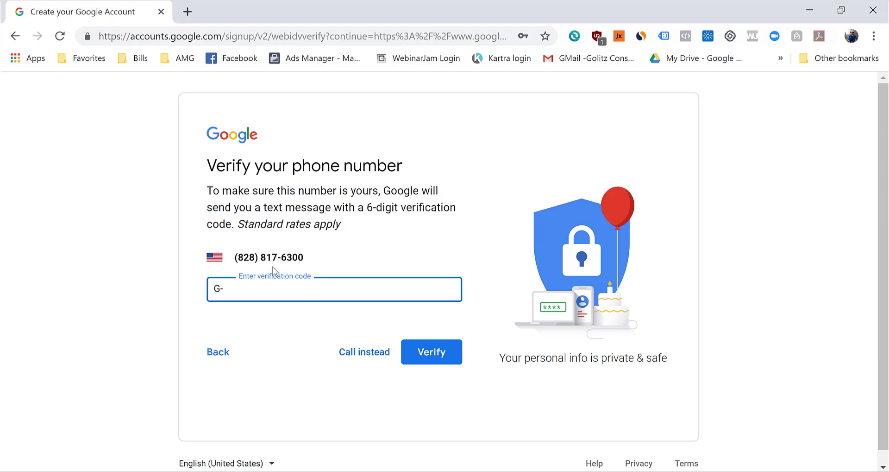
click(431, 356)
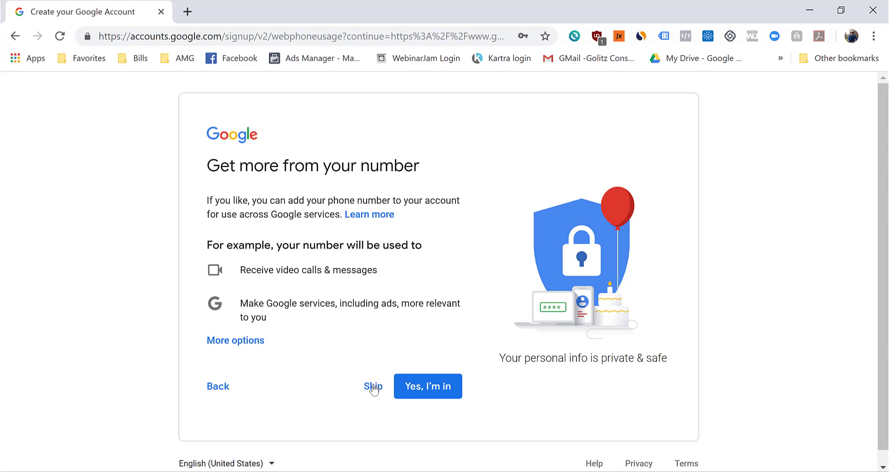
- Skip extra uses of the phone number, then read through and agree to the Privacy and Terms
click(374, 387)
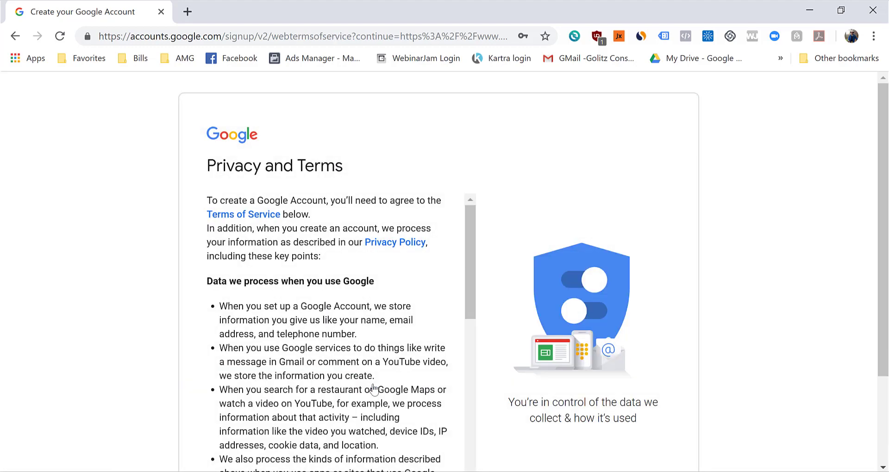
scroll(374, 388, down, 3)
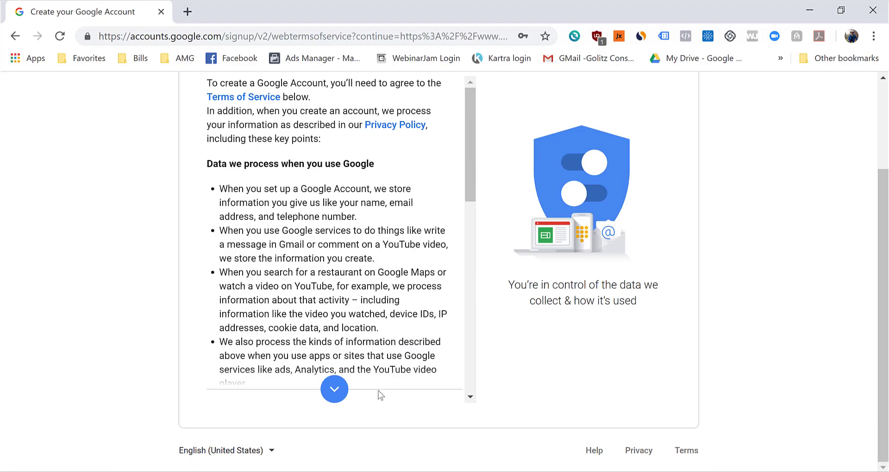
click(340, 393)
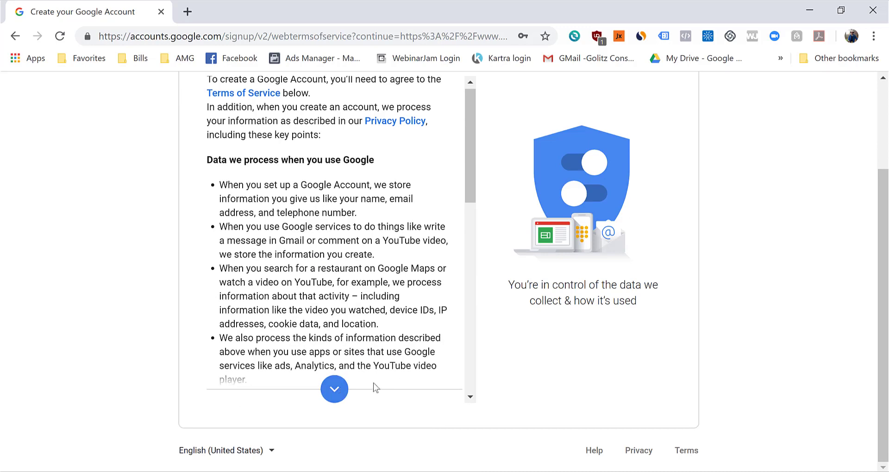
click(471, 398)
scroll(471, 399, down, 6)
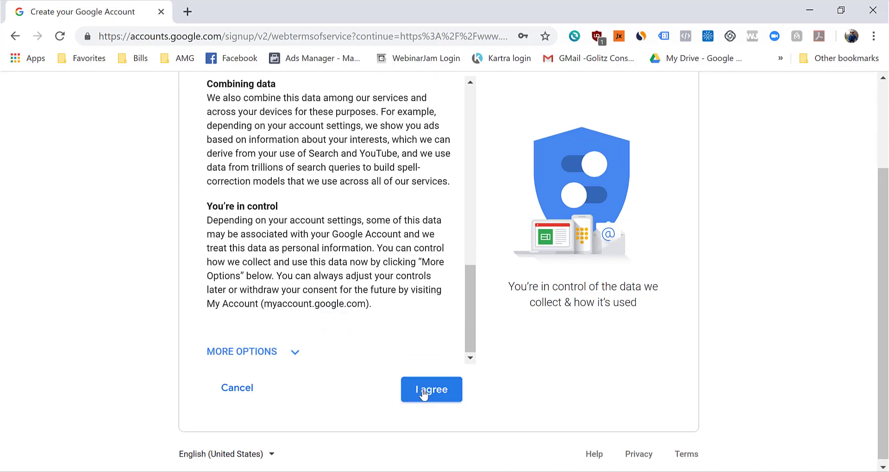
click(422, 393)
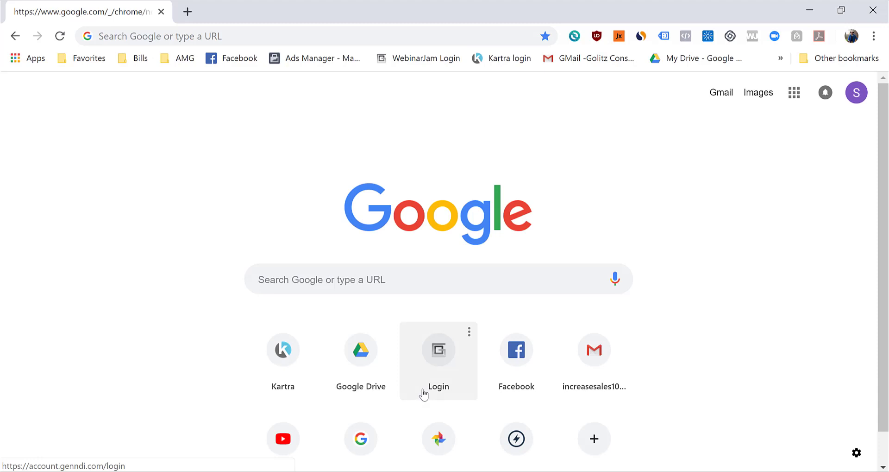
- Visit the new account's Google Account page, then switch to Google Search through the apps grid
click(857, 95)
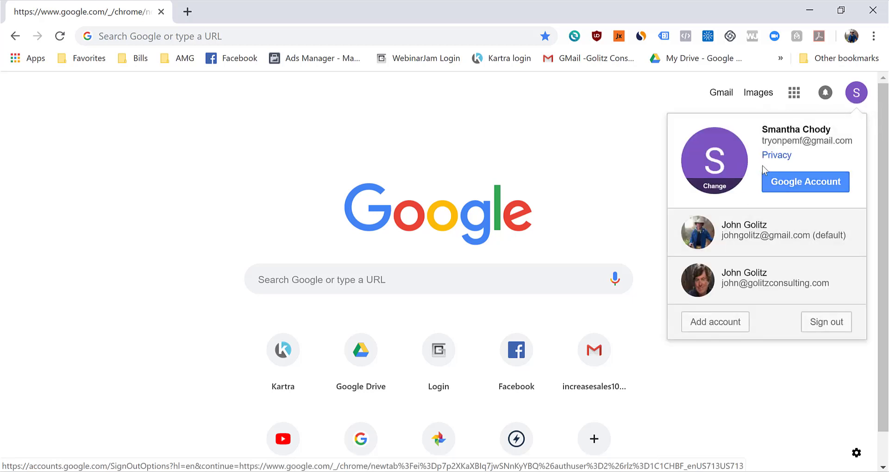
click(795, 184)
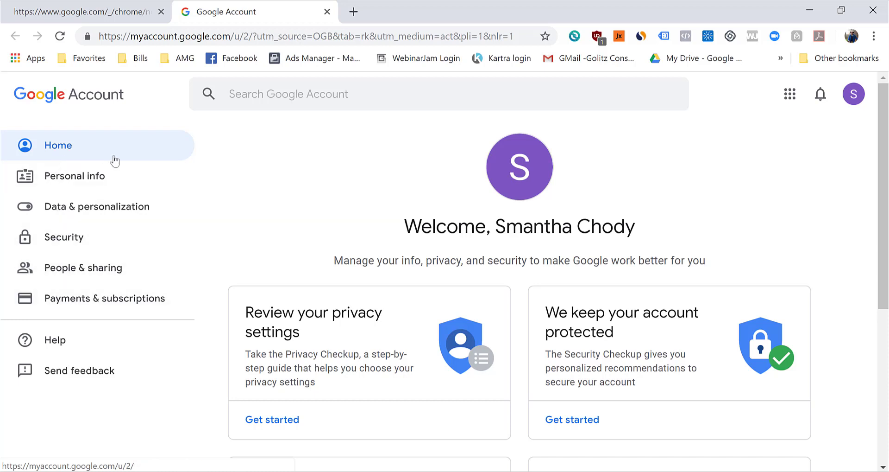
click(790, 96)
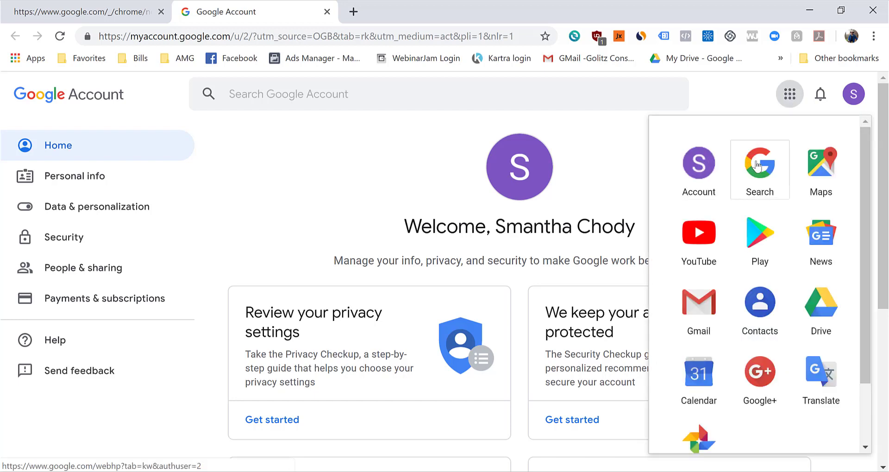
click(758, 166)
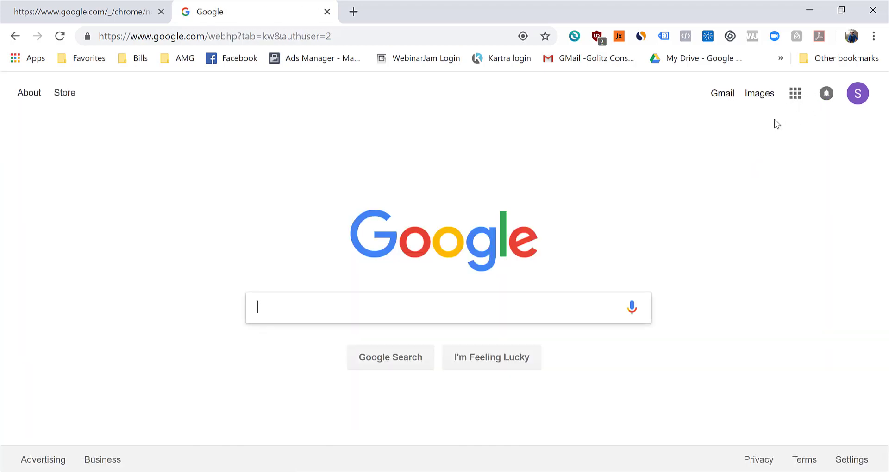
- Drag Gmail and Drive into the top row, Contacts and Calendar into the second, Photos into the third
click(796, 94)
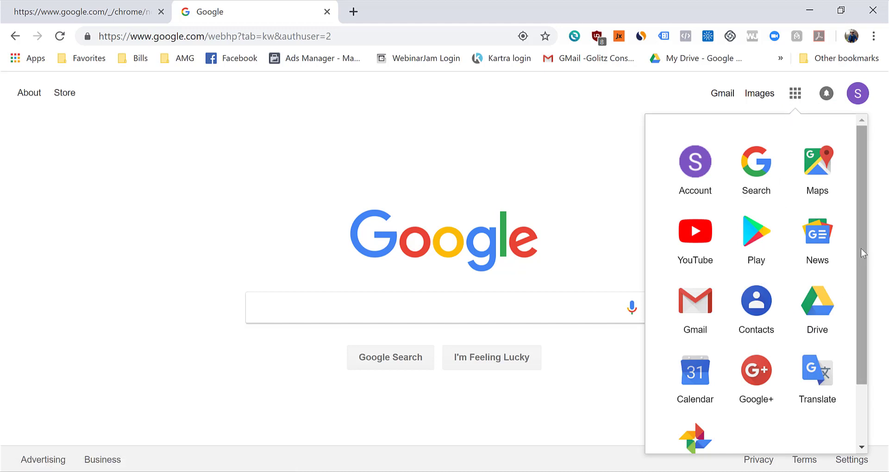
drag(861, 248, 866, 278)
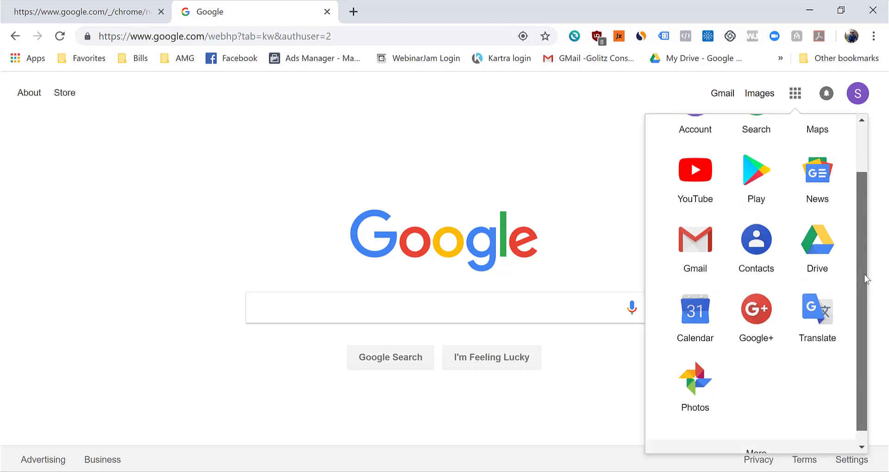
scroll(864, 258, up, 2)
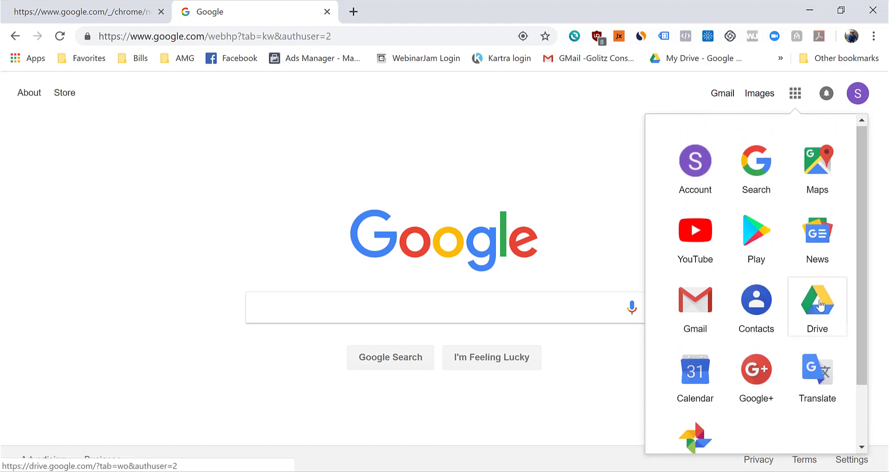
drag(821, 302, 824, 154)
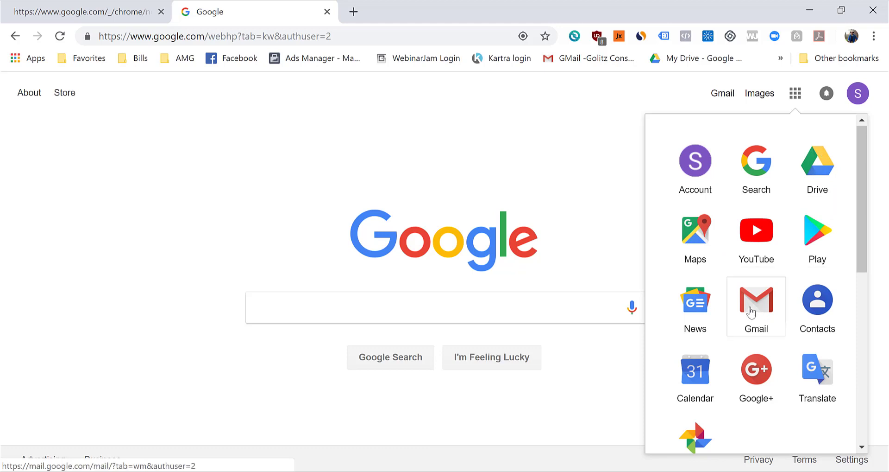
drag(751, 306, 747, 160)
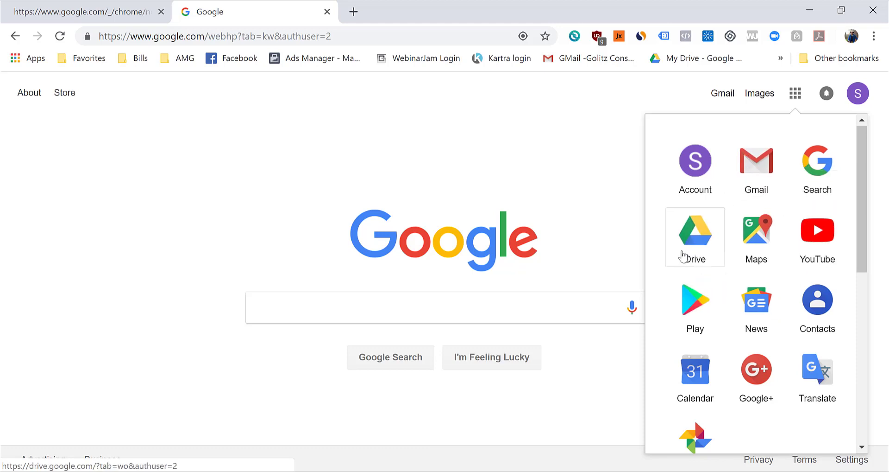
drag(705, 227, 819, 157)
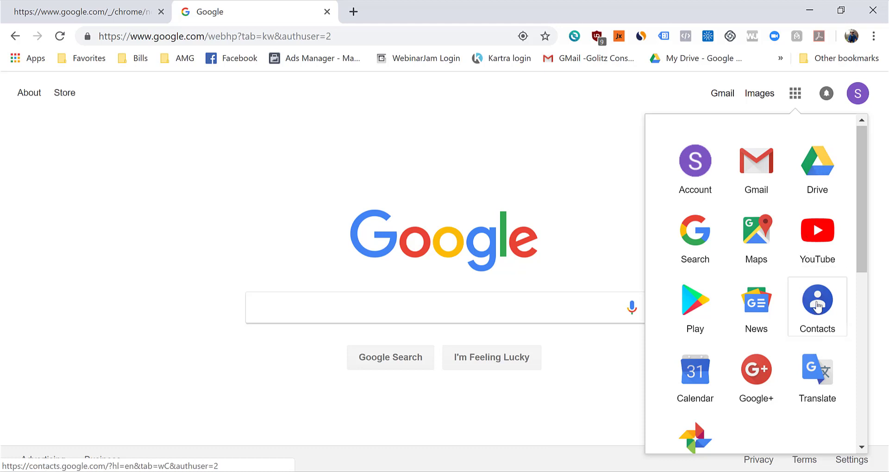
drag(818, 305, 755, 234)
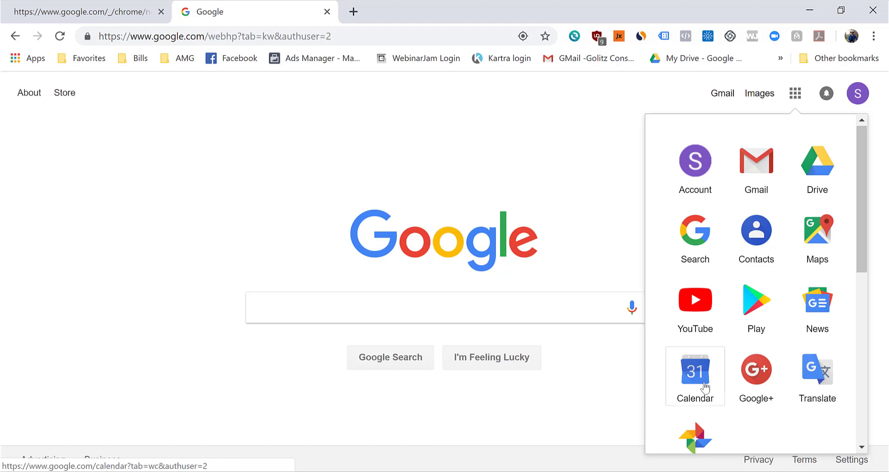
drag(690, 380, 815, 243)
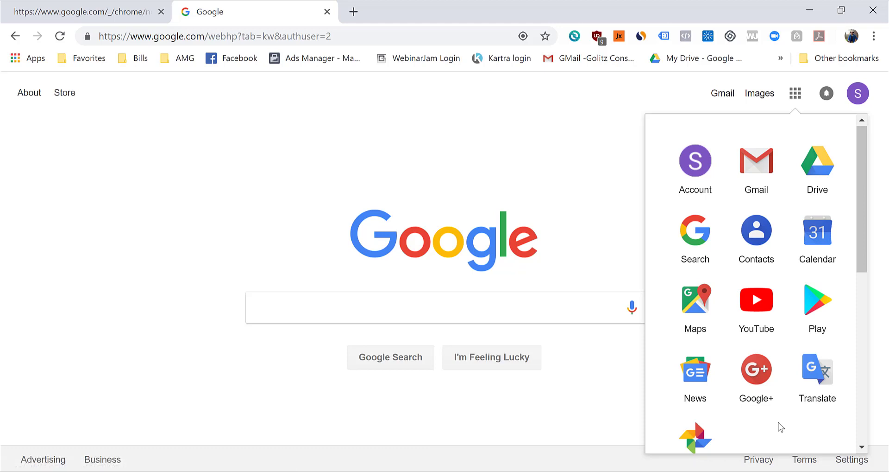
drag(698, 435, 697, 229)
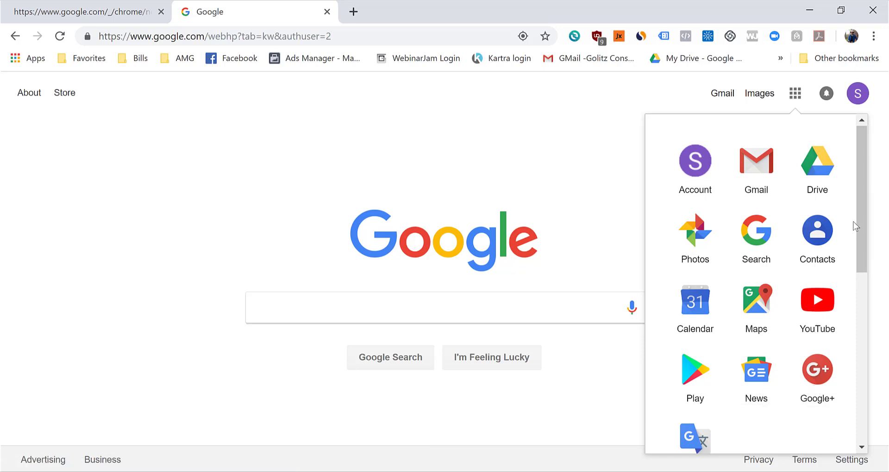
drag(860, 232, 873, 406)
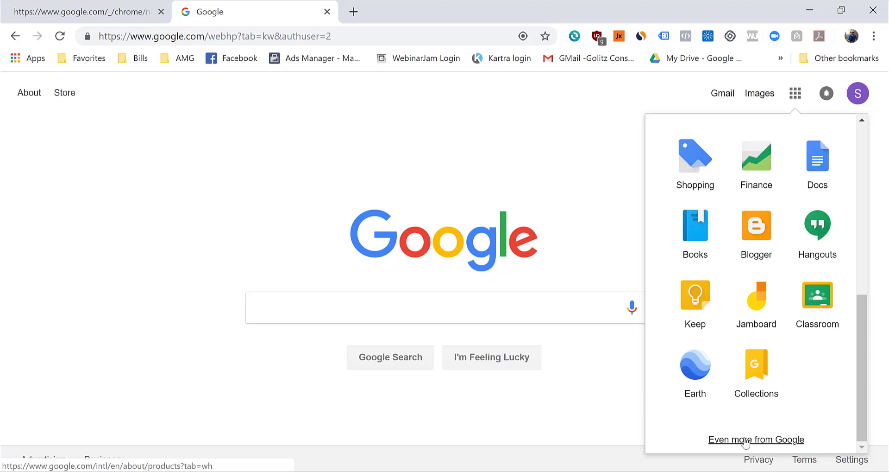
- Open 'Even more from Google' and scroll the Our products page down to the All products list
click(746, 439)
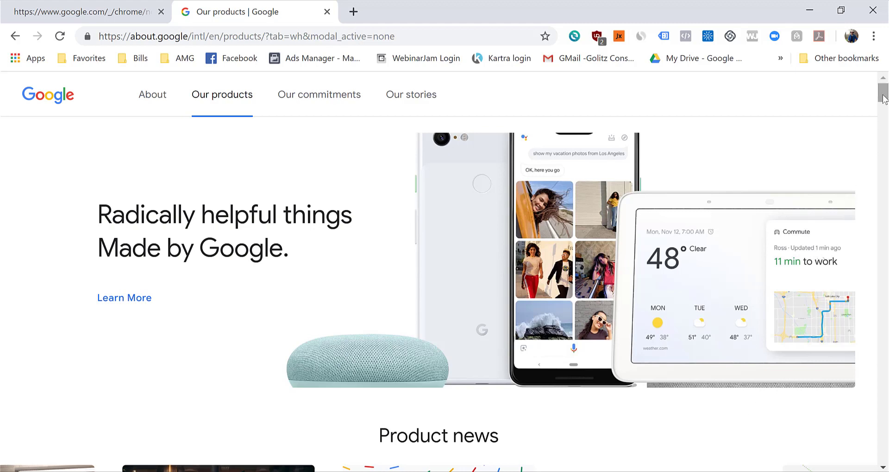
drag(883, 97, 884, 111)
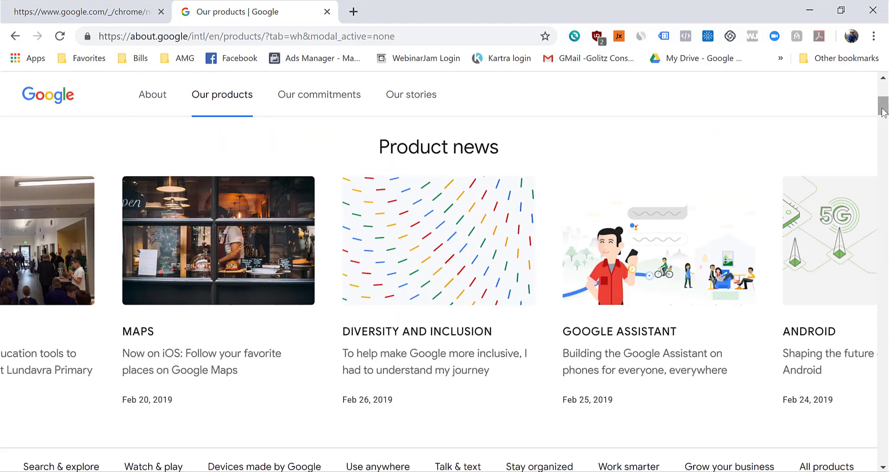
right_click(881, 160)
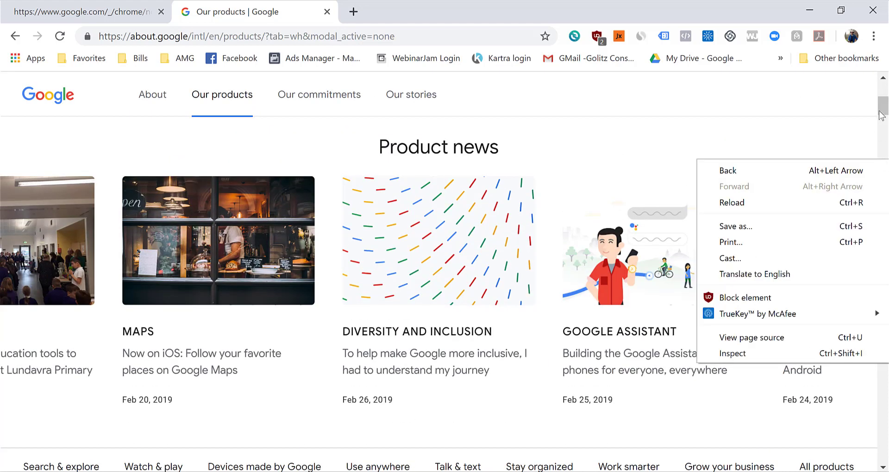
drag(881, 109, 885, 286)
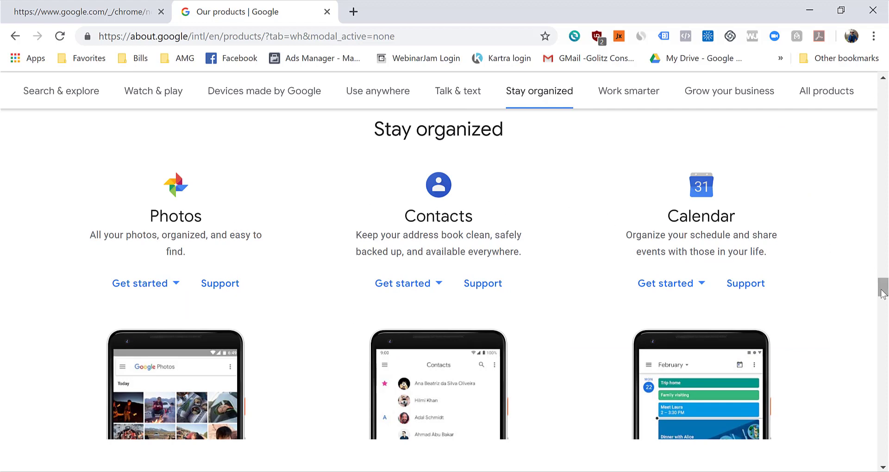
drag(882, 292, 884, 326)
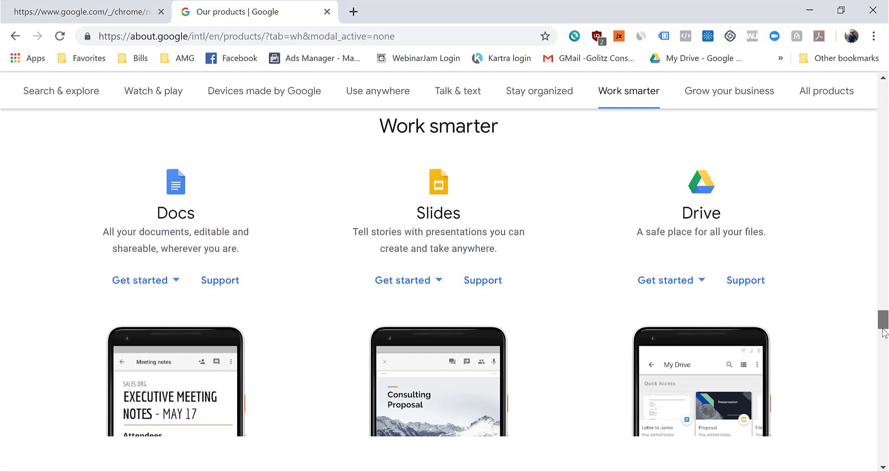
drag(884, 326, 885, 345)
scroll(305, 364, up, 2)
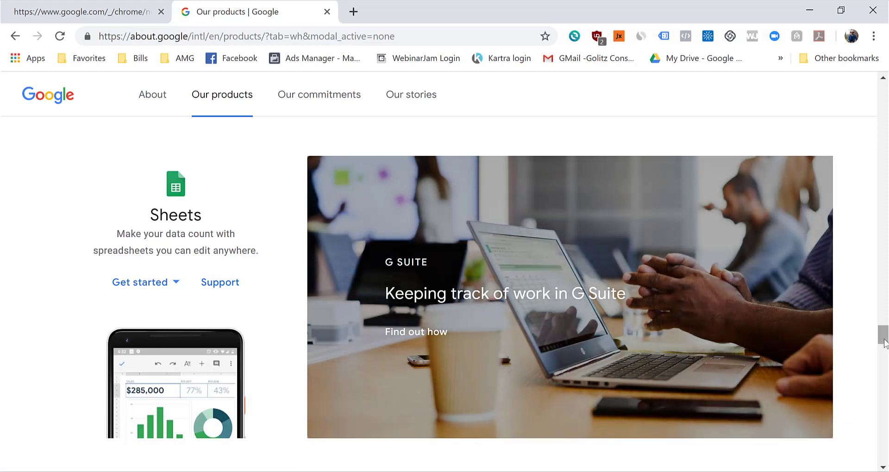
drag(886, 343, 885, 362)
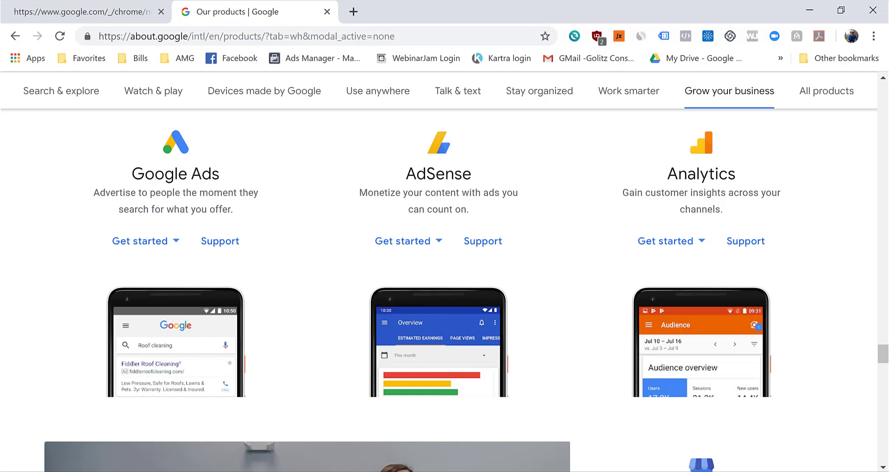
drag(883, 358, 884, 393)
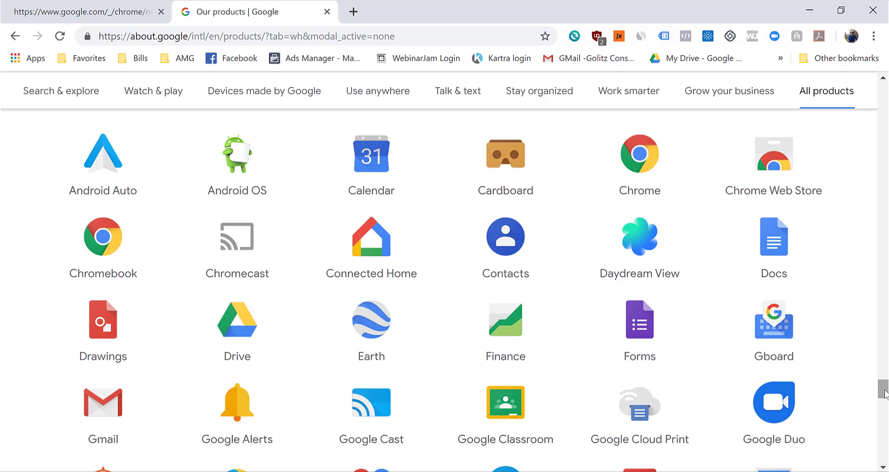
drag(884, 393, 886, 418)
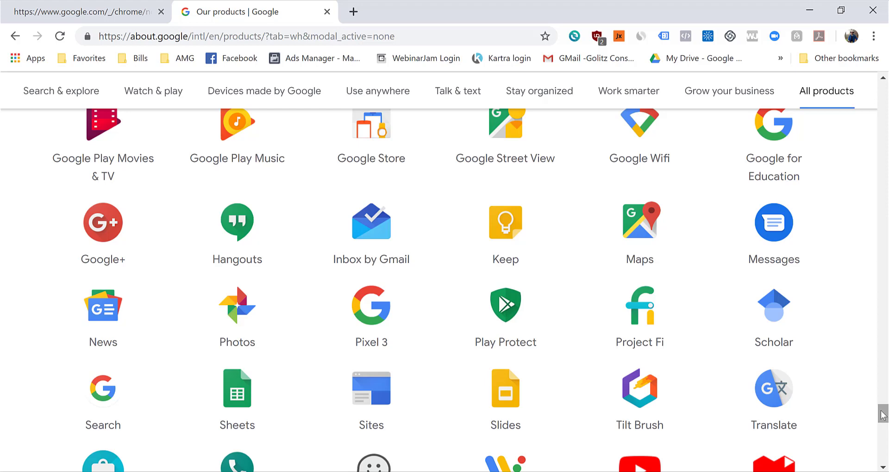
drag(885, 418, 885, 425)
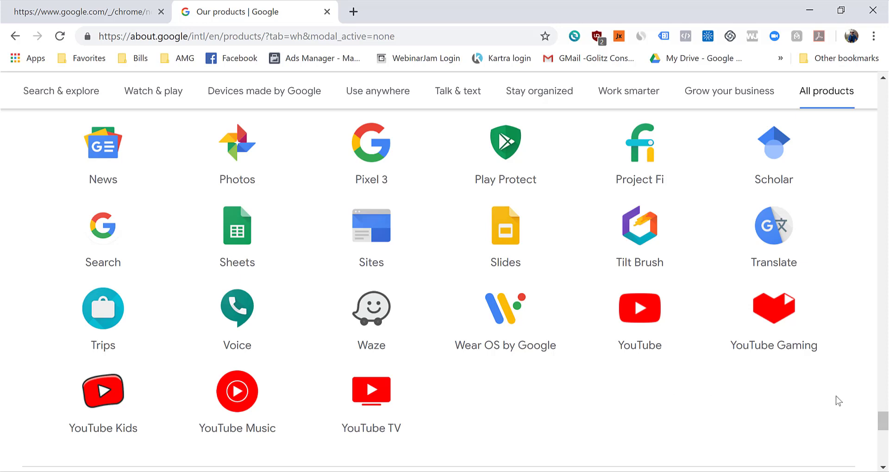
scroll(883, 432, down, 2)
drag(882, 431, 884, 86)
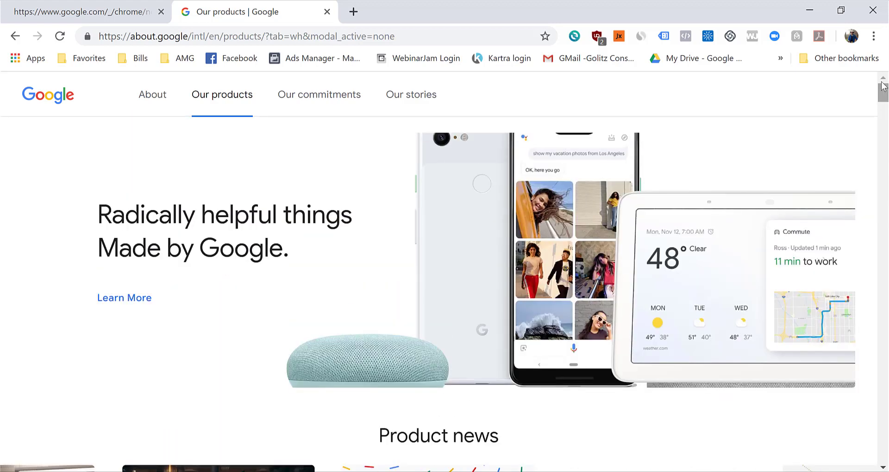
- Back on the first tab, drag Photos, Drive, Contacts upward and place Gmail second in the top row
click(99, 18)
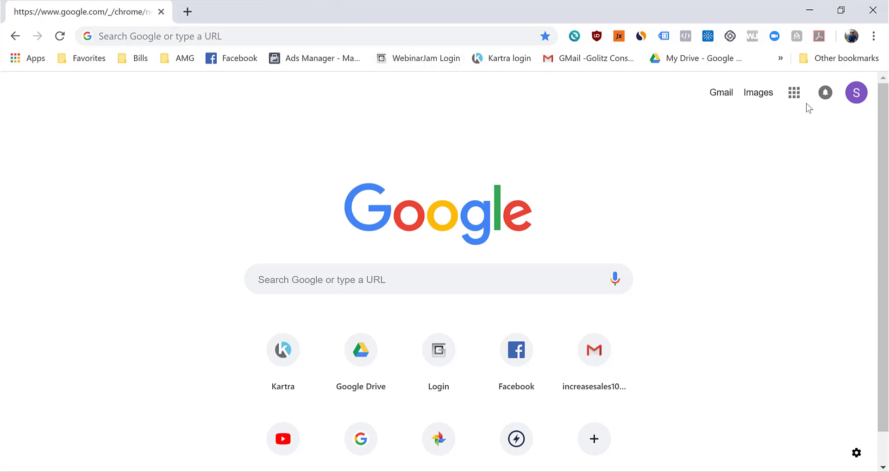
click(794, 95)
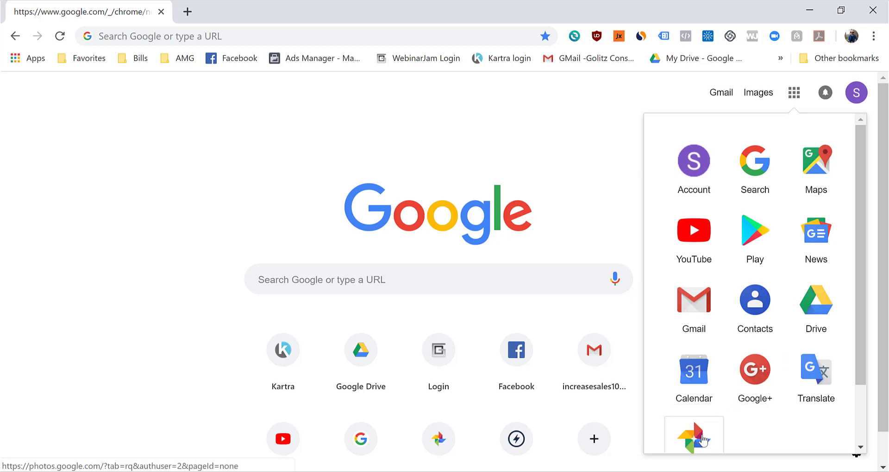
drag(703, 438, 816, 162)
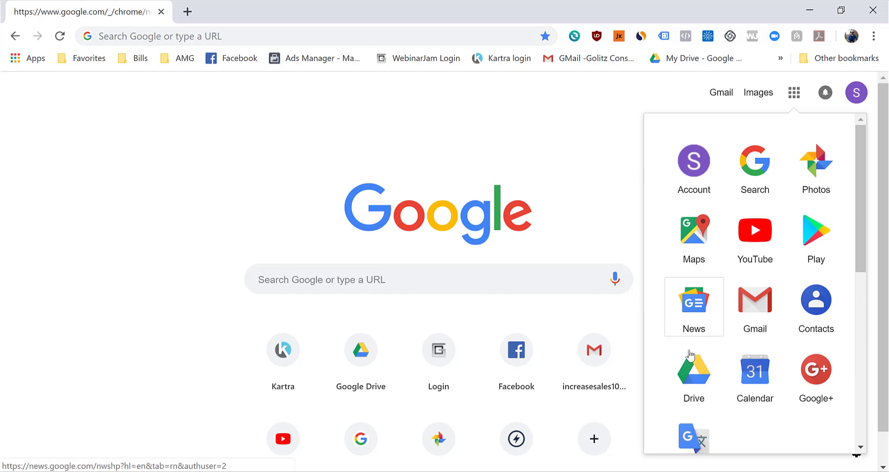
drag(689, 389, 742, 239)
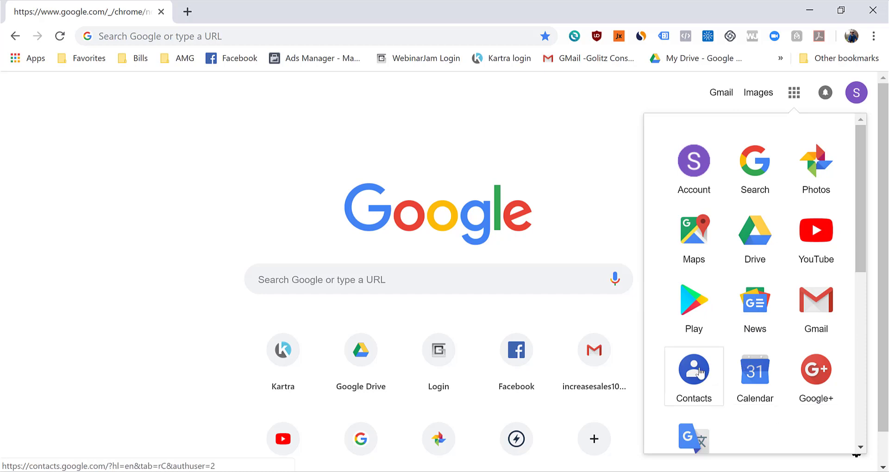
drag(696, 369, 694, 245)
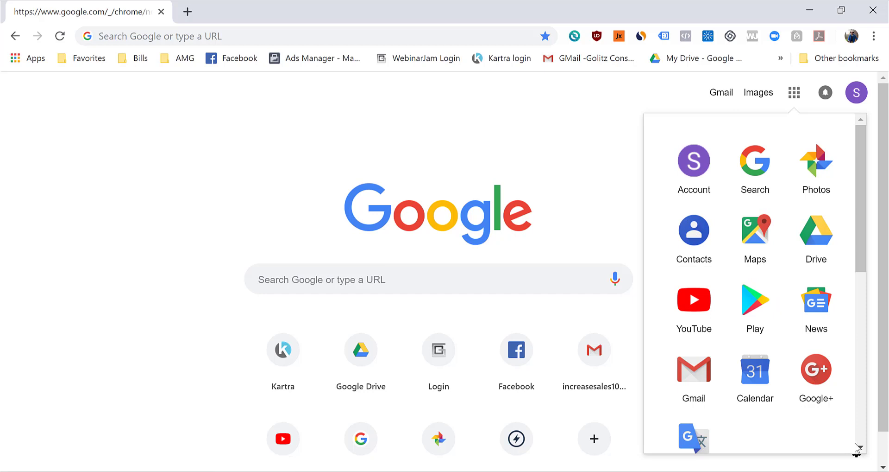
drag(860, 449, 861, 449)
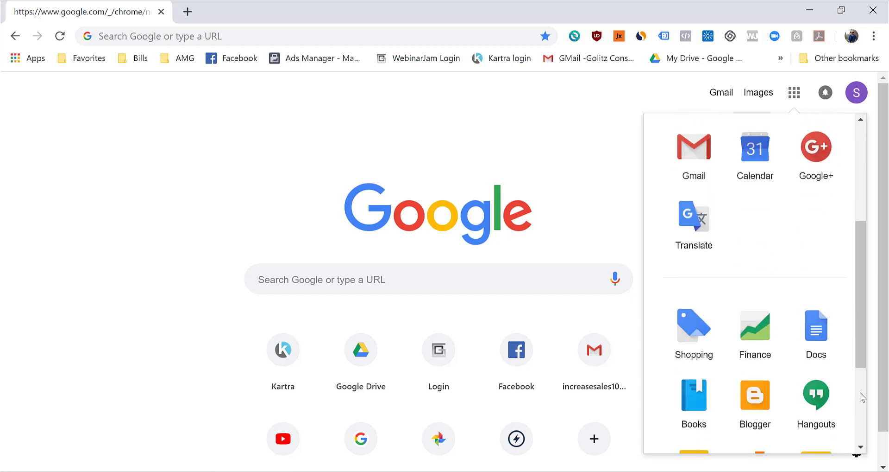
drag(857, 325, 862, 208)
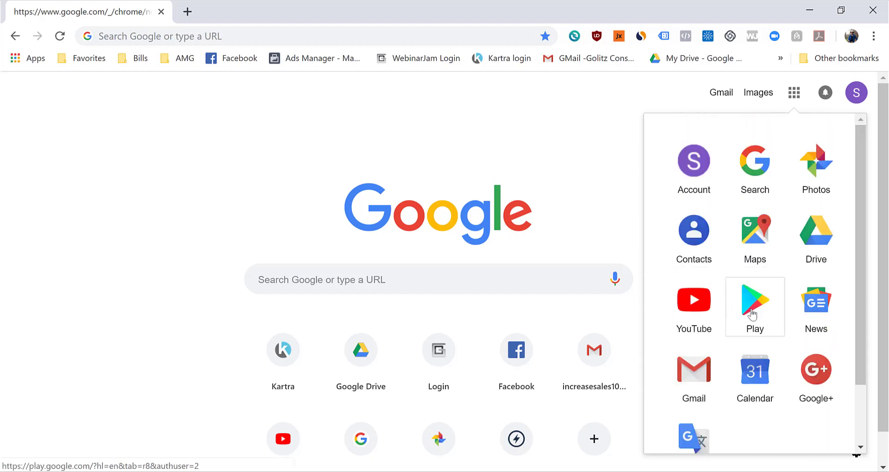
drag(690, 329, 750, 145)
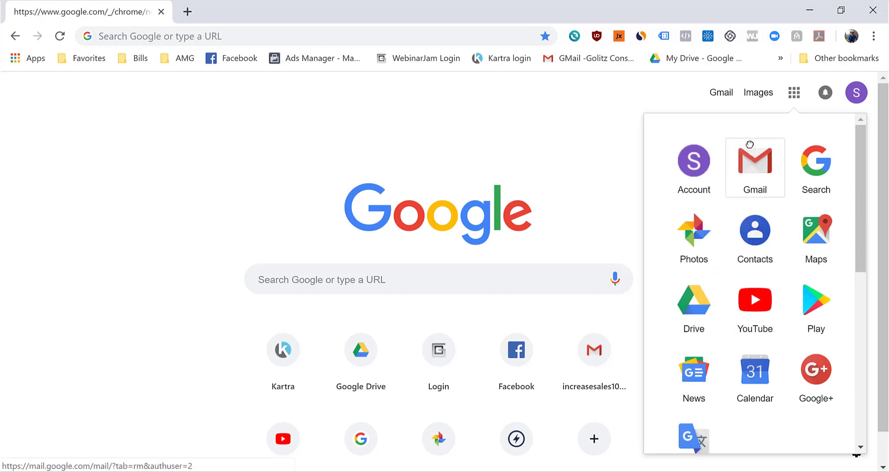
- Open Gmail from the apps grid, get past the welcome screen, and confirm the Default view
click(760, 162)
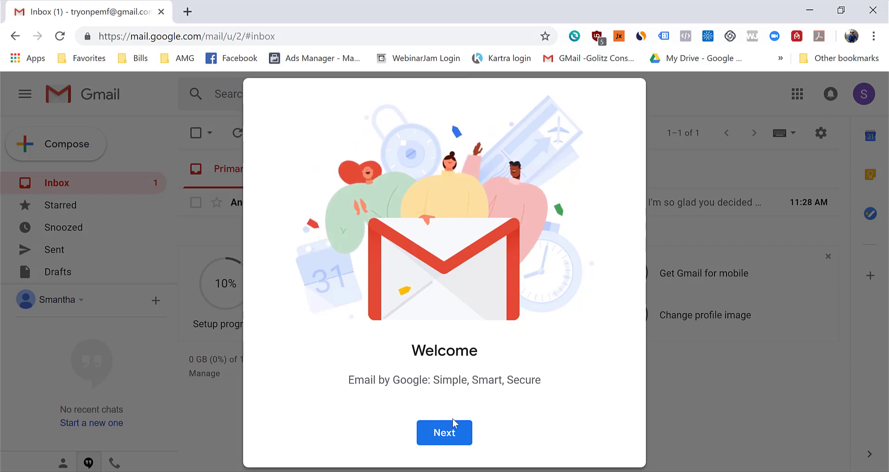
click(444, 433)
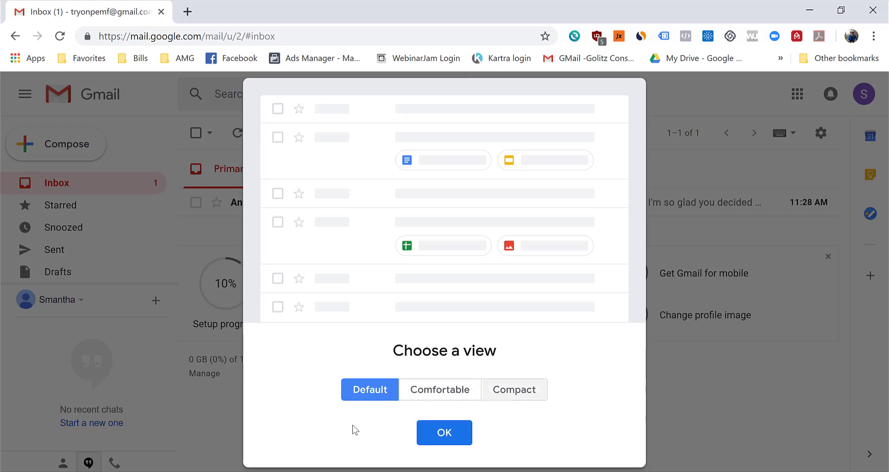
click(443, 434)
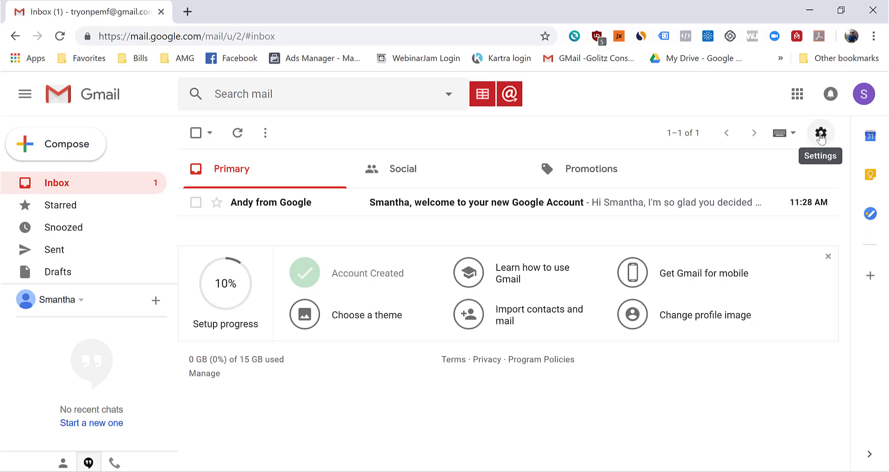
click(820, 134)
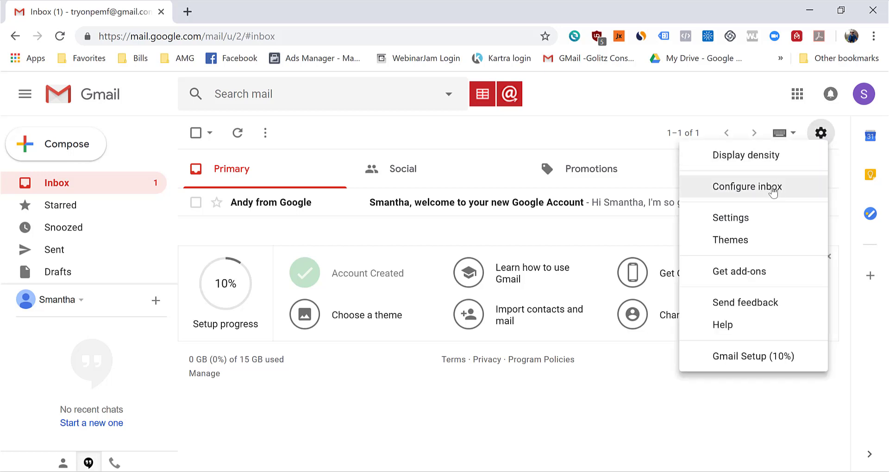
click(773, 192)
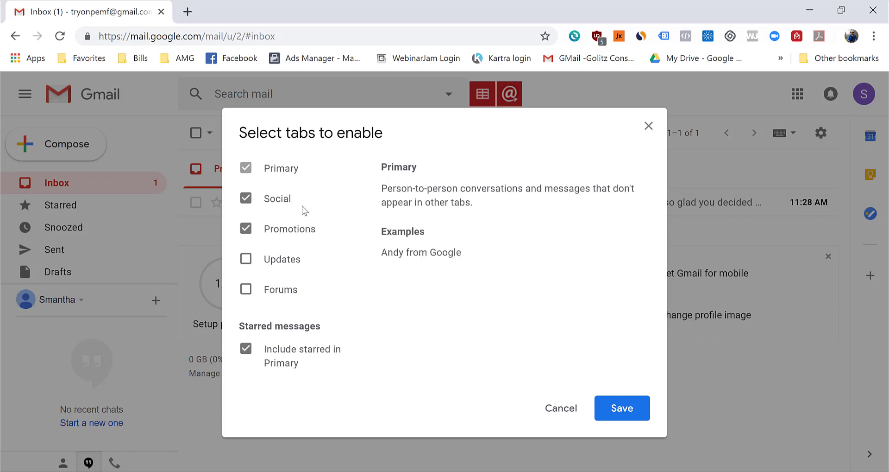
mouse_move(297, 205)
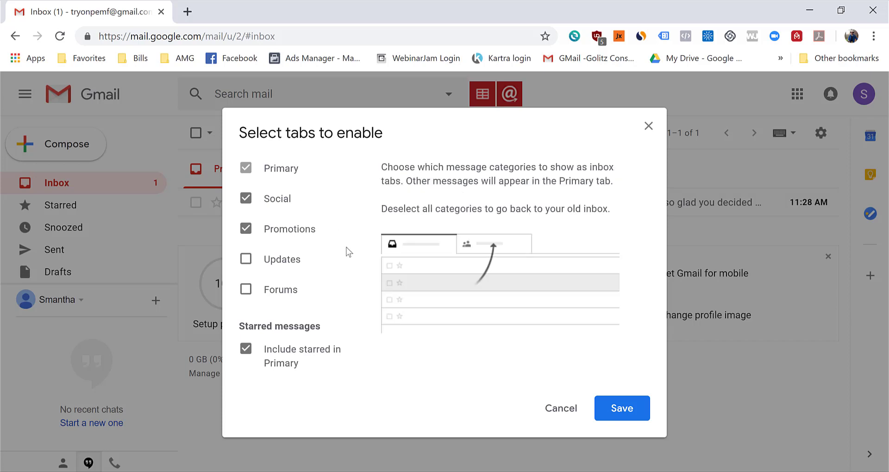
click(622, 414)
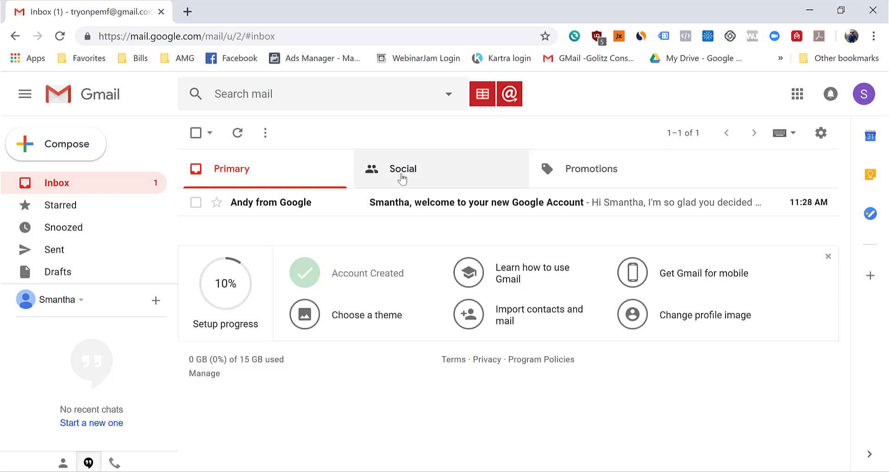
click(409, 176)
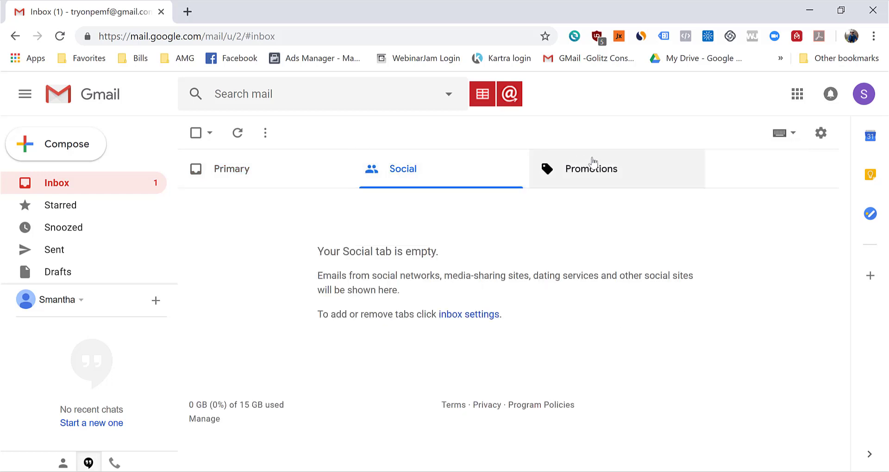
click(594, 170)
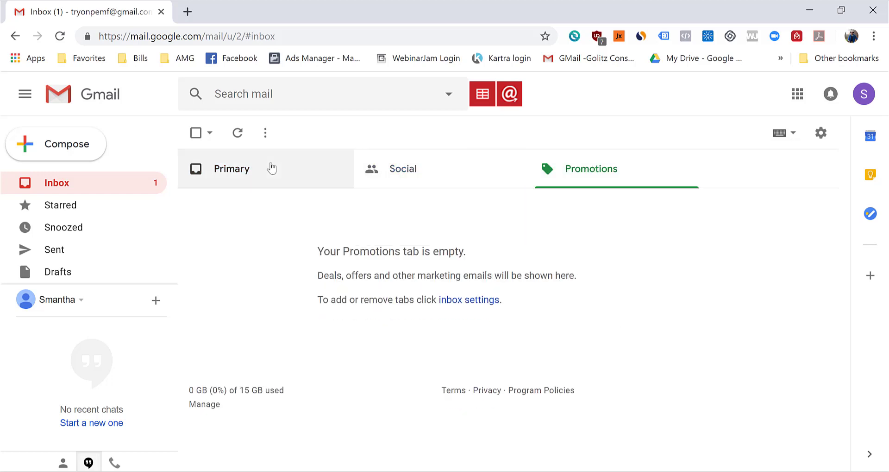
click(250, 181)
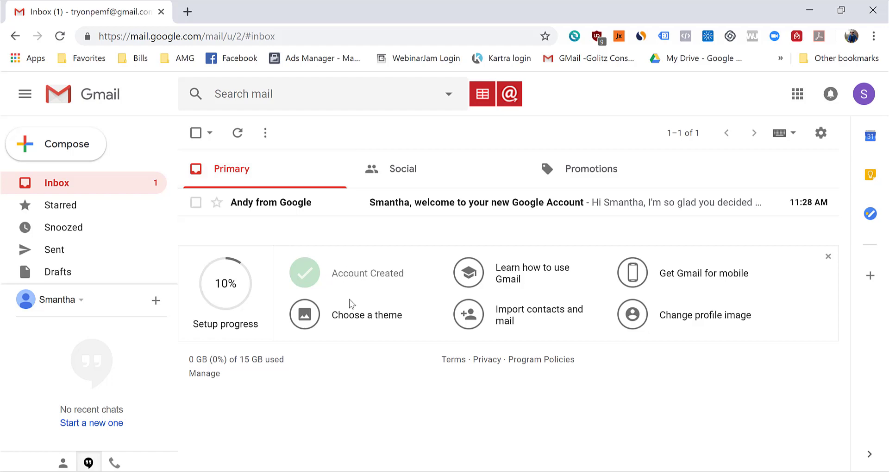
- Apply the canyon background as the inbox theme
click(361, 317)
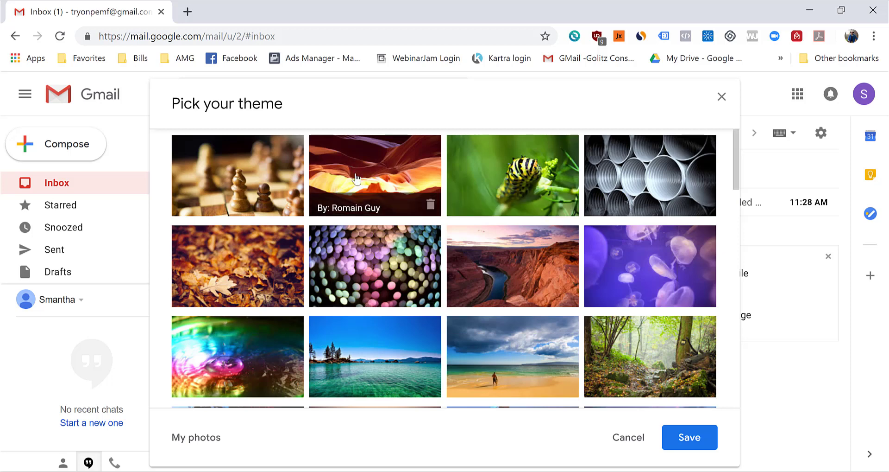
click(357, 183)
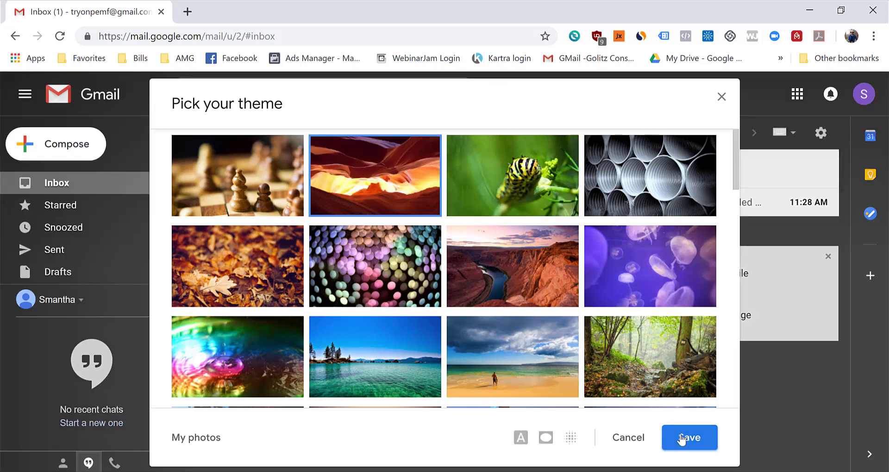
click(681, 438)
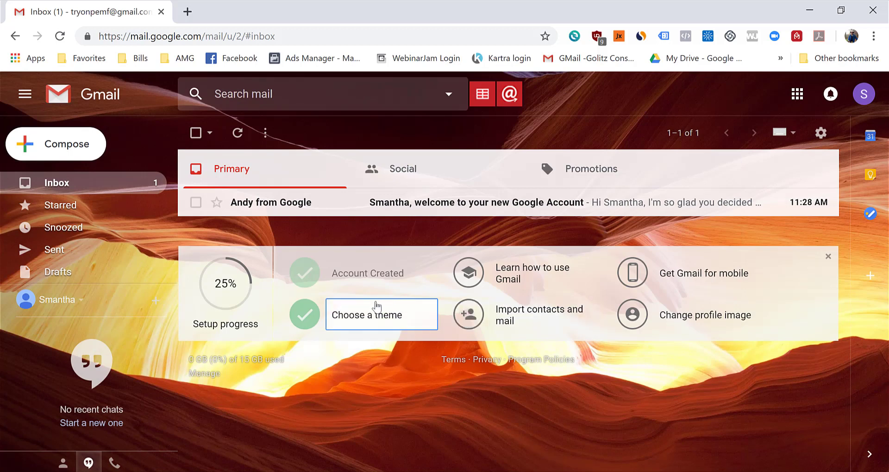
- Switch the inbox theme back to Default and save it
click(371, 316)
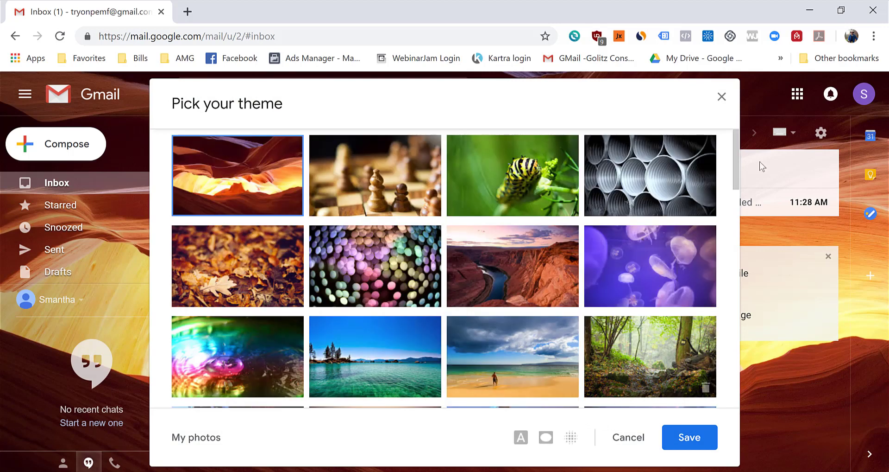
scroll(737, 170, down, 4)
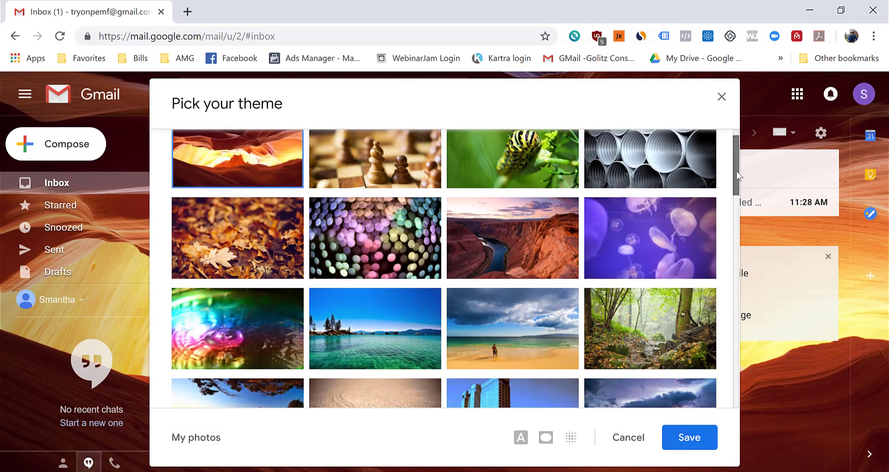
scroll(738, 201, down, 5)
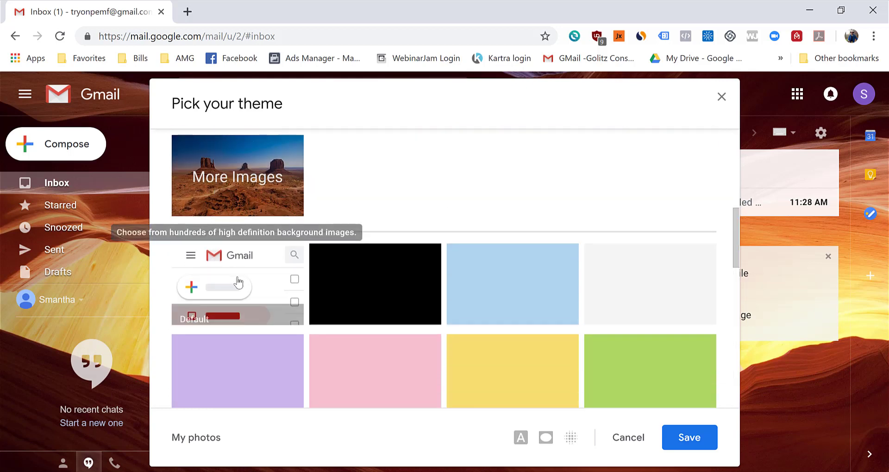
click(239, 282)
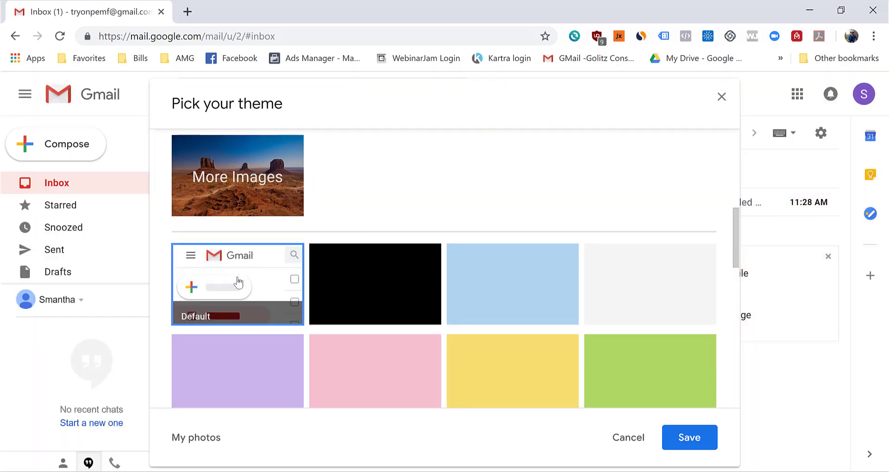
click(690, 436)
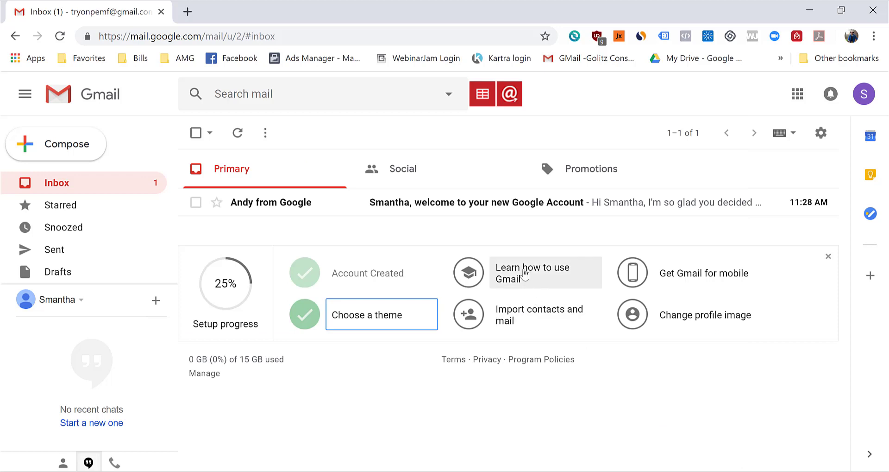
- Open the Learn how to use Gmail tips, read the inbox categories article and mark it helpful
click(525, 275)
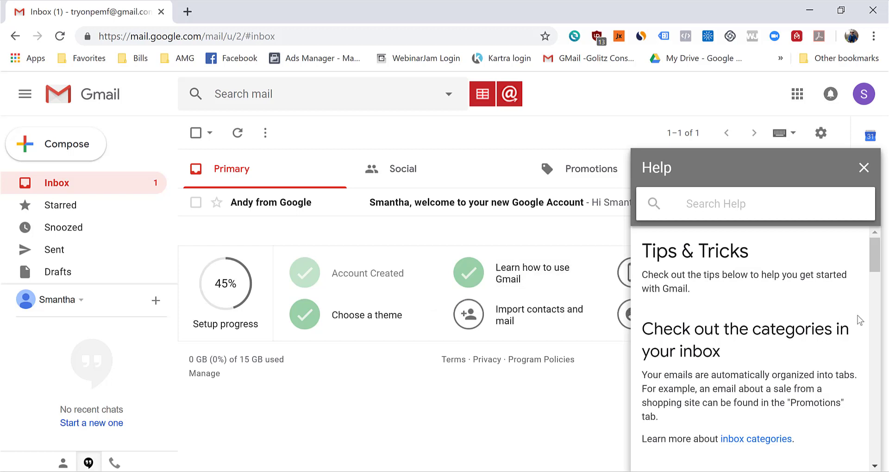
mouse_move(877, 264)
mouse_down()
mouse_move(878, 287)
mouse_move(877, 274)
mouse_up()
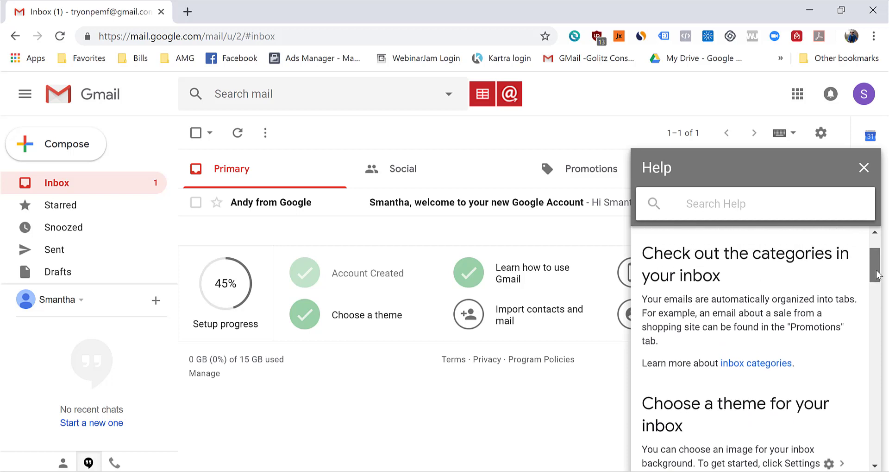
click(757, 364)
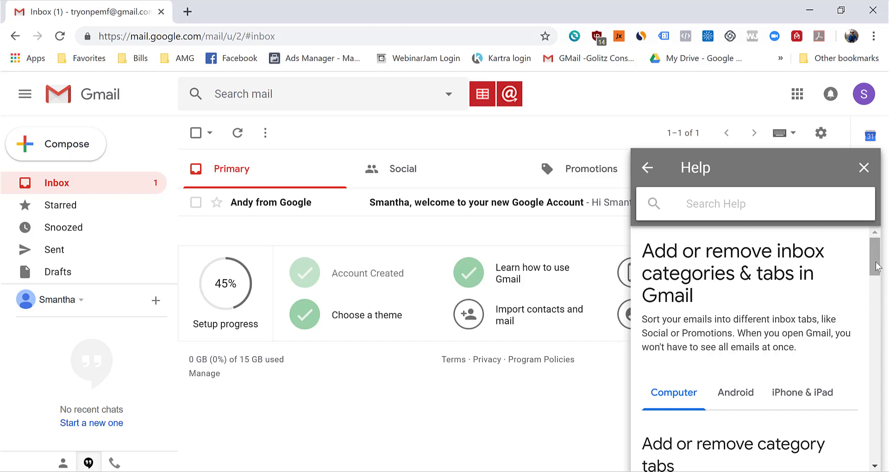
drag(877, 265, 878, 296)
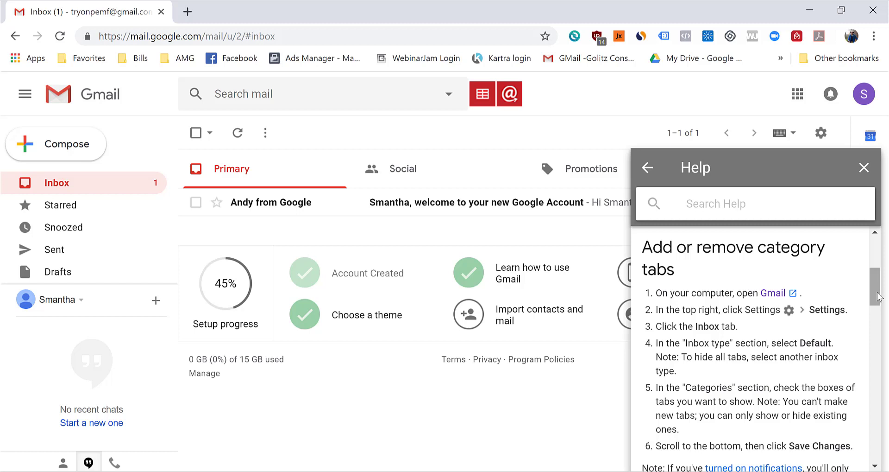
drag(877, 290, 877, 337)
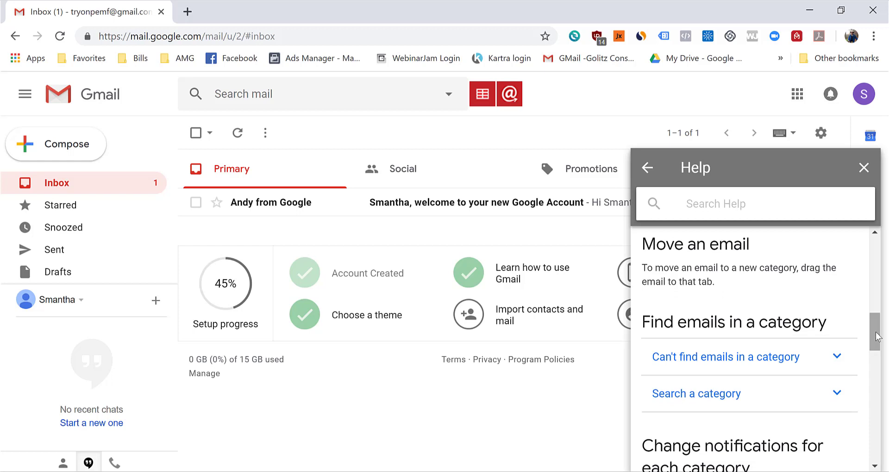
drag(876, 335, 878, 363)
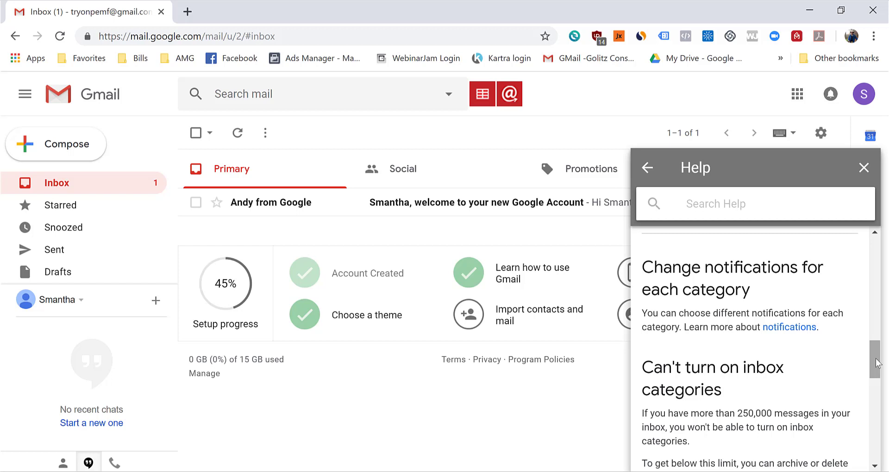
drag(877, 363, 882, 449)
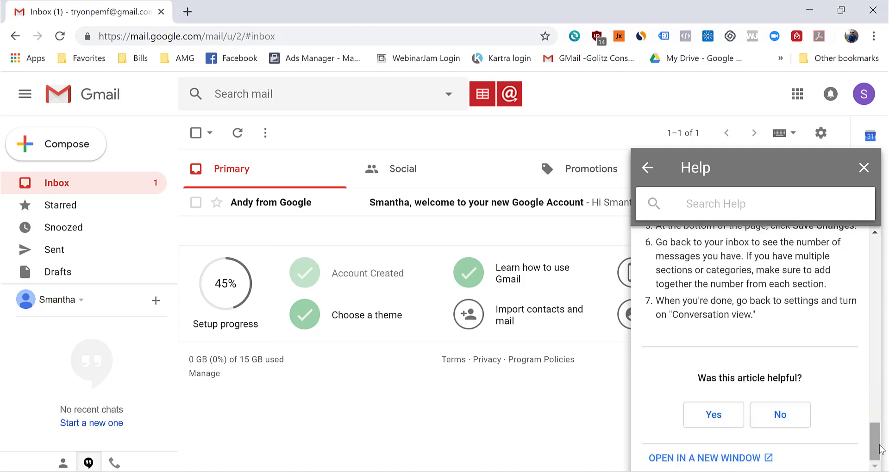
click(714, 414)
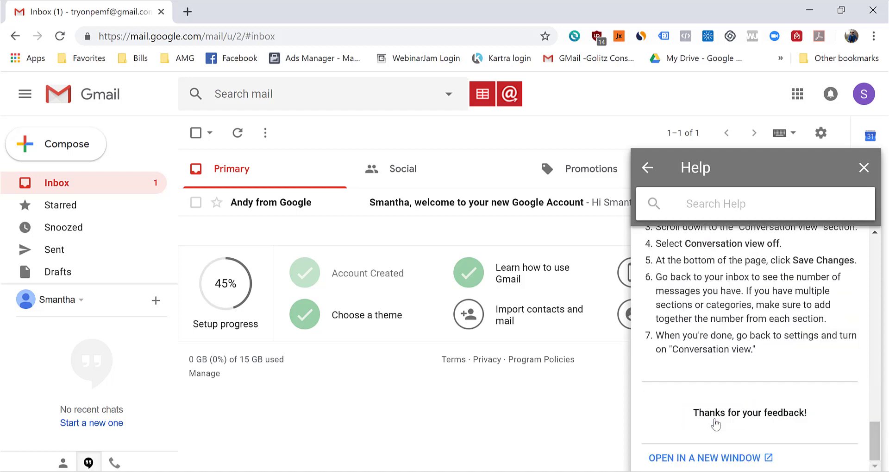
- Close the Help panel and expand More to list Spam, Trash and Categories
click(864, 168)
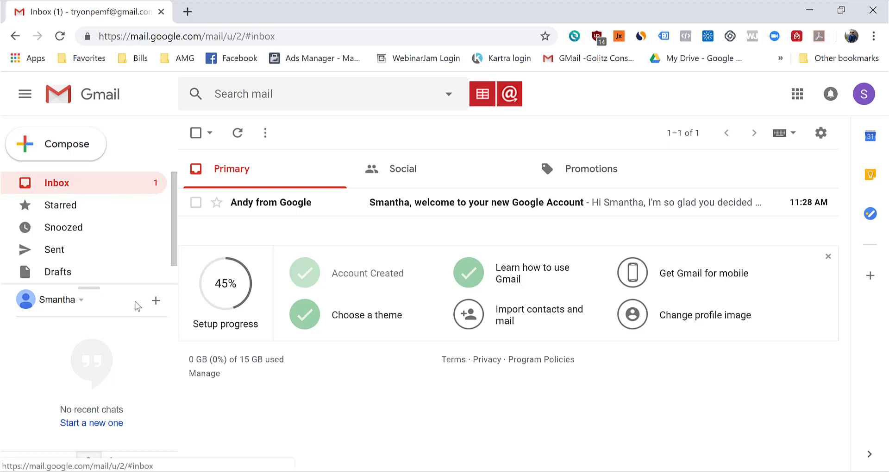
scroll(176, 234, down, 1)
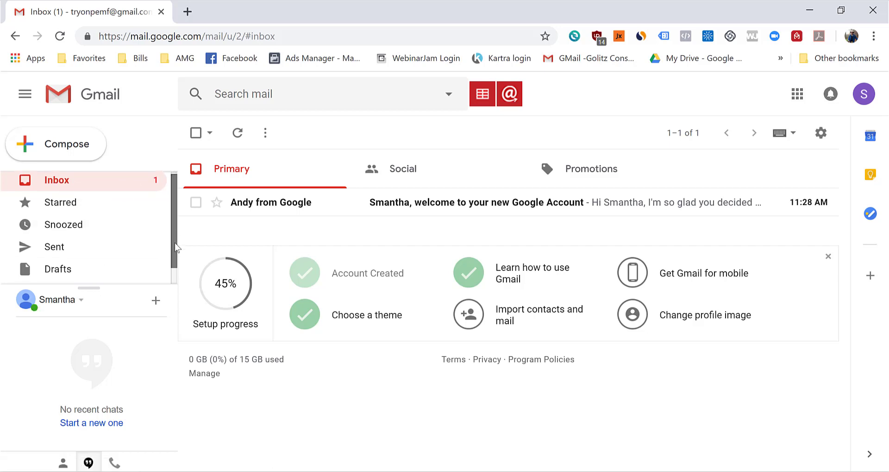
click(41, 273)
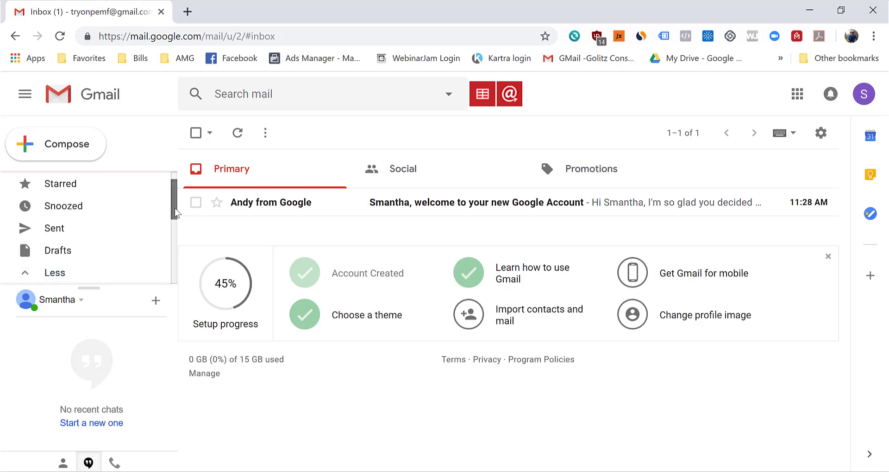
drag(174, 208, 171, 302)
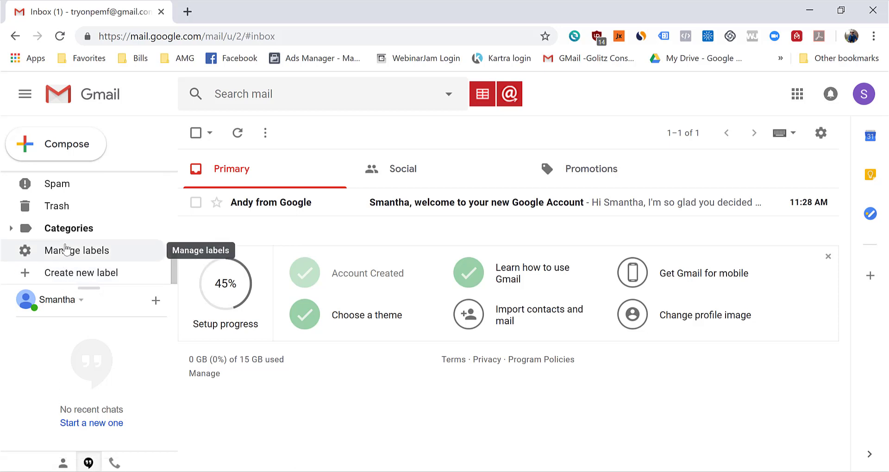
click(66, 252)
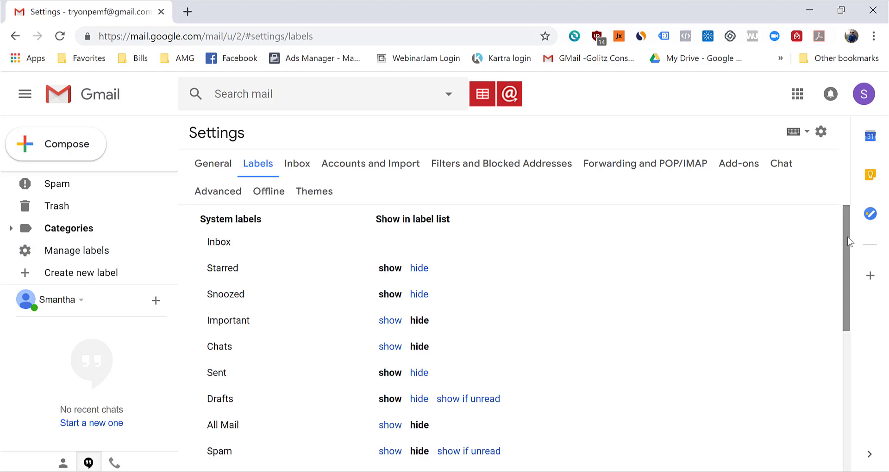
drag(850, 241, 840, 277)
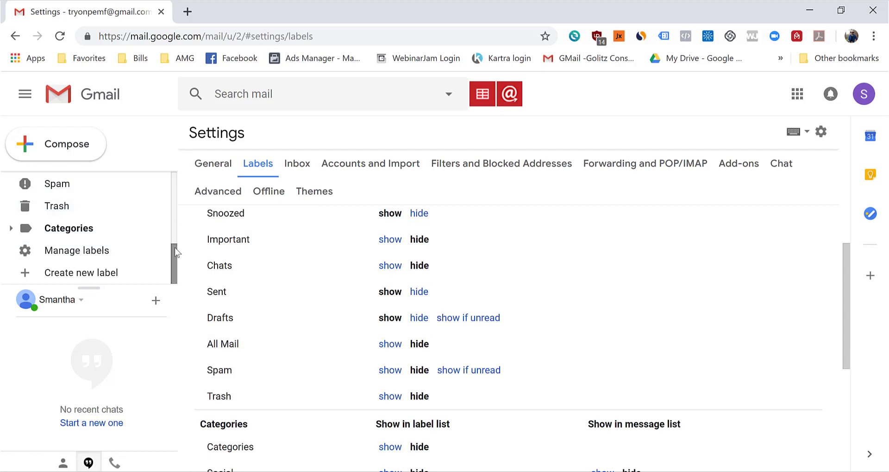
drag(174, 246, 169, 165)
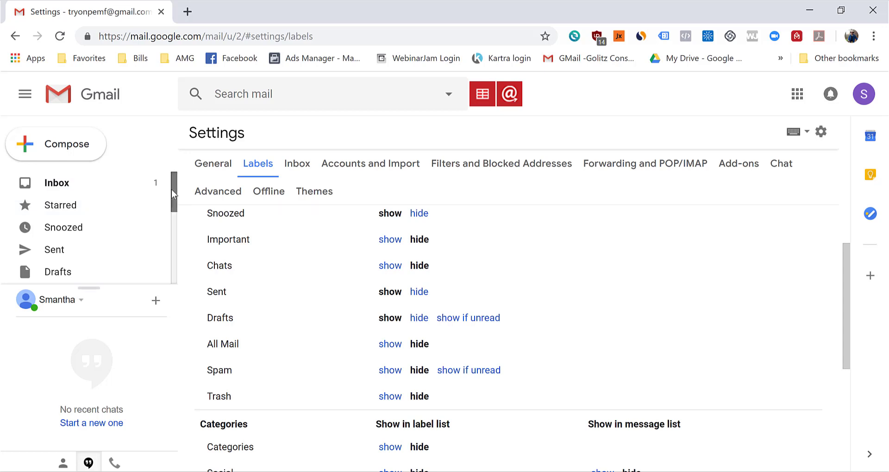
drag(172, 191, 174, 276)
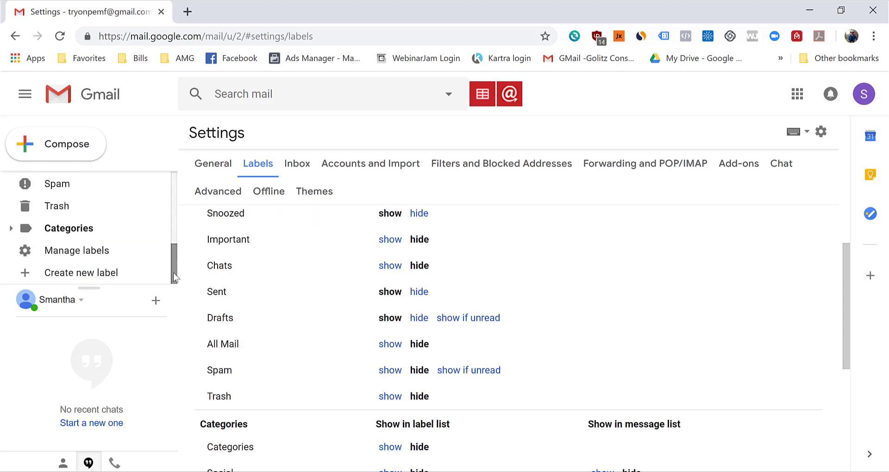
- Create a new label named 'Clients'
click(75, 278)
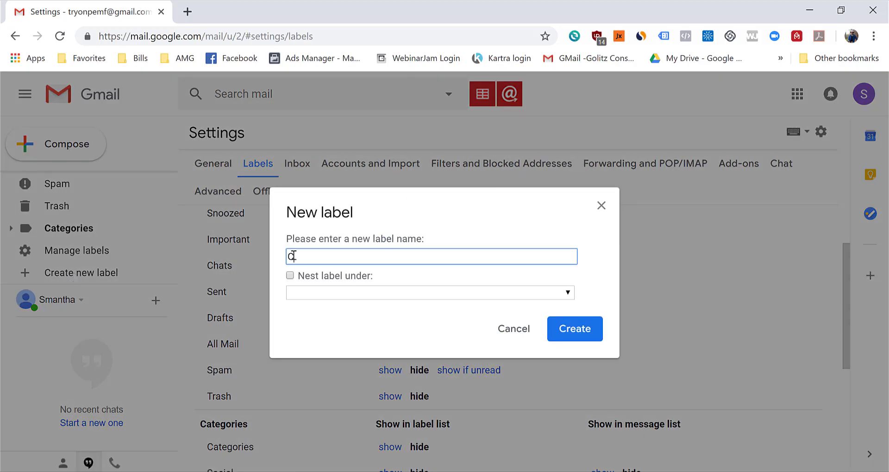
text(Clients)
click(570, 330)
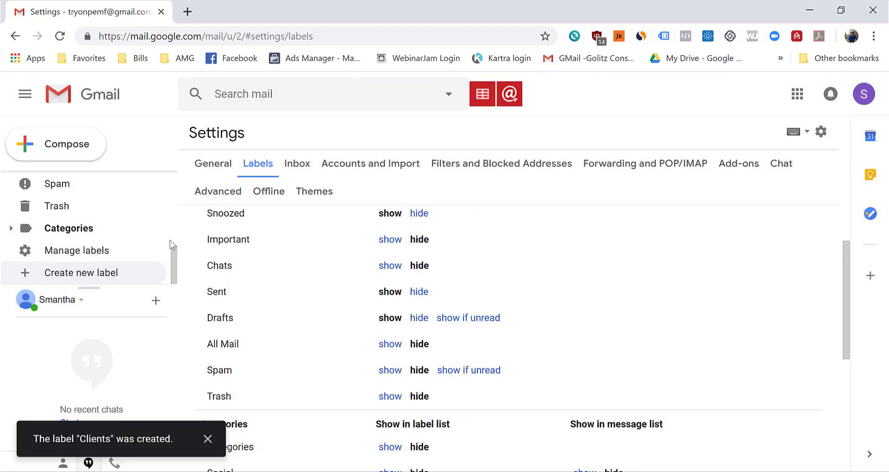
- Return to the Inbox and scroll through the label sidebar
drag(173, 258, 172, 172)
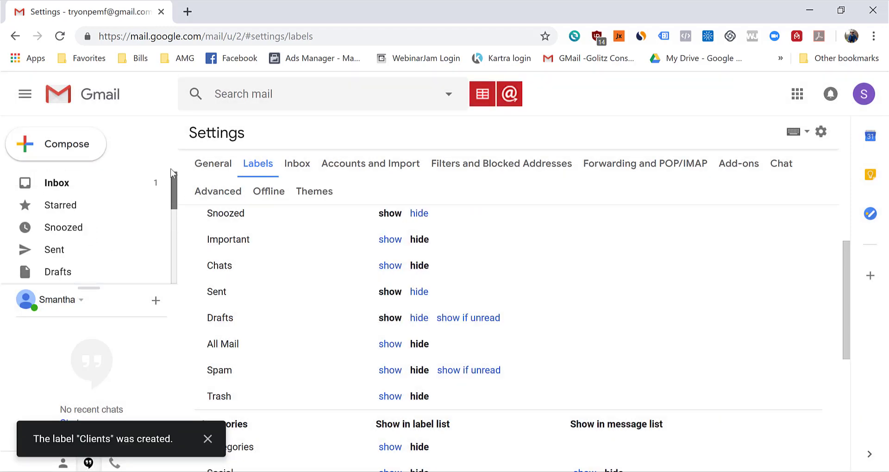
click(57, 188)
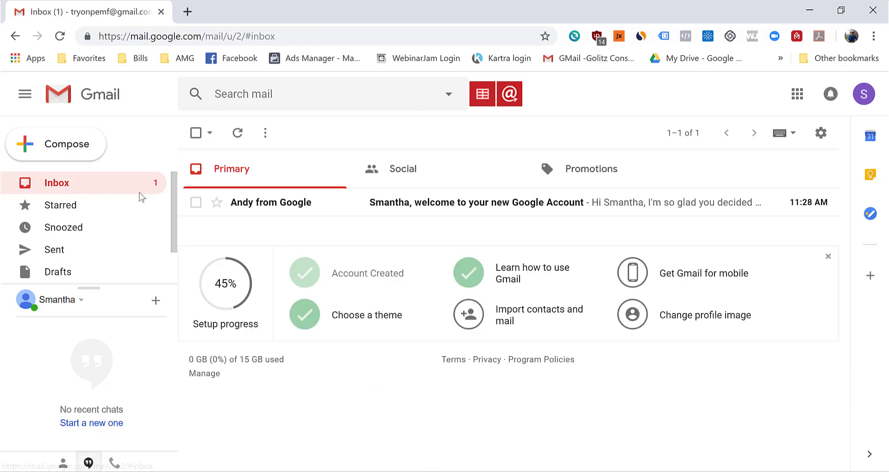
drag(173, 185, 173, 216)
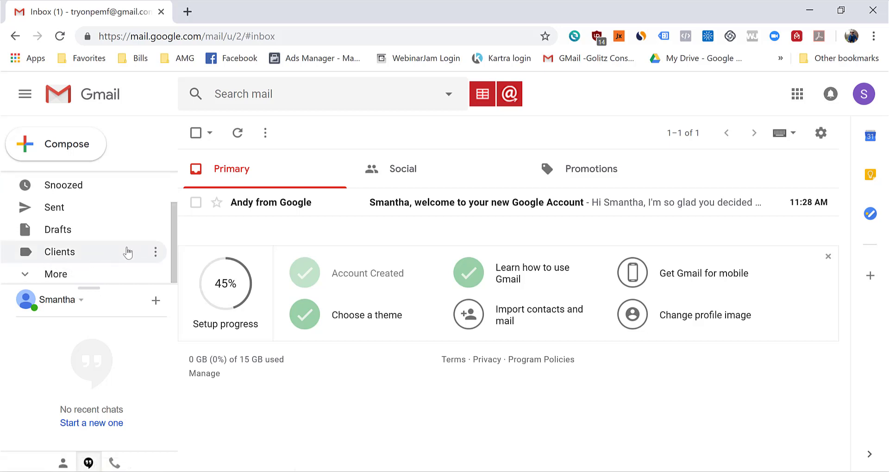
drag(125, 251, 104, 200)
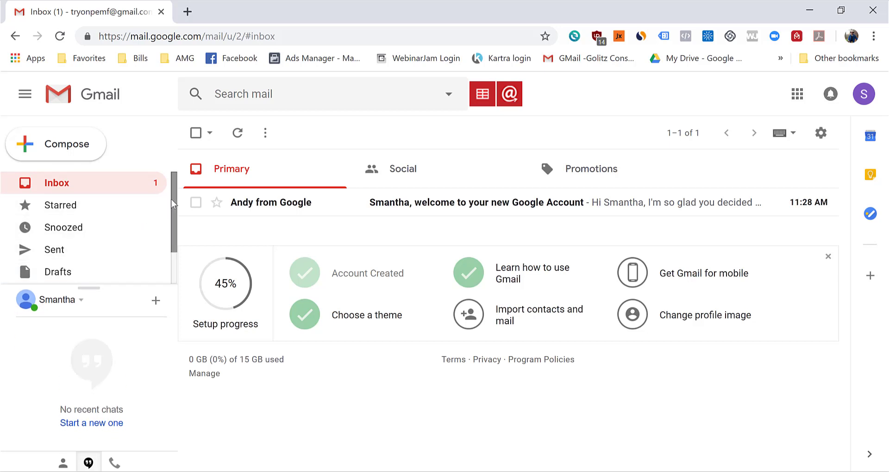
drag(171, 200, 171, 244)
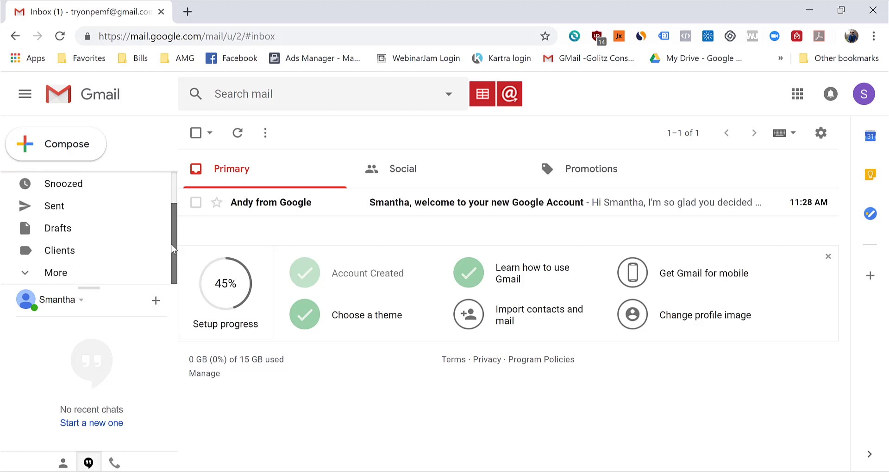
- Open the empty Clients label view and set the label colour to dark green
click(65, 251)
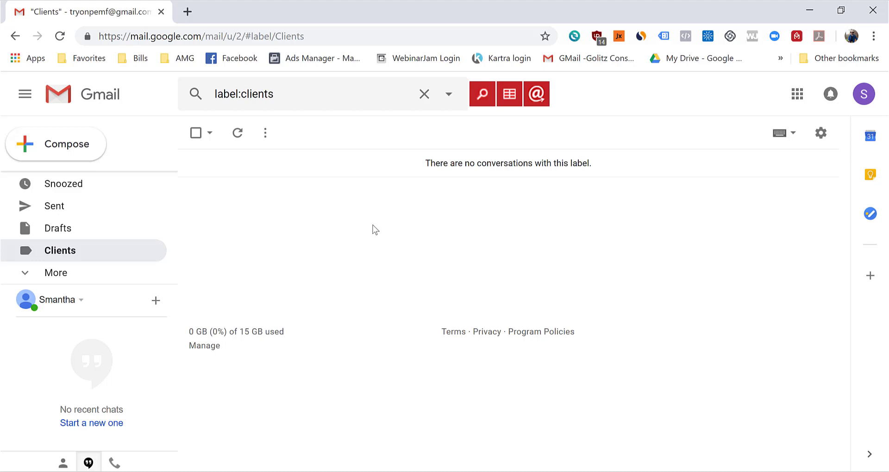
mouse_move(109, 258)
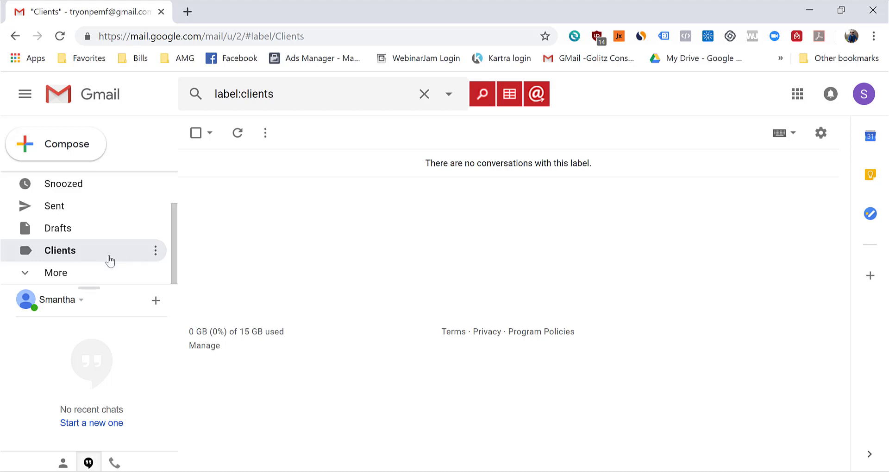
click(156, 252)
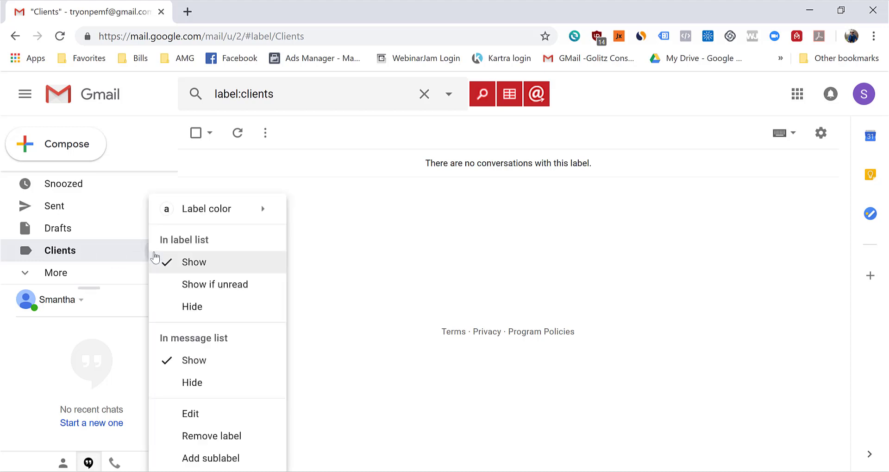
mouse_move(238, 215)
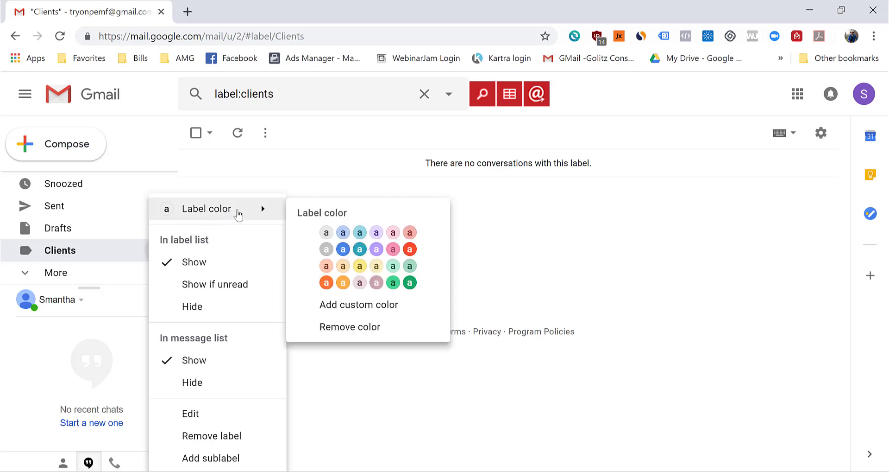
click(410, 283)
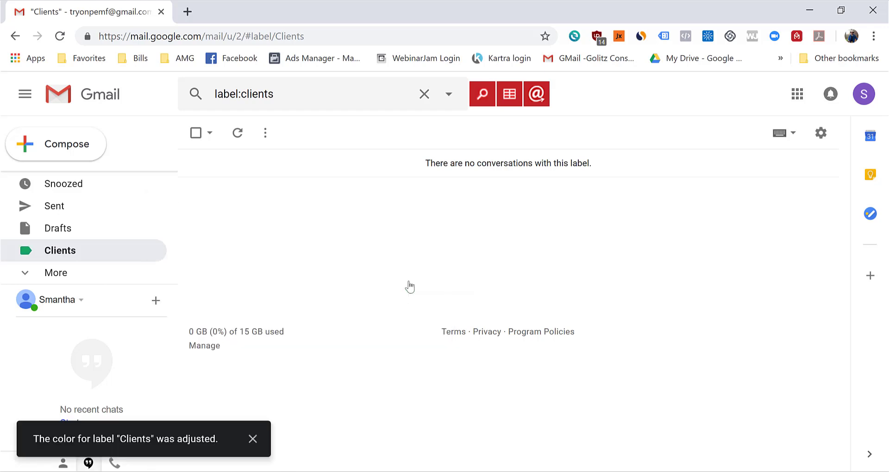
mouse_move(48, 258)
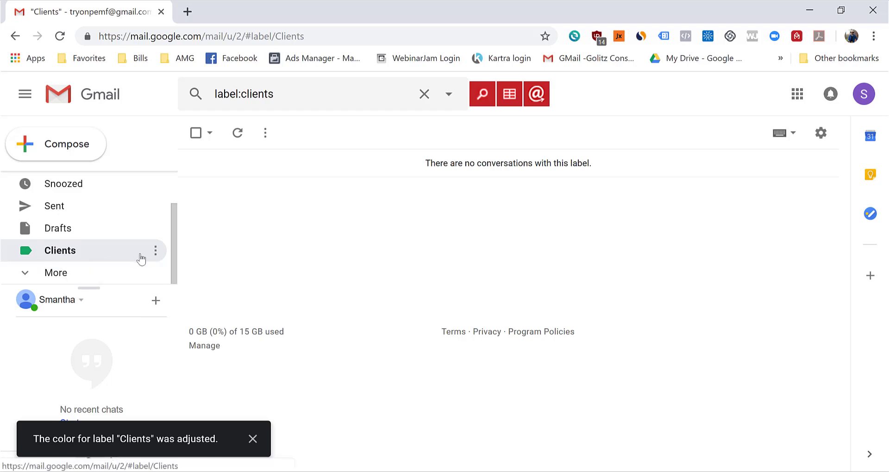
click(156, 252)
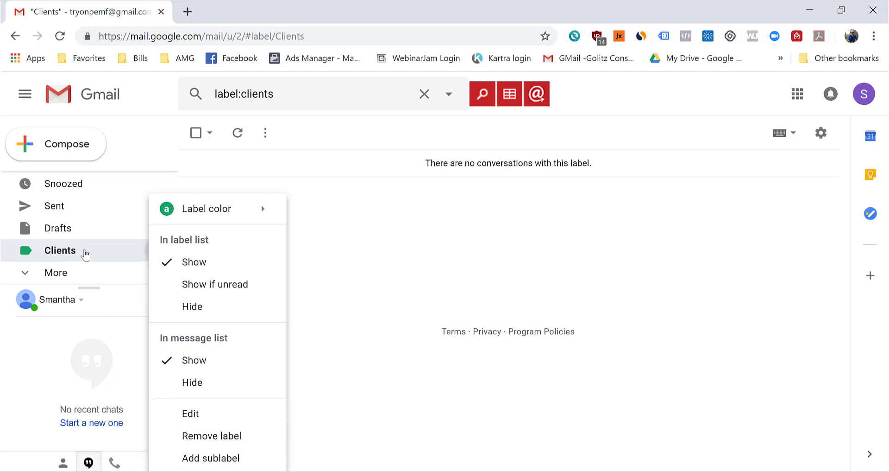
- Create an 'Emails' sublabel under Clients and colour it green
click(202, 458)
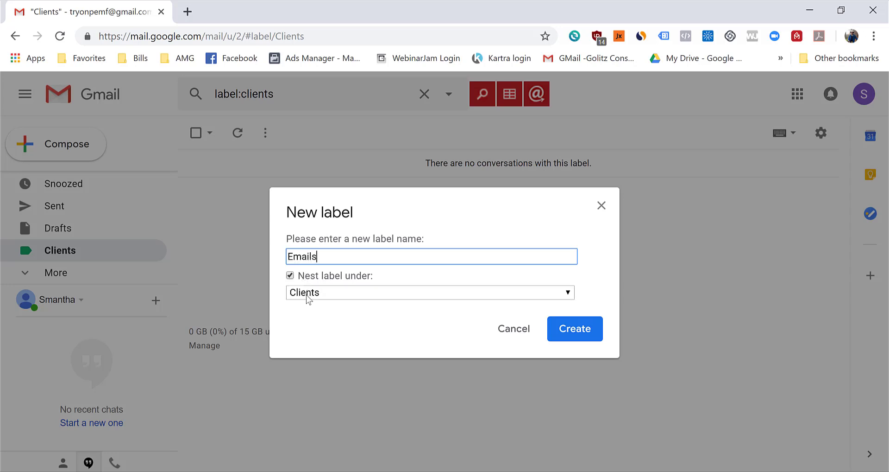
click(575, 329)
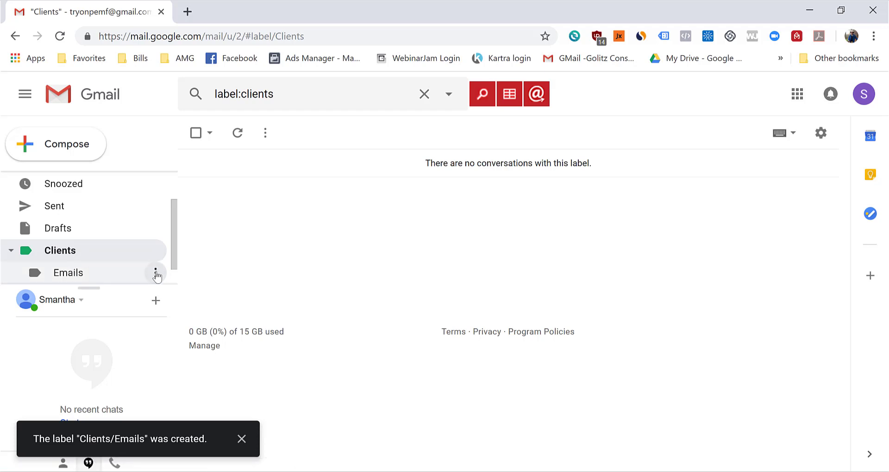
click(156, 273)
mouse_move(202, 294)
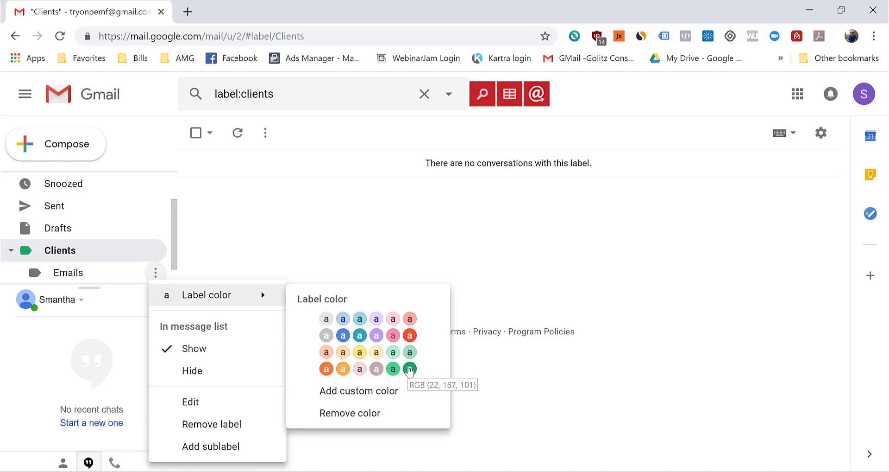
click(410, 368)
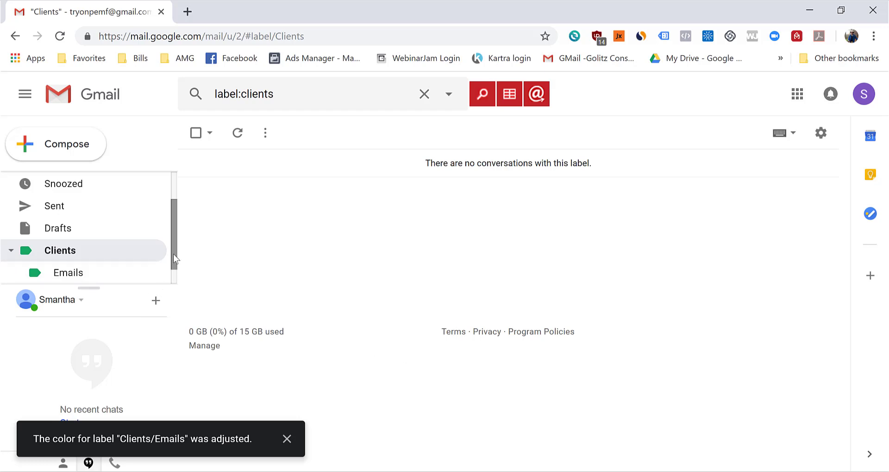
- Go back to the Inbox with the full label list expanded
drag(173, 254, 179, 285)
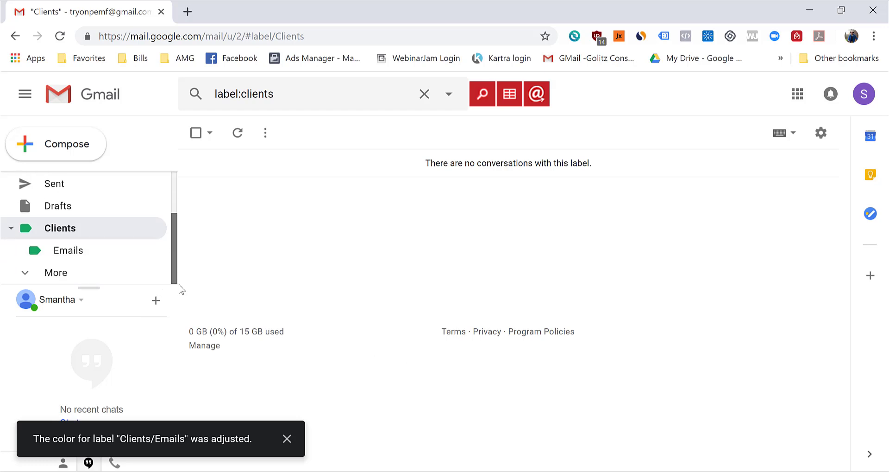
click(48, 274)
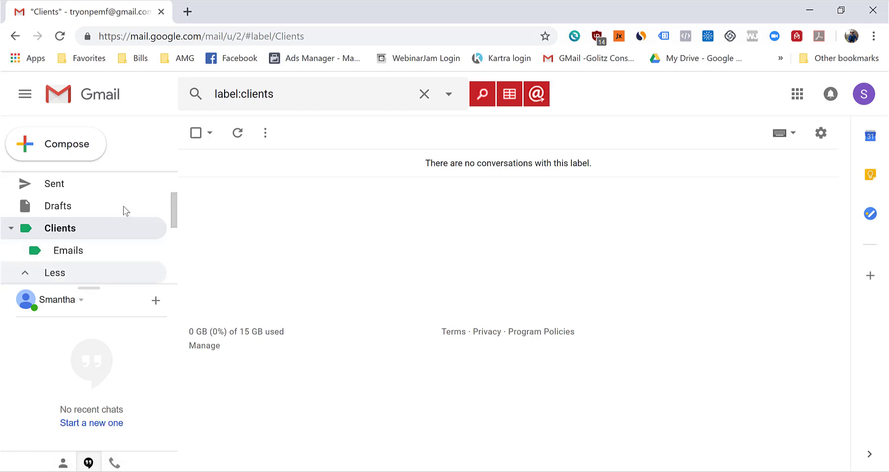
drag(174, 210, 147, 179)
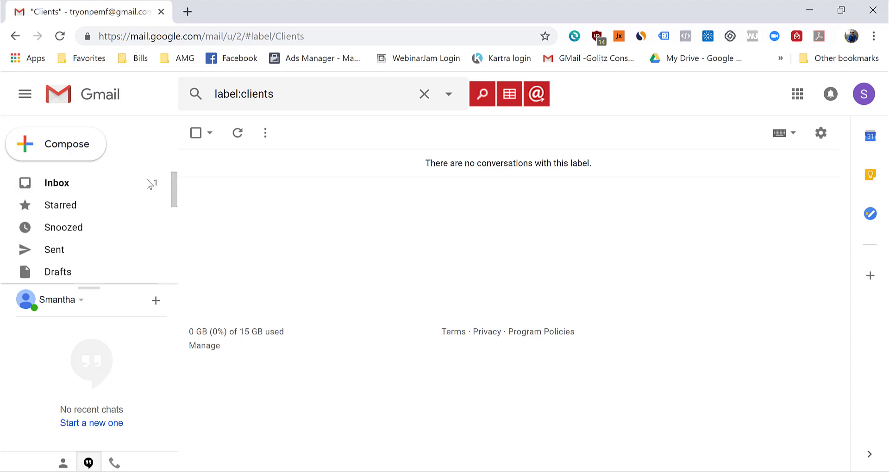
click(66, 187)
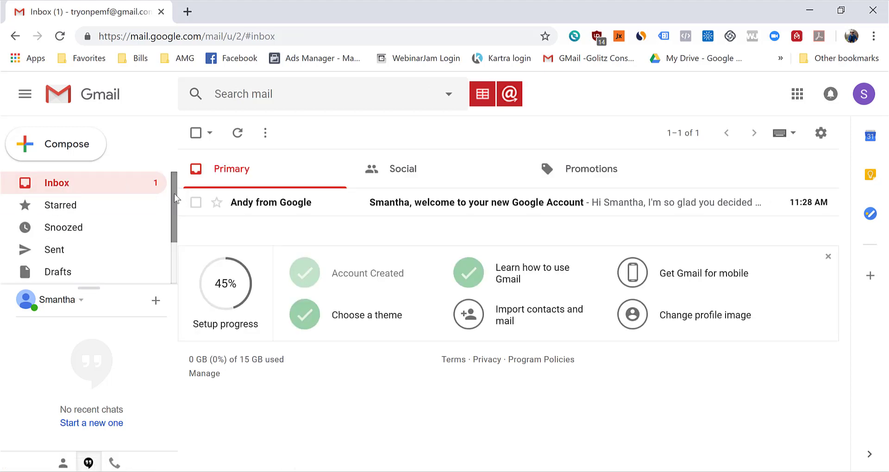
drag(175, 198, 172, 277)
click(57, 274)
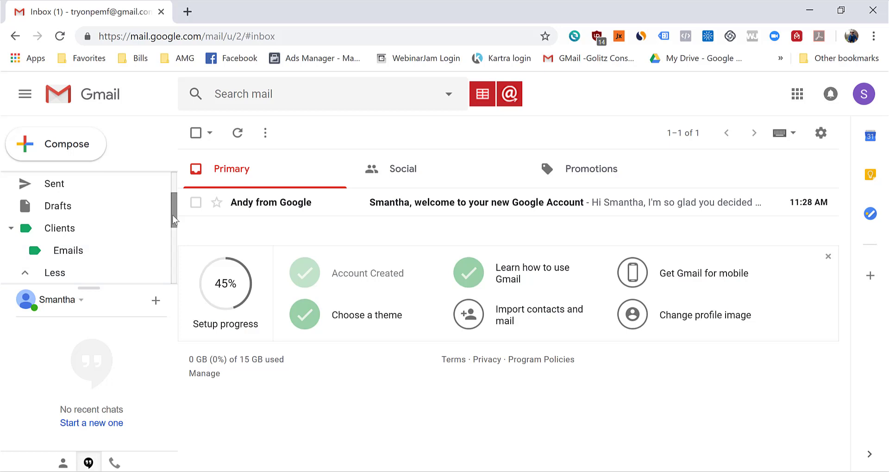
drag(174, 220, 174, 276)
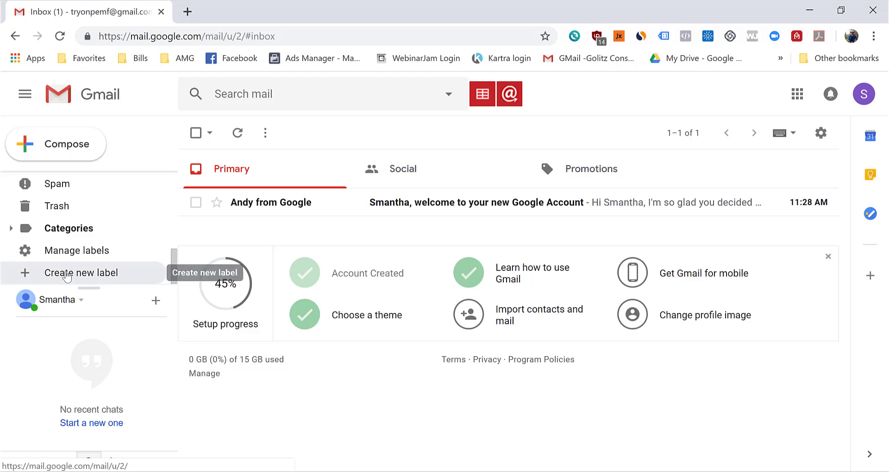
- Create a new label named 'Prospects'
click(67, 277)
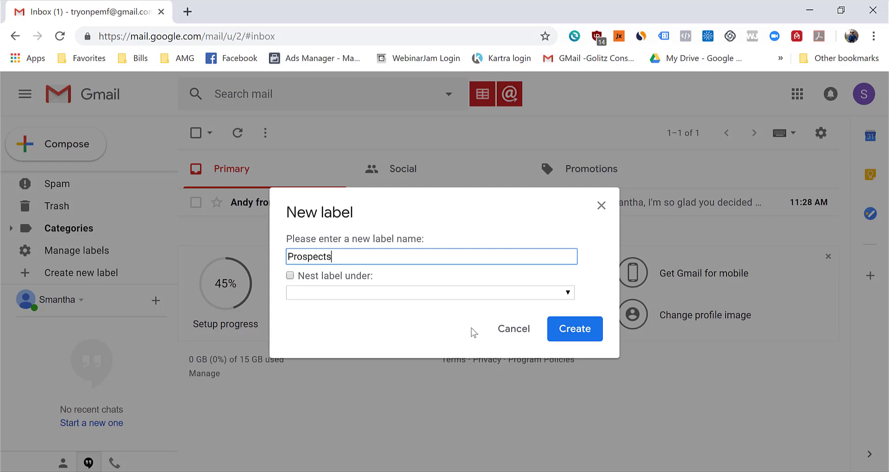
click(567, 327)
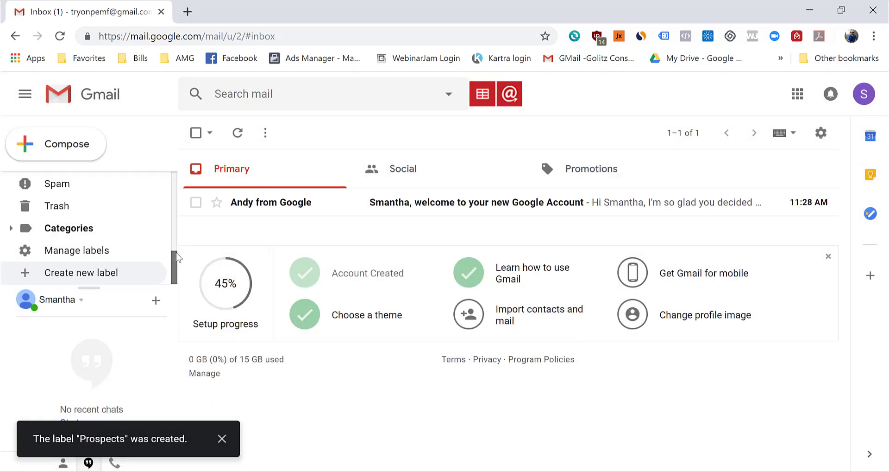
drag(174, 264, 180, 220)
- Set the Prospects label colour to red
mouse_move(85, 255)
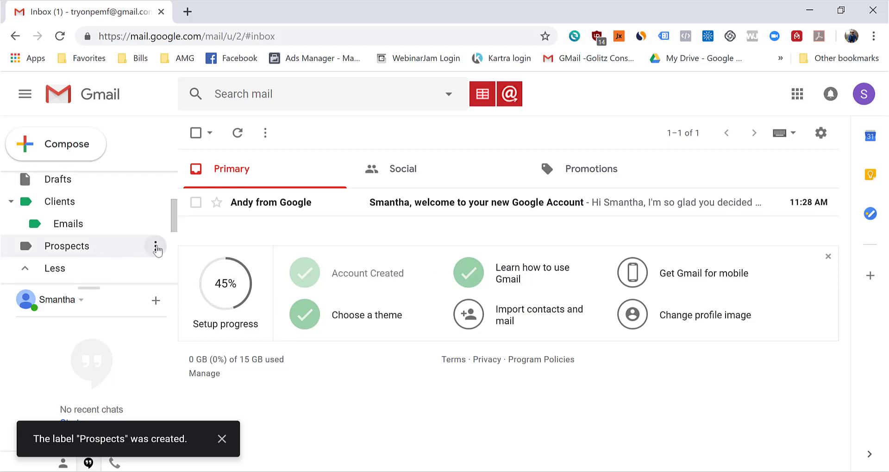
click(156, 247)
mouse_move(203, 214)
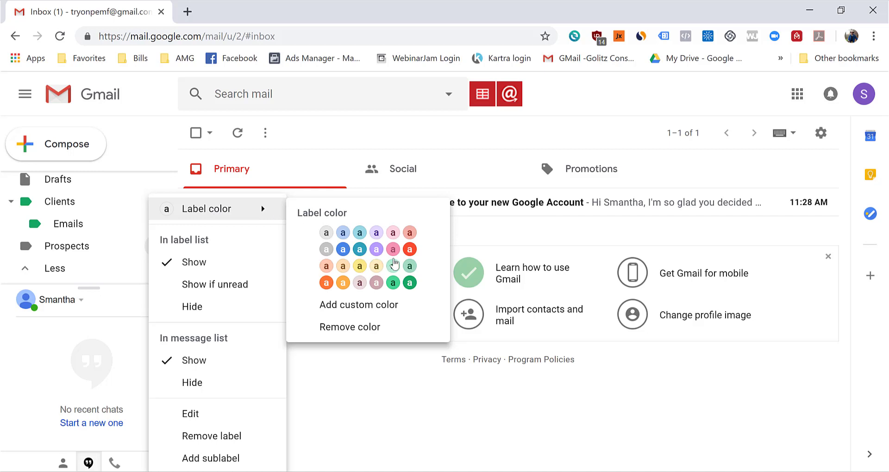
click(410, 250)
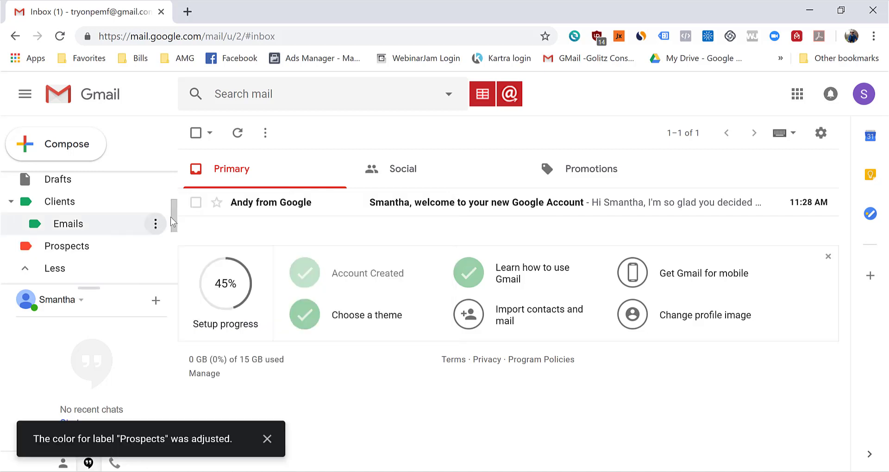
drag(174, 224, 175, 195)
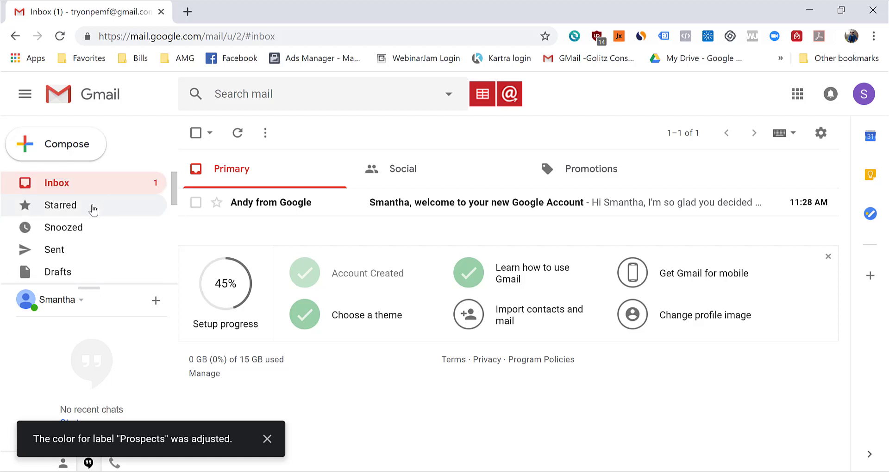
- Open the empty Starred view and expand More so Clients, Emails and Prospects show
click(94, 210)
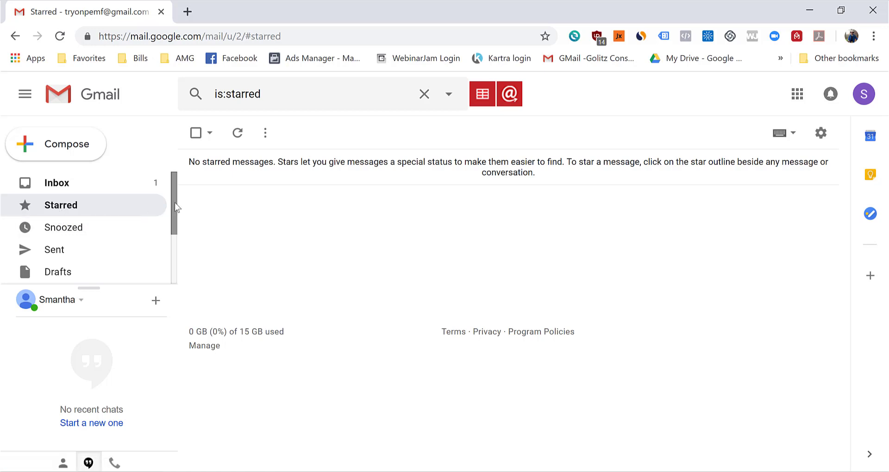
drag(175, 202, 171, 271)
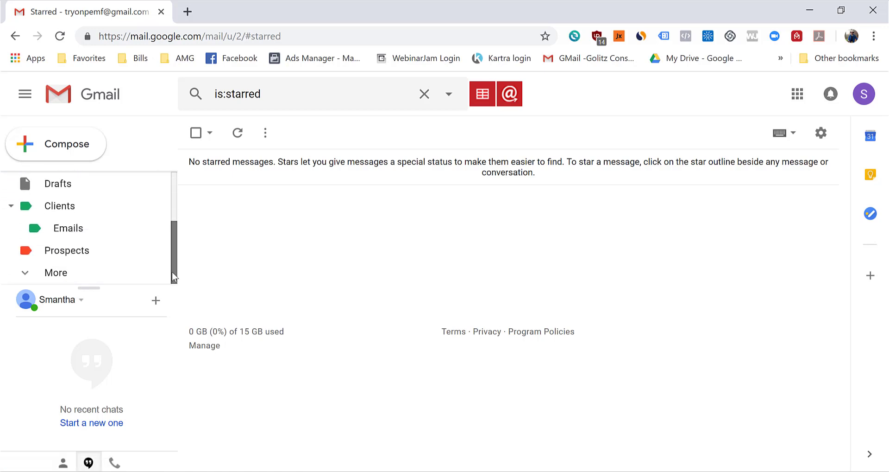
click(69, 276)
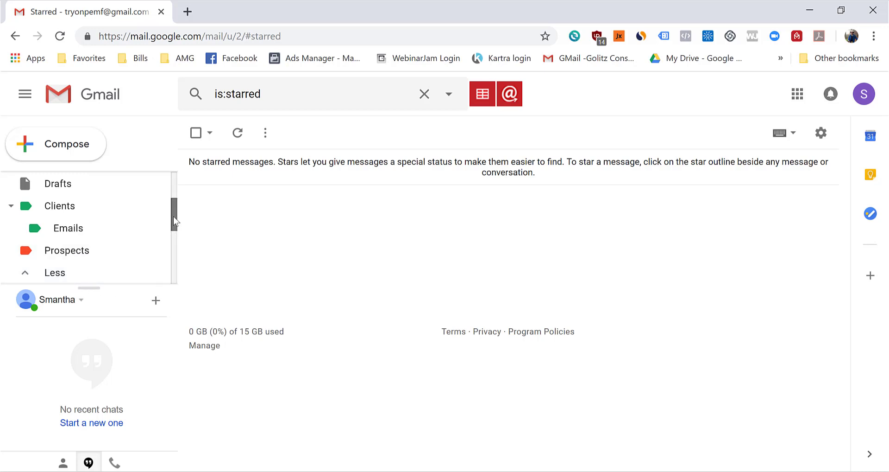
drag(173, 216, 167, 297)
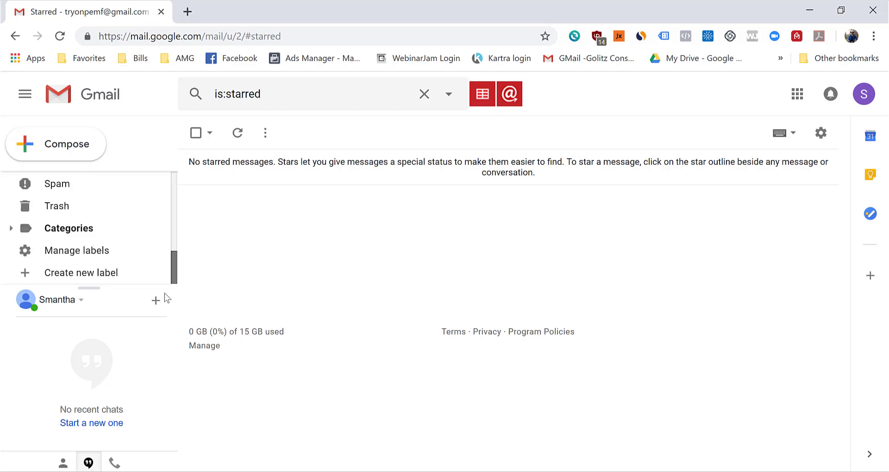
- In Manage labels, hide Starred, Snoozed and Drafts, and move Sent under More
click(88, 251)
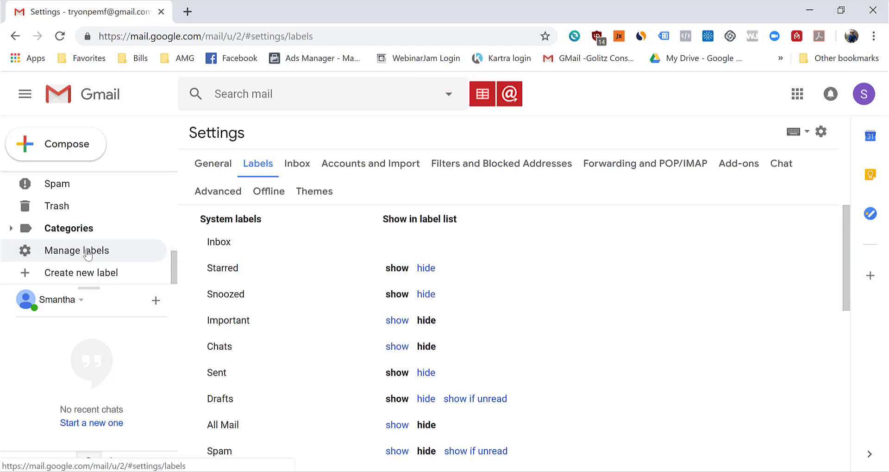
click(426, 270)
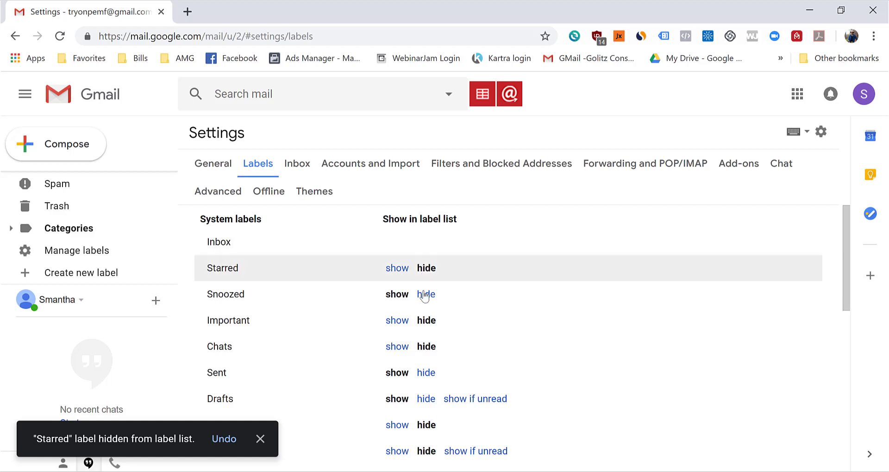
click(426, 297)
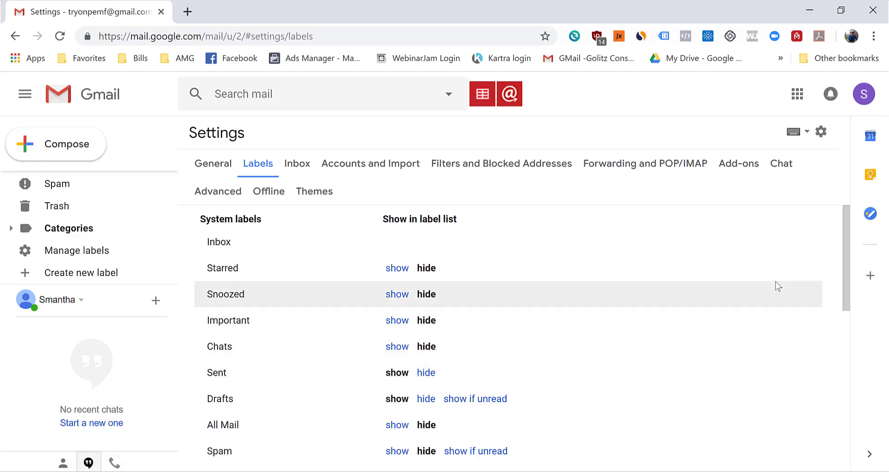
drag(845, 257, 845, 424)
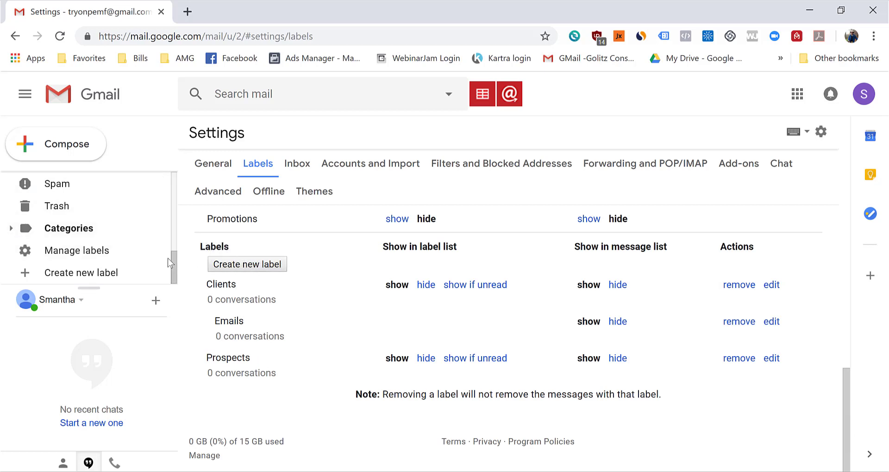
drag(174, 249, 177, 172)
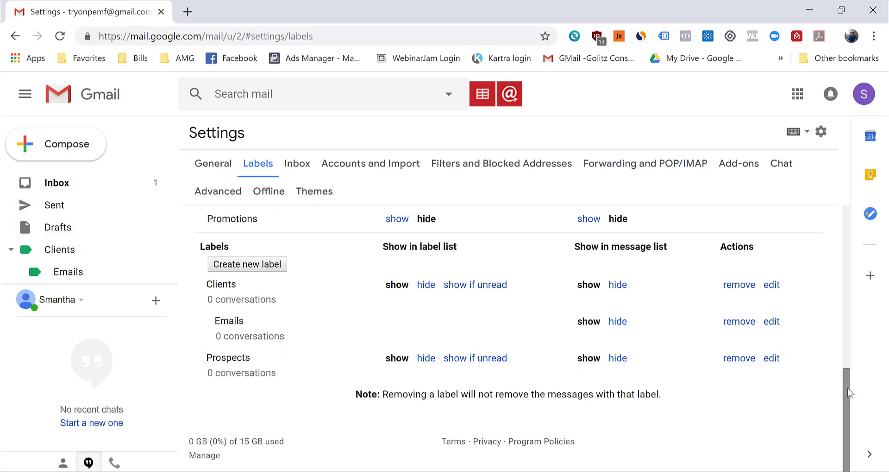
drag(848, 387, 846, 223)
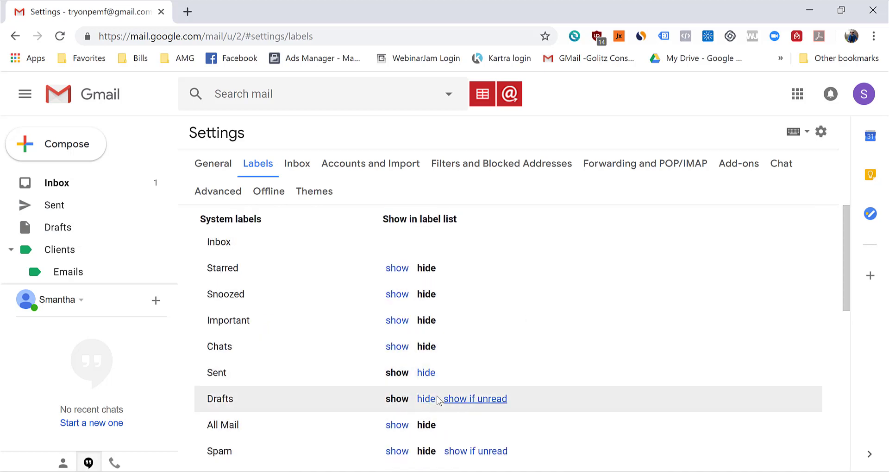
click(425, 398)
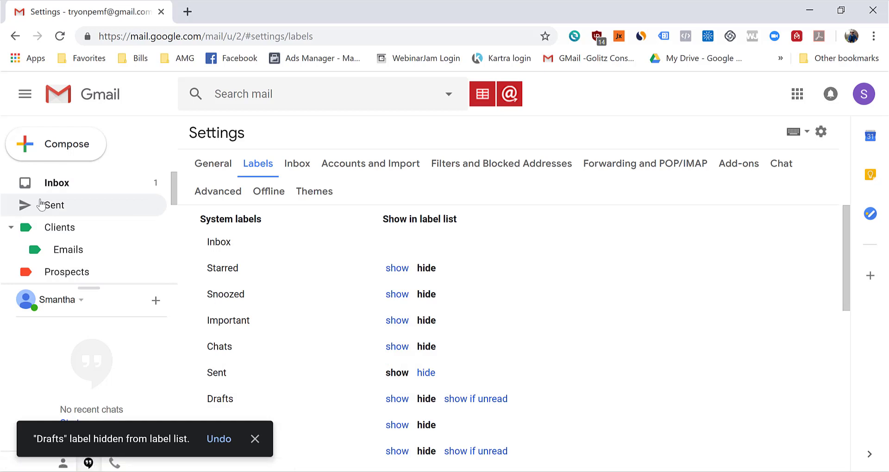
drag(31, 204, 38, 331)
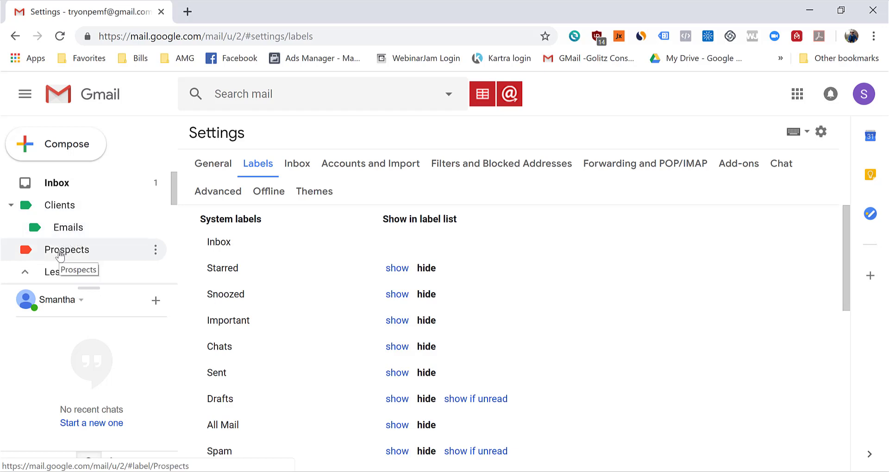
- Open the Google welcome email and move it into the Clients label
click(54, 276)
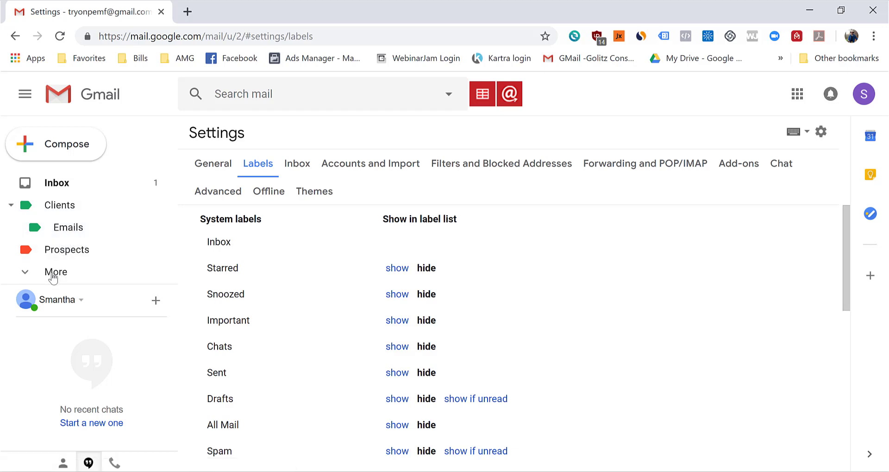
click(54, 276)
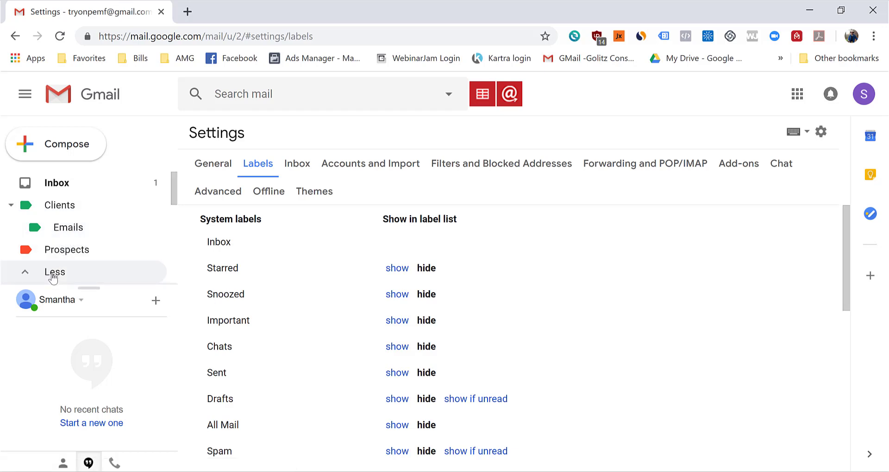
click(56, 182)
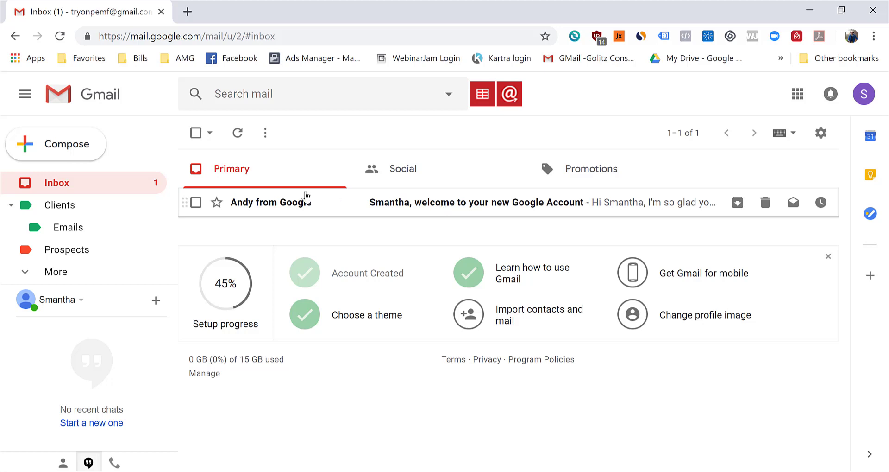
mouse_move(252, 205)
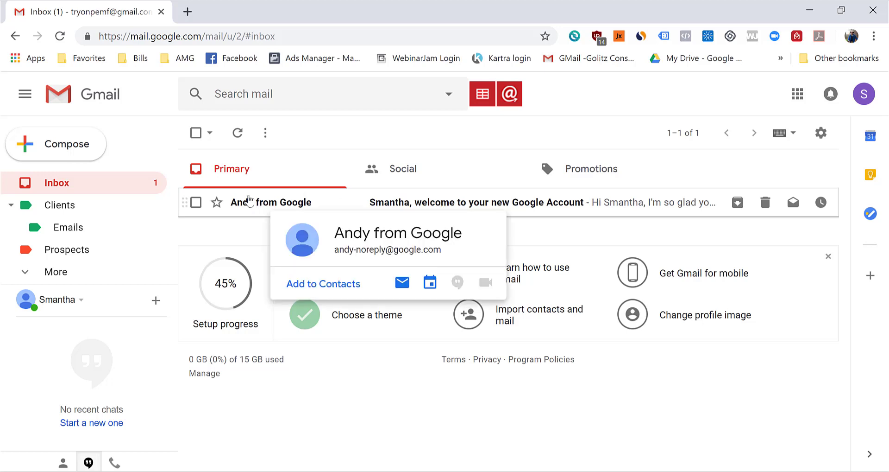
click(244, 209)
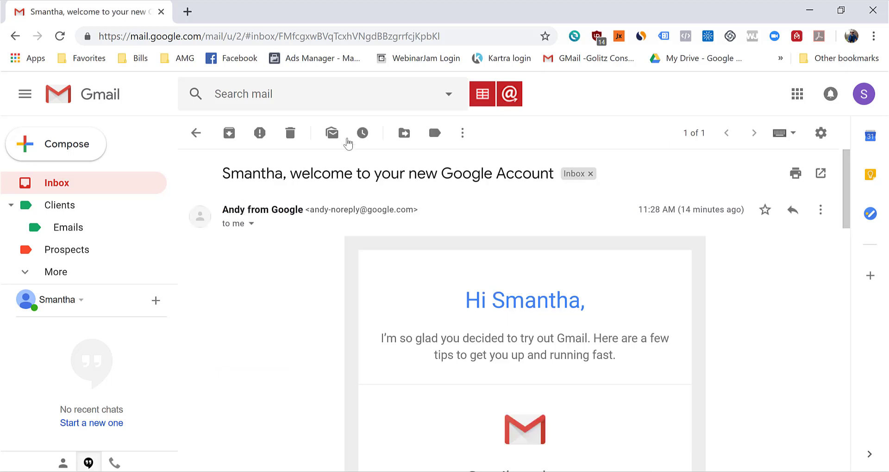
click(404, 133)
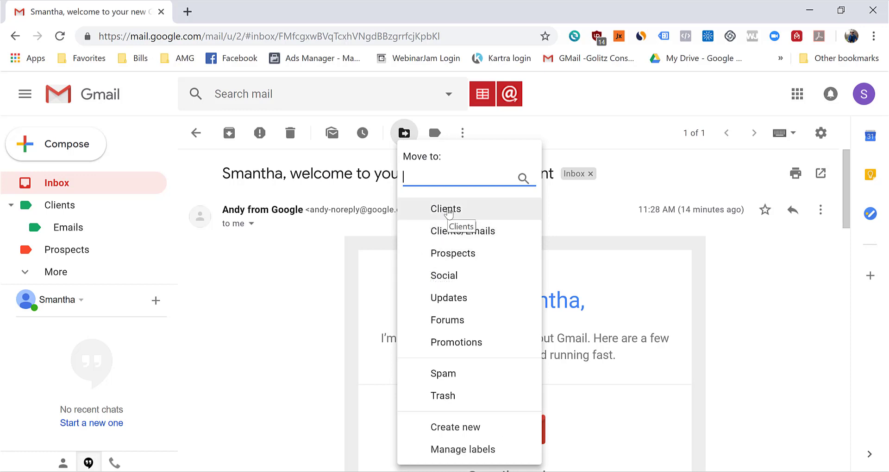
click(447, 212)
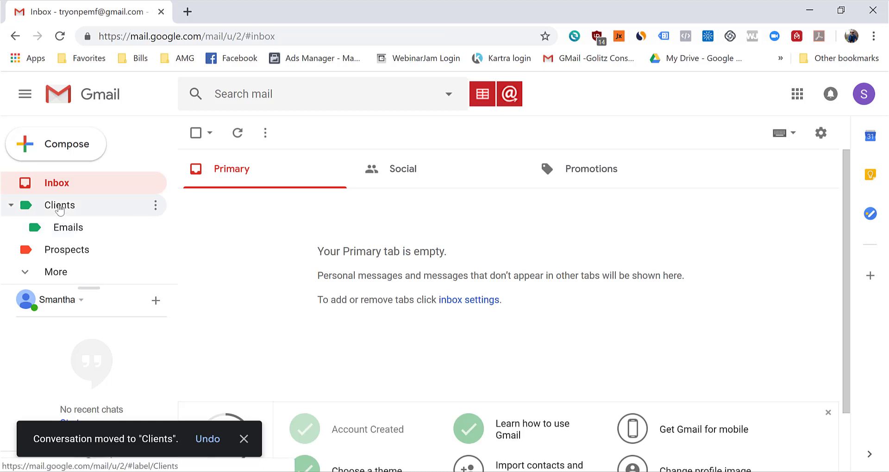
- Check the Social, Promotions and Primary tabs, then view the Clients label
click(59, 207)
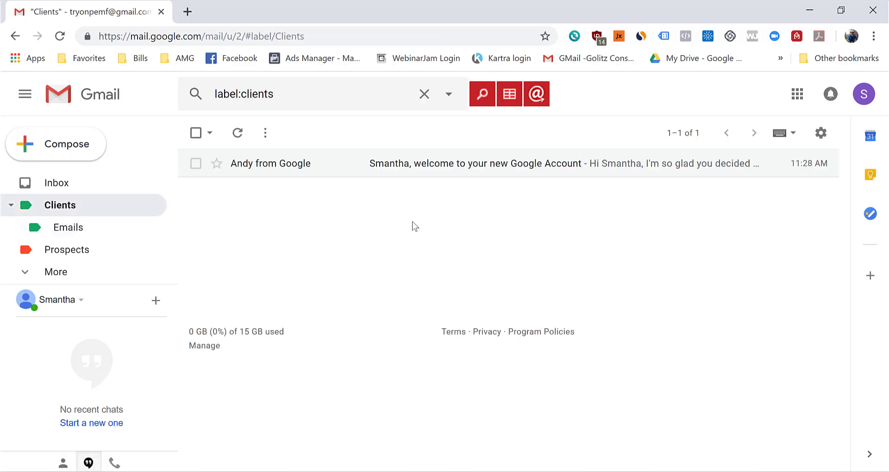
click(50, 185)
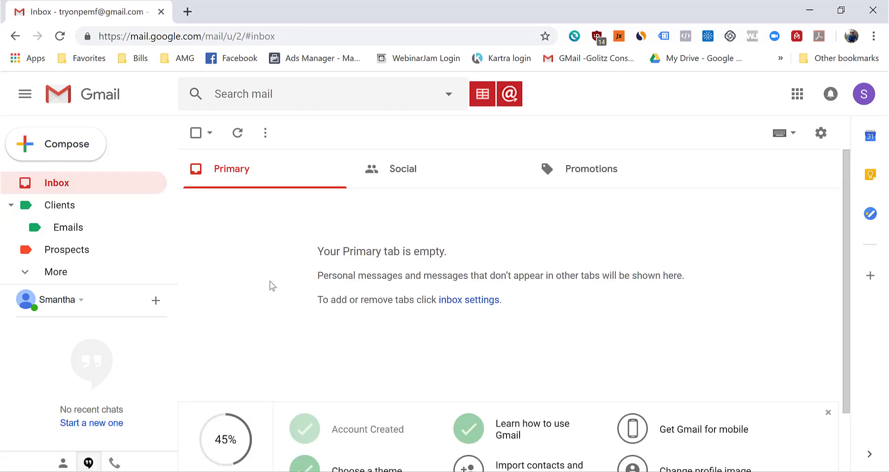
click(404, 172)
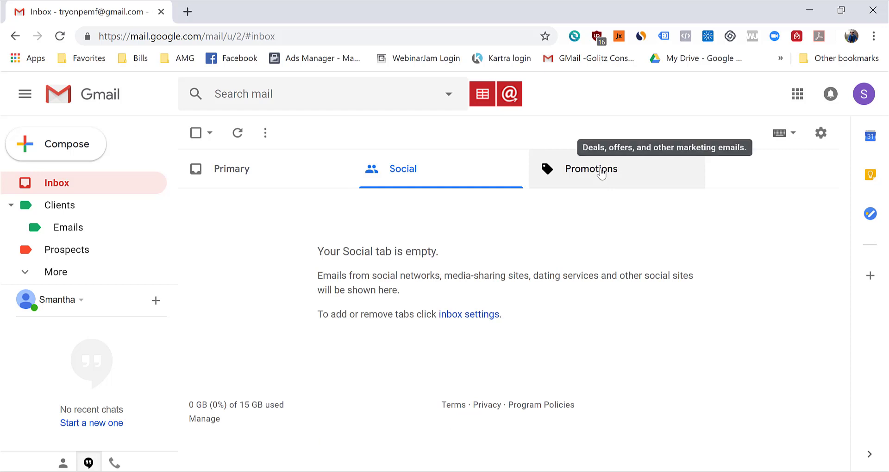
click(601, 174)
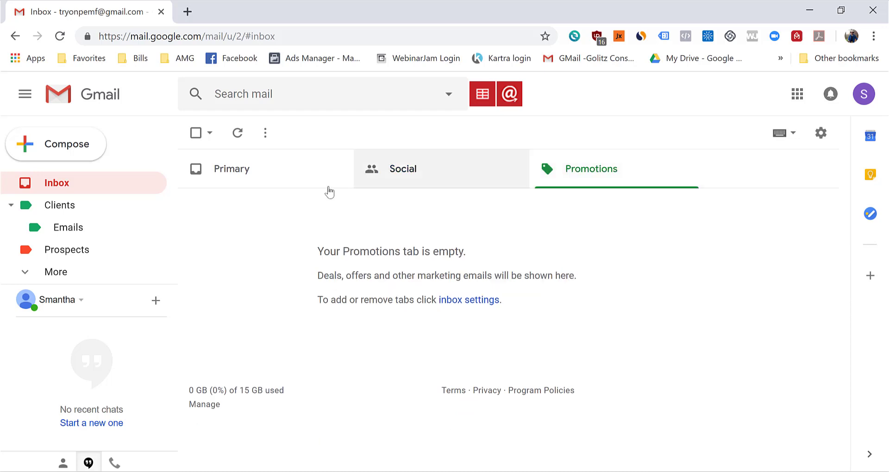
click(235, 181)
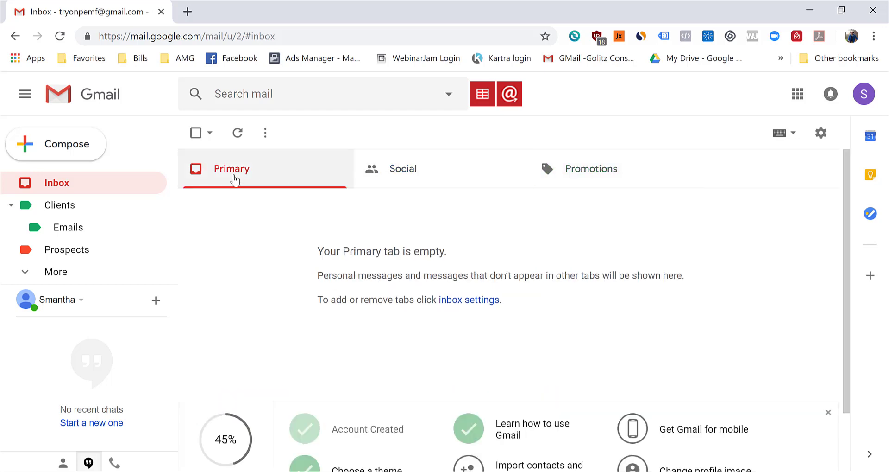
click(57, 208)
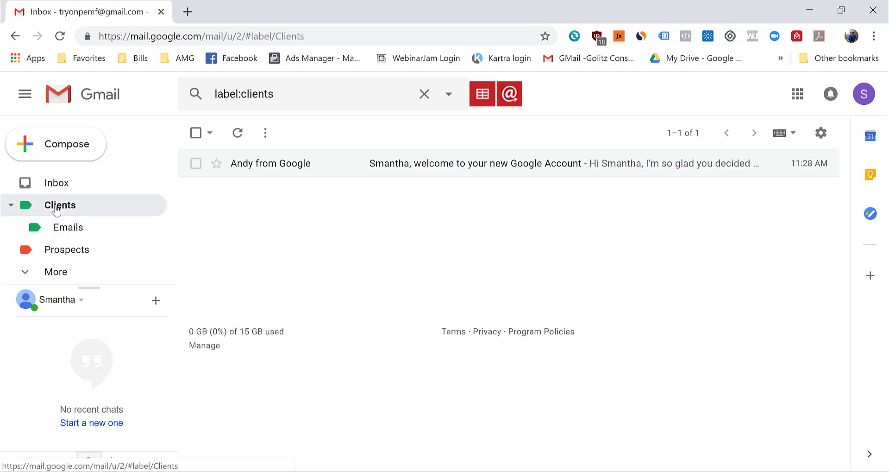
- Move the Google welcome email from the Clients label back to the Inbox and return there
click(293, 165)
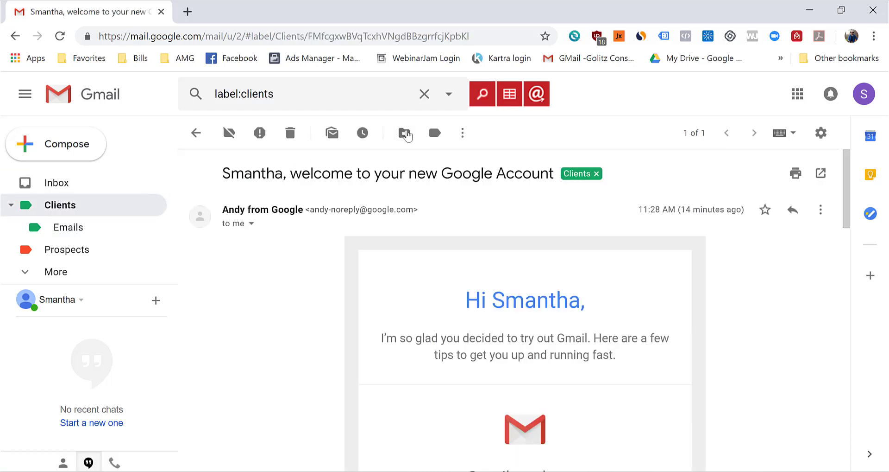
click(405, 134)
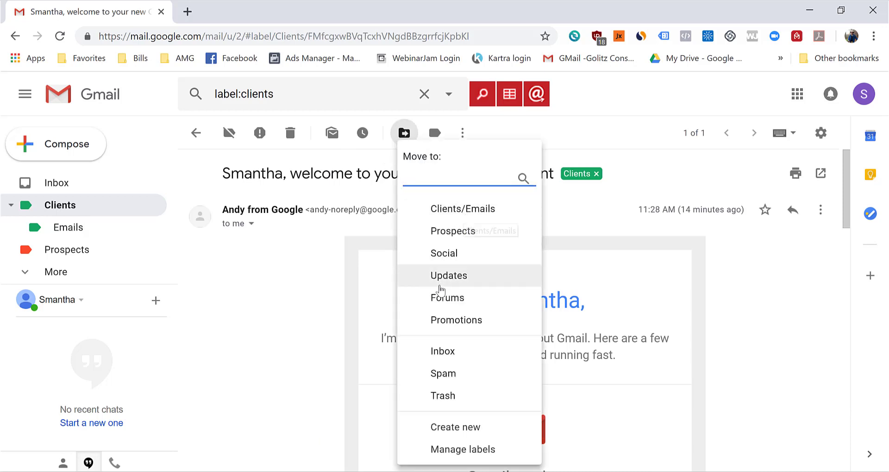
click(441, 350)
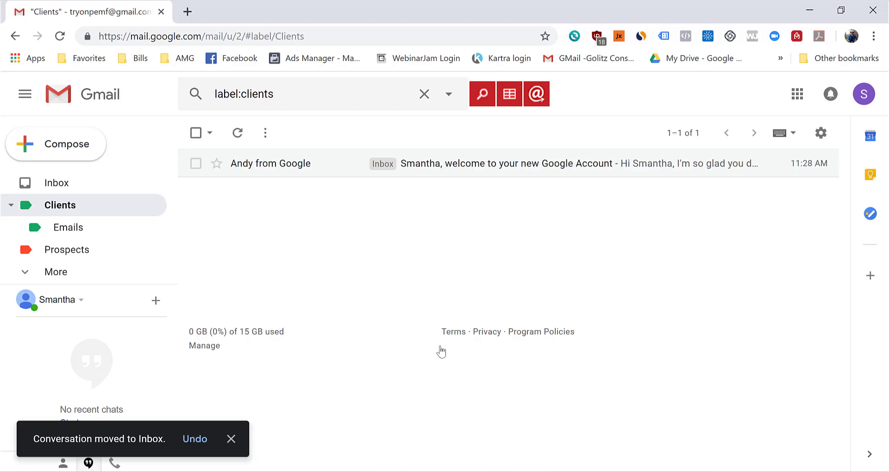
click(51, 184)
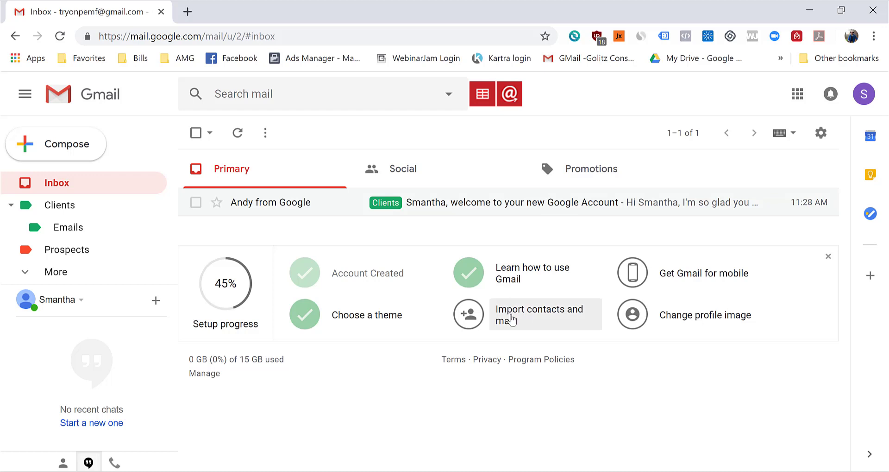
- Tick off the Import contacts and mail step by cancelling the import window without choosing an account
click(511, 316)
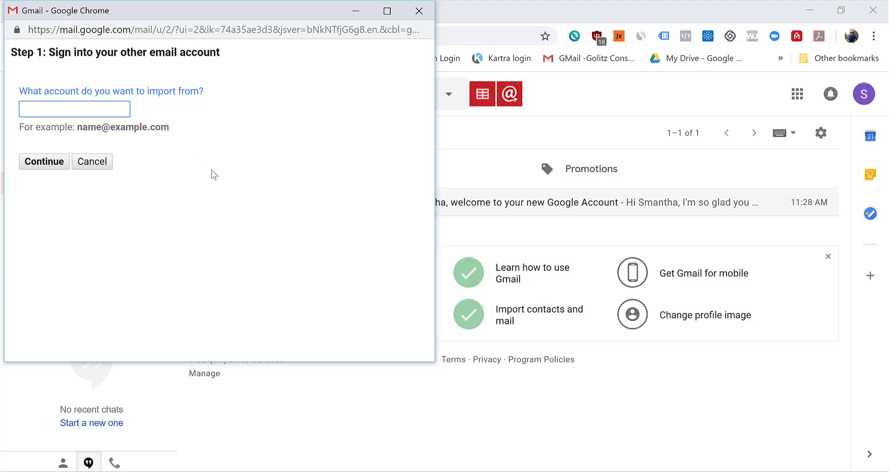
click(94, 165)
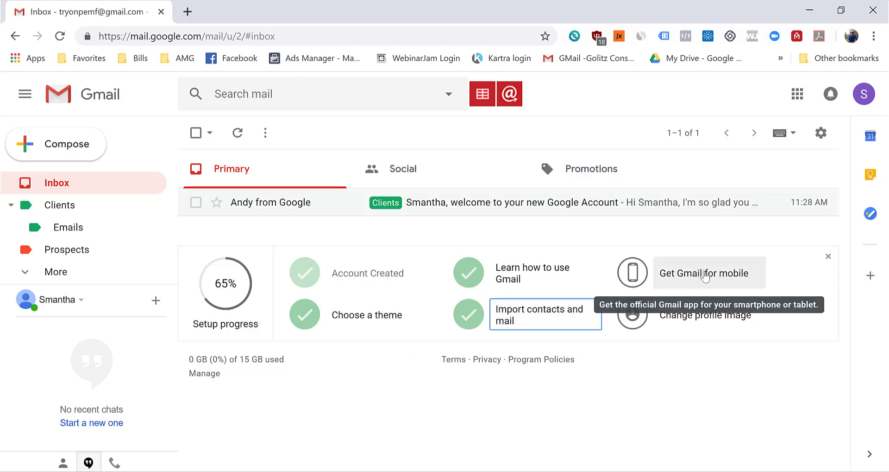
- Complete the Get Gmail for mobile step, then bring up the Change profile image photo picker
click(705, 277)
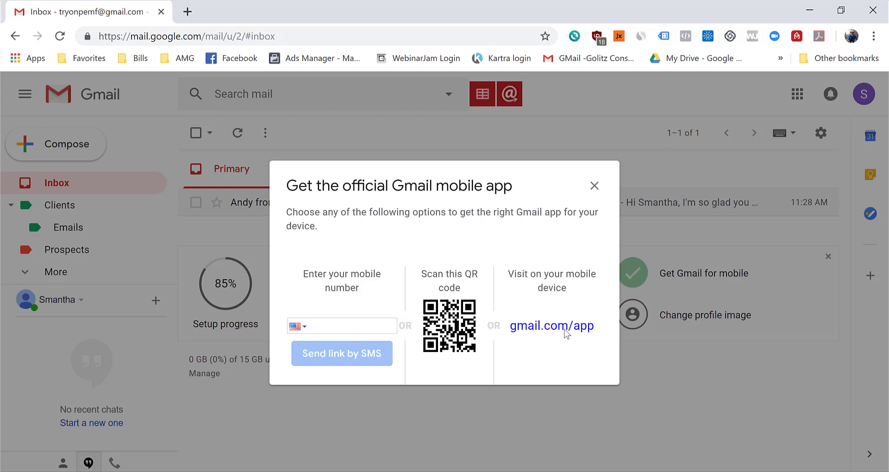
click(594, 187)
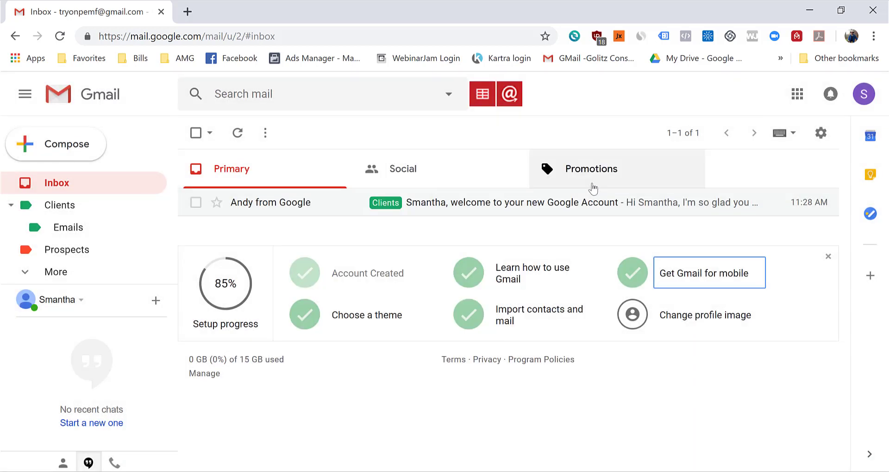
click(704, 317)
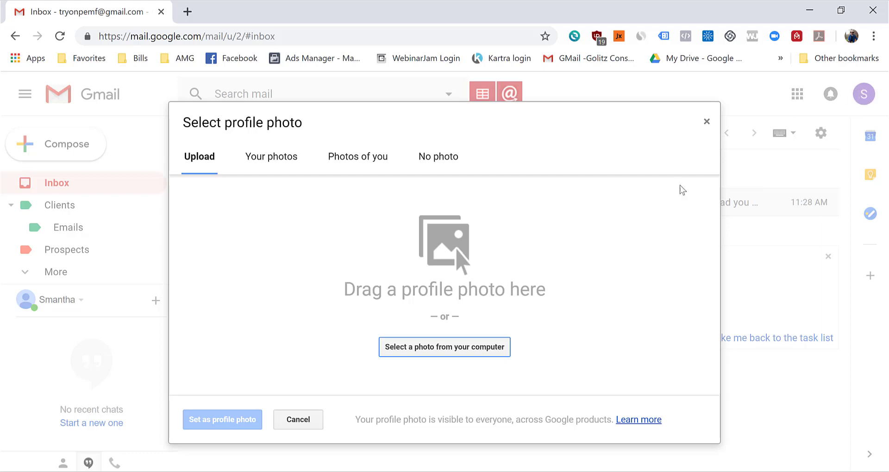
- Upload the DPA Green Tree Logo, crop it to the tree emblem, and set it as profile photo
click(428, 350)
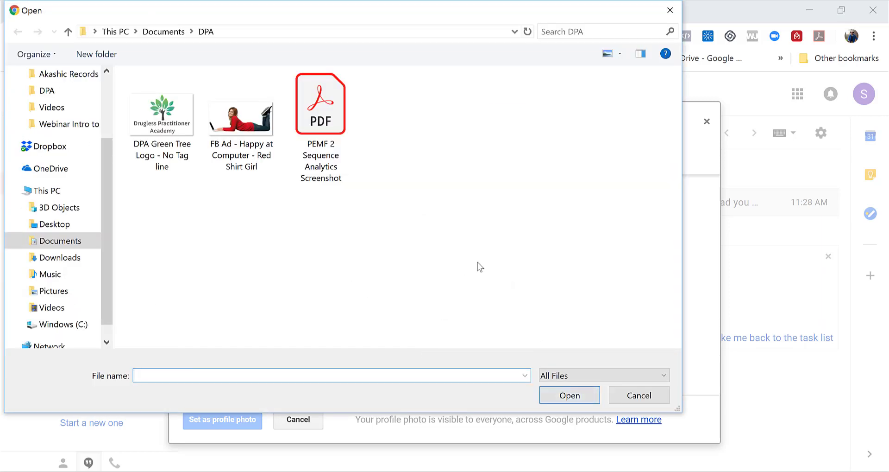
click(161, 112)
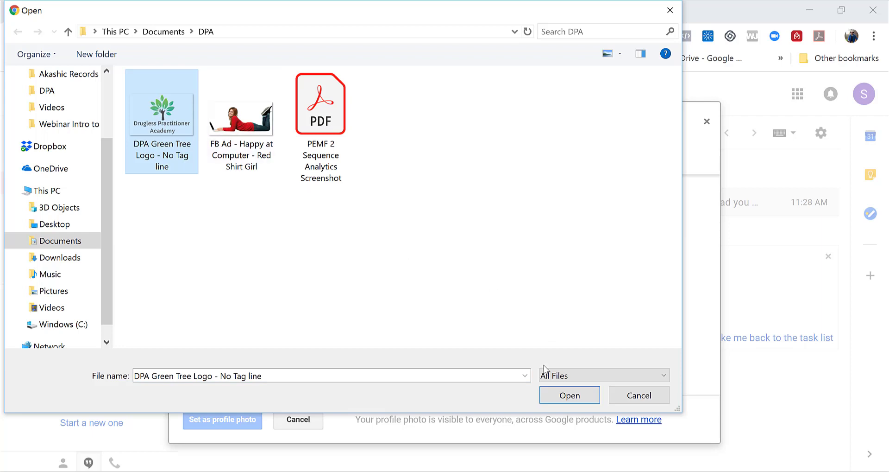
click(573, 396)
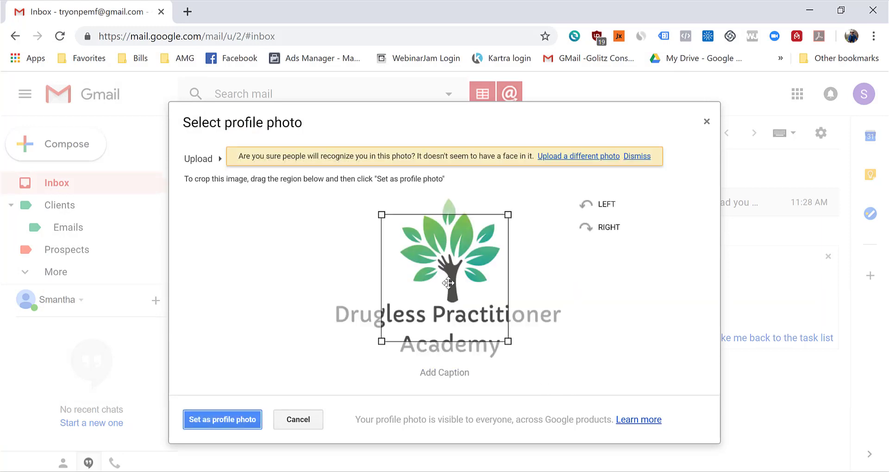
drag(448, 279, 451, 258)
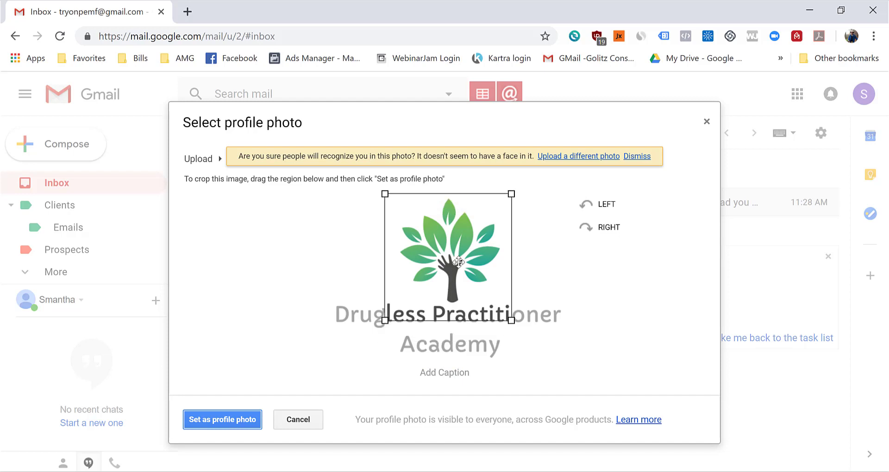
drag(513, 321, 496, 303)
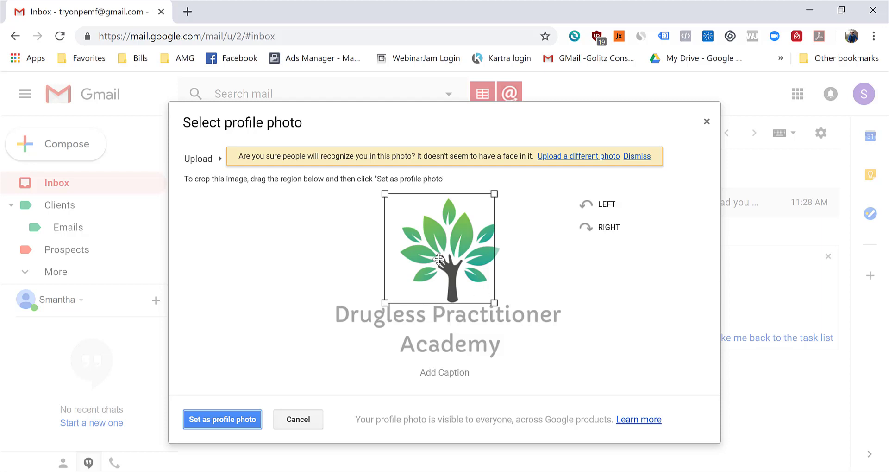
drag(439, 259, 452, 260)
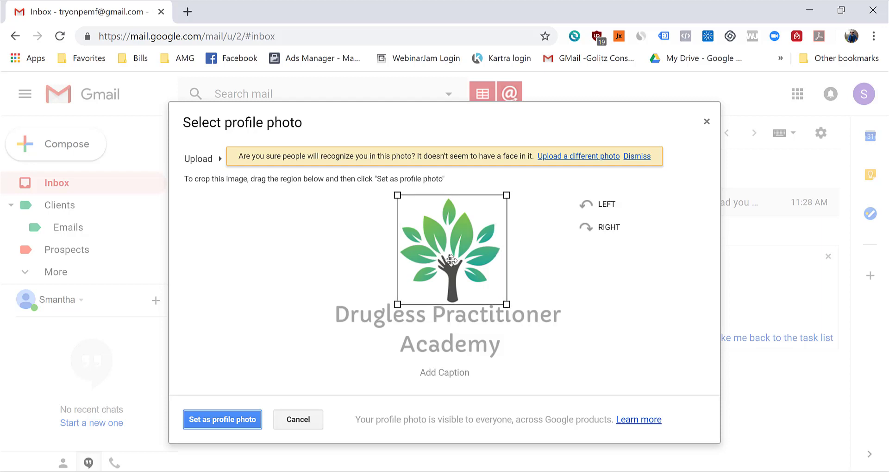
click(220, 420)
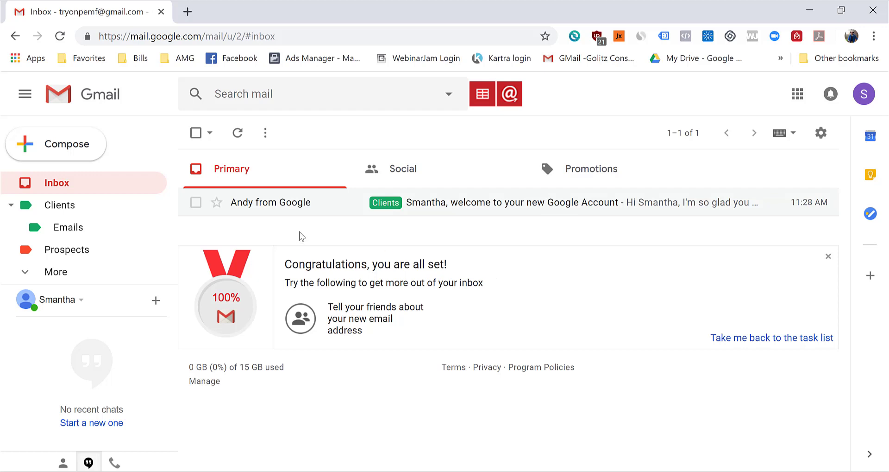
- Open Google Account from the avatar panel and go to its Personal info page
click(867, 104)
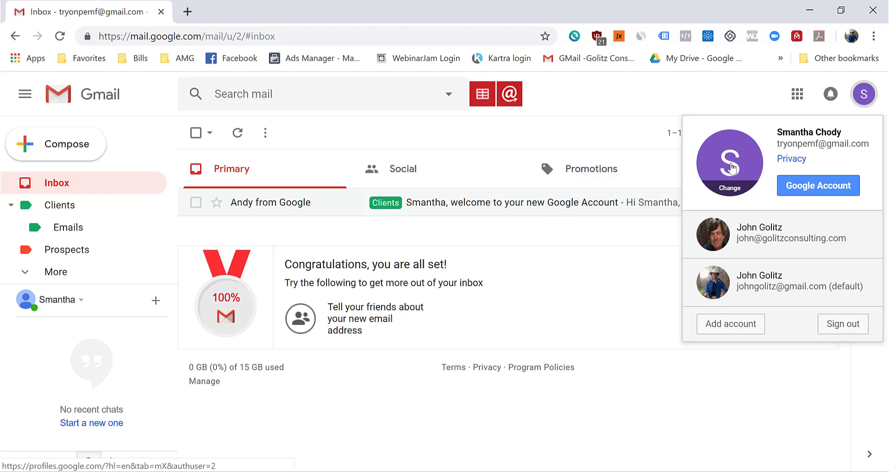
click(732, 168)
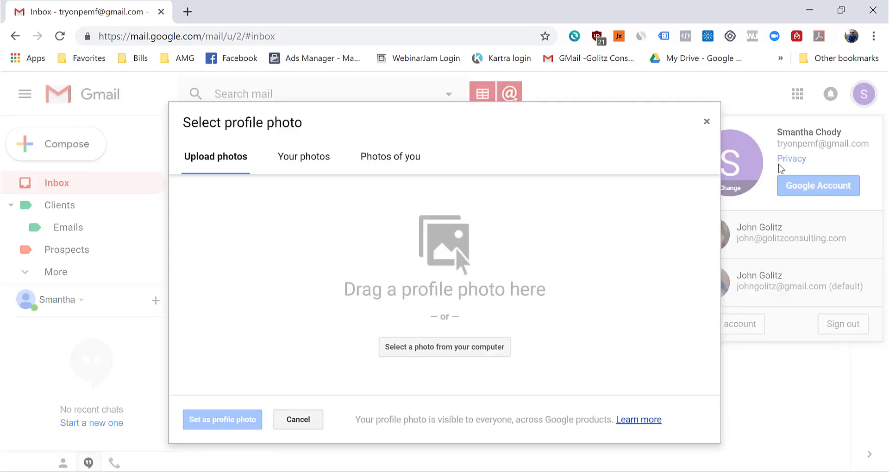
click(706, 122)
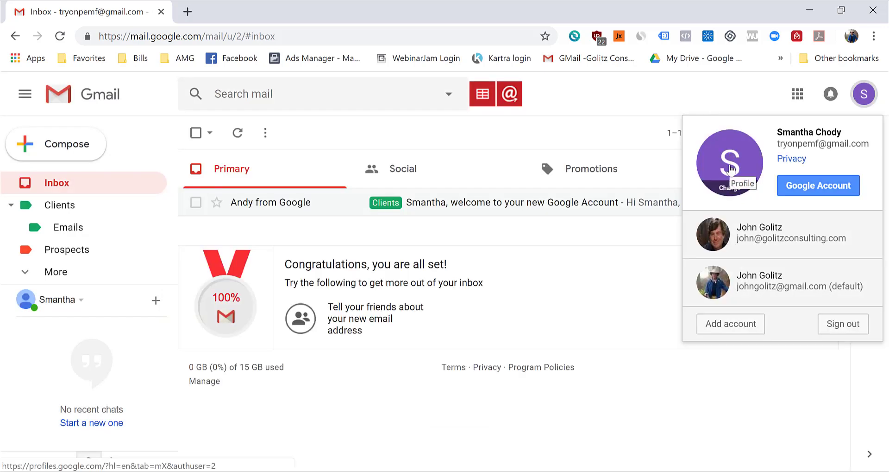
click(814, 186)
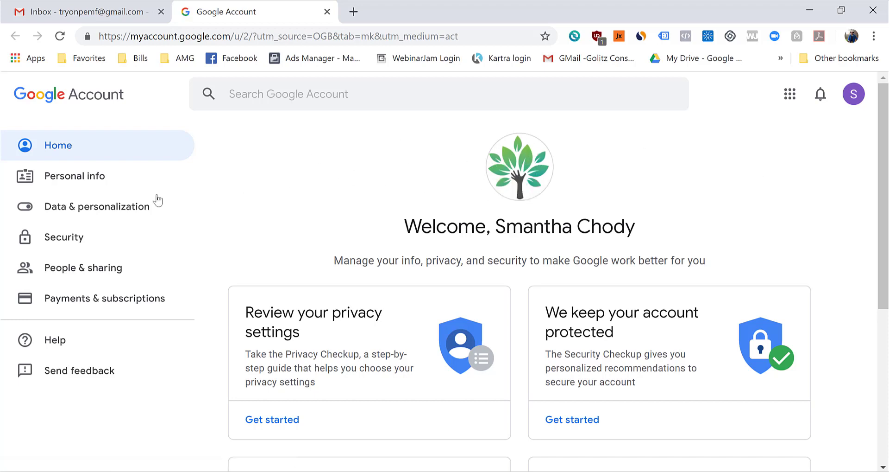
click(58, 178)
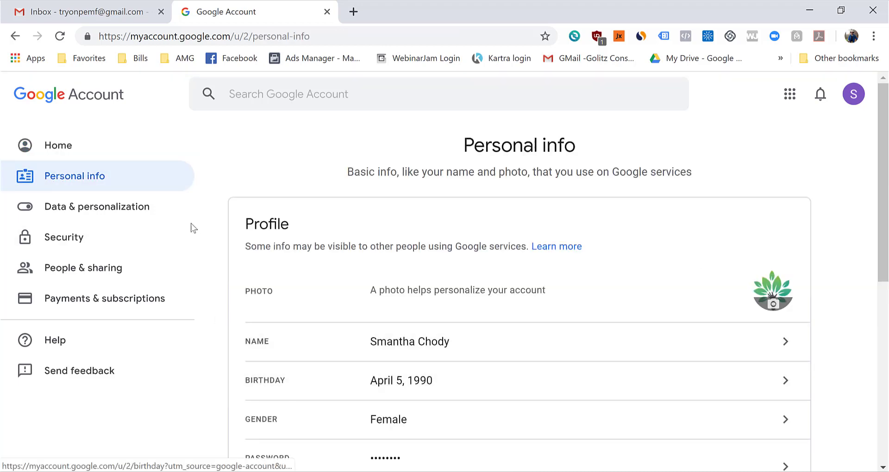
- Open Data & personalization and look over activity controls like Web & App Activity and Location History
click(100, 208)
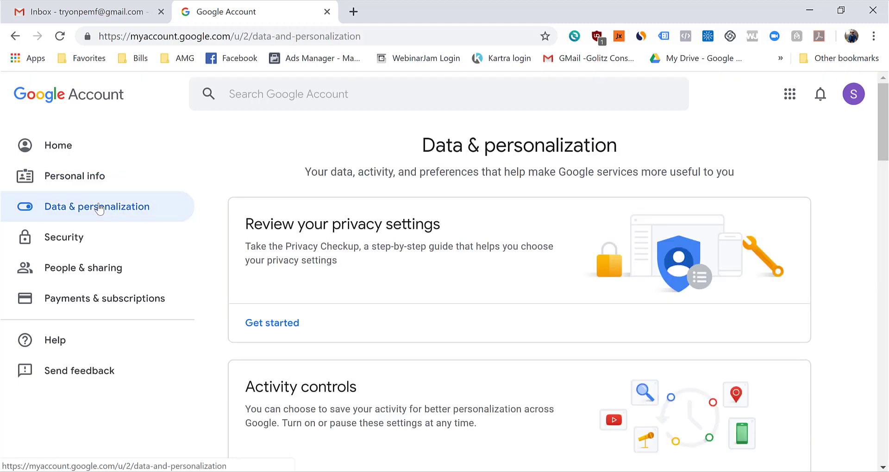
scroll(100, 209, down, 6)
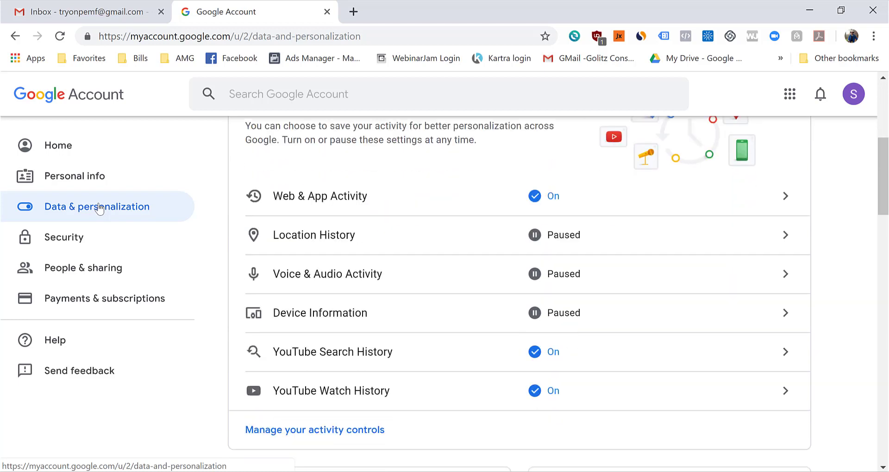
scroll(100, 208, down, 1)
scroll(100, 208, up, 1)
scroll(99, 209, up, 1)
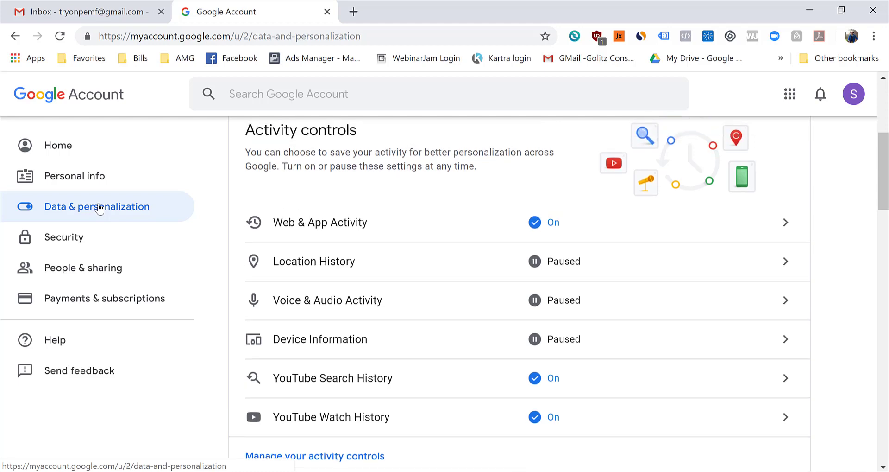
- Open Security and review Less secure app access (Off) and Signing in to other sites
click(61, 245)
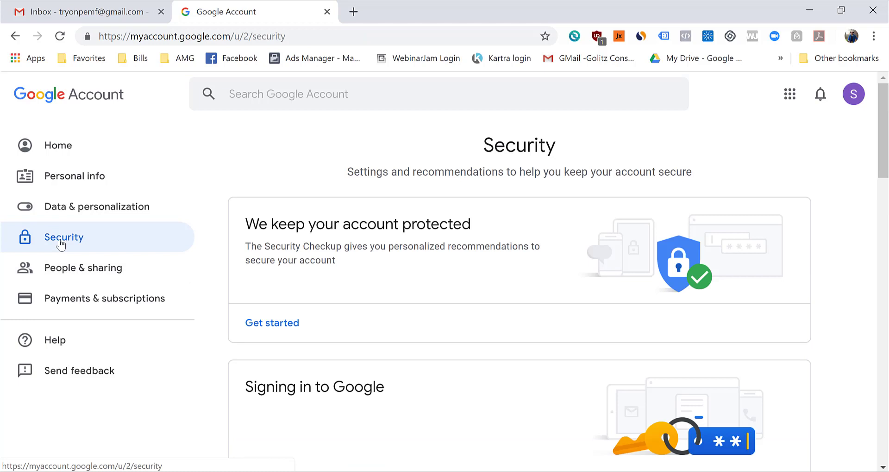
scroll(61, 244, down, 3)
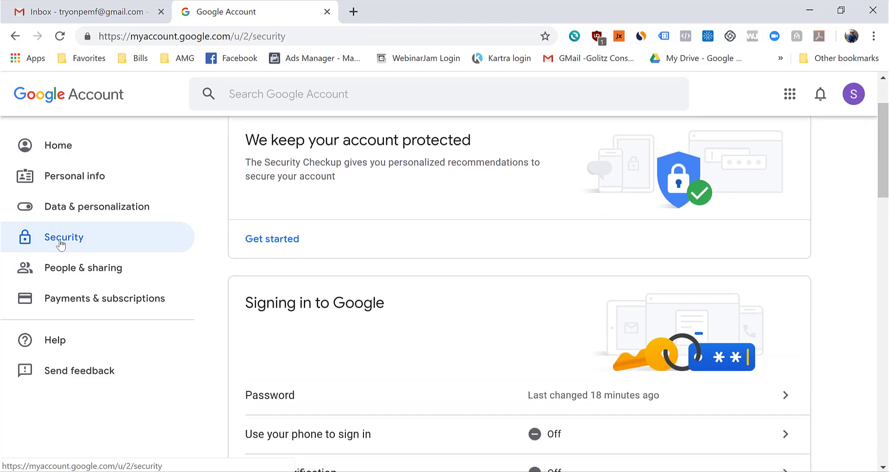
scroll(61, 244, down, 1)
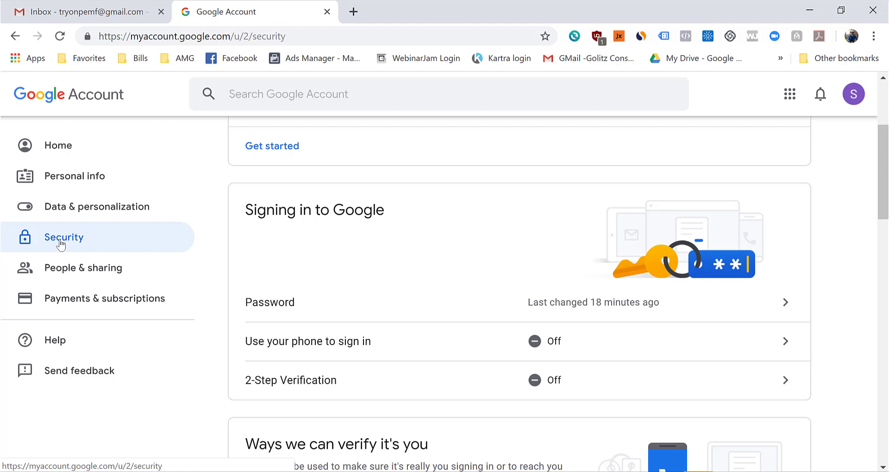
scroll(61, 245, down, 4)
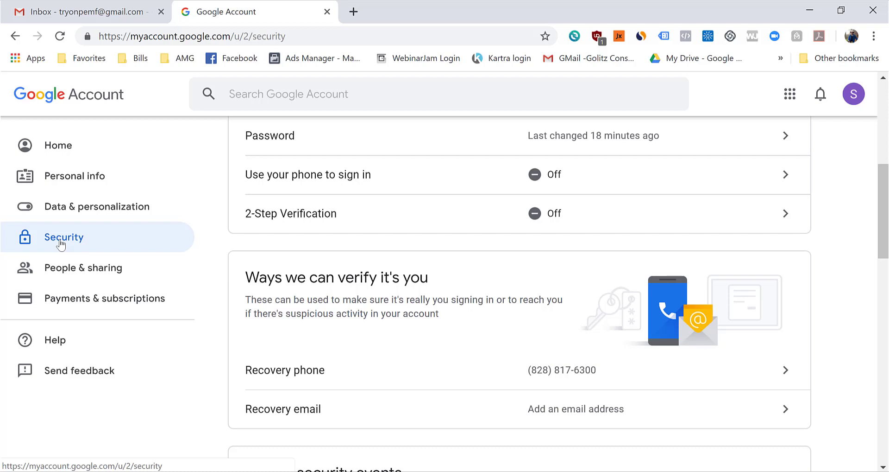
scroll(60, 244, down, 3)
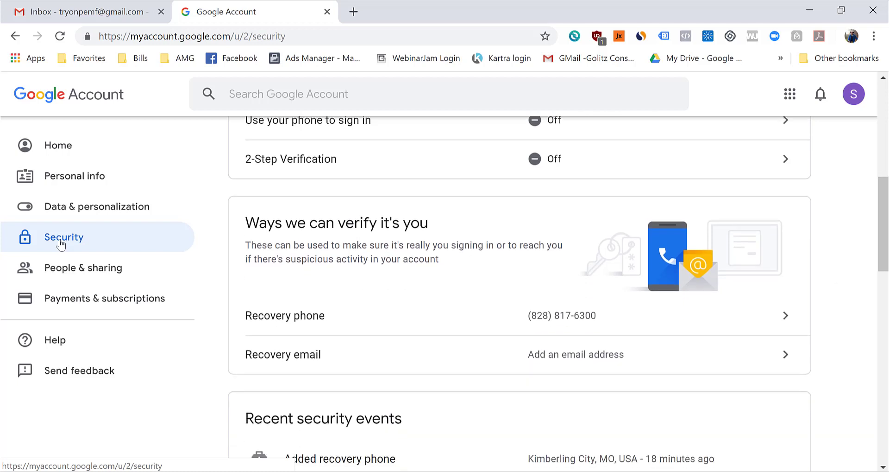
scroll(61, 244, down, 1)
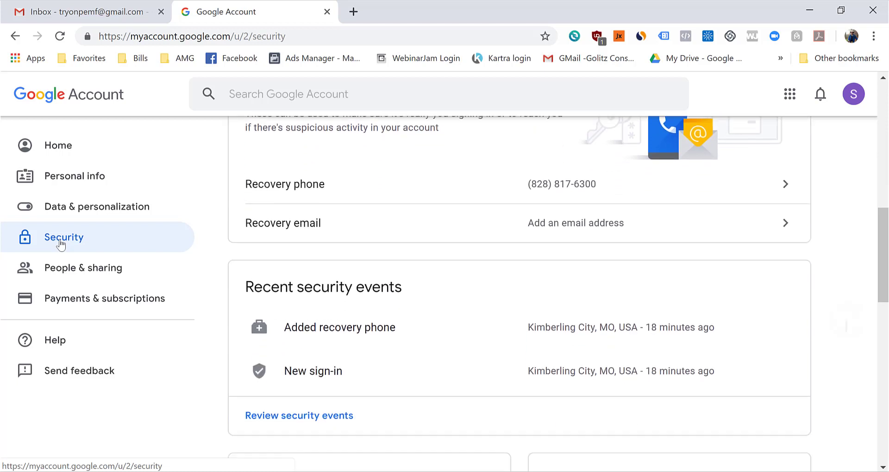
scroll(61, 244, down, 1)
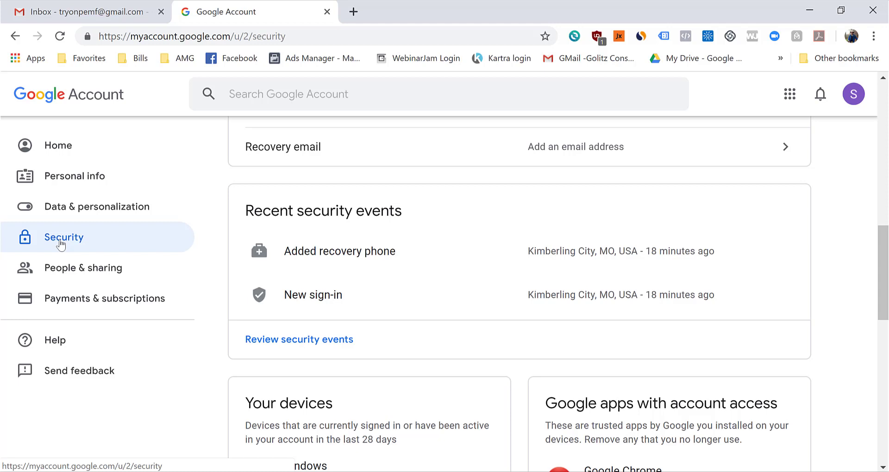
scroll(60, 244, down, 4)
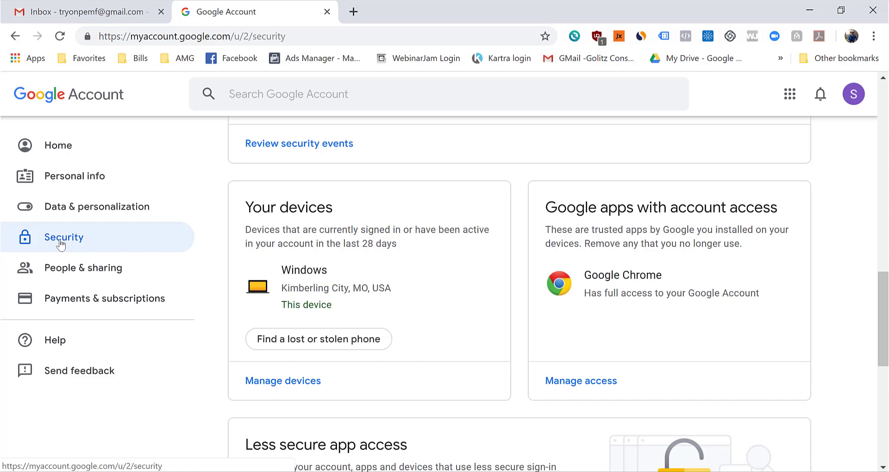
scroll(60, 244, down, 2)
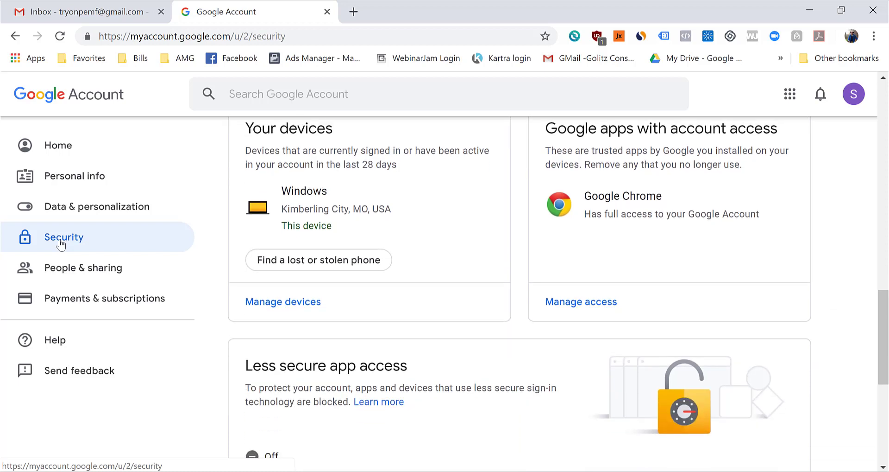
scroll(60, 244, down, 2)
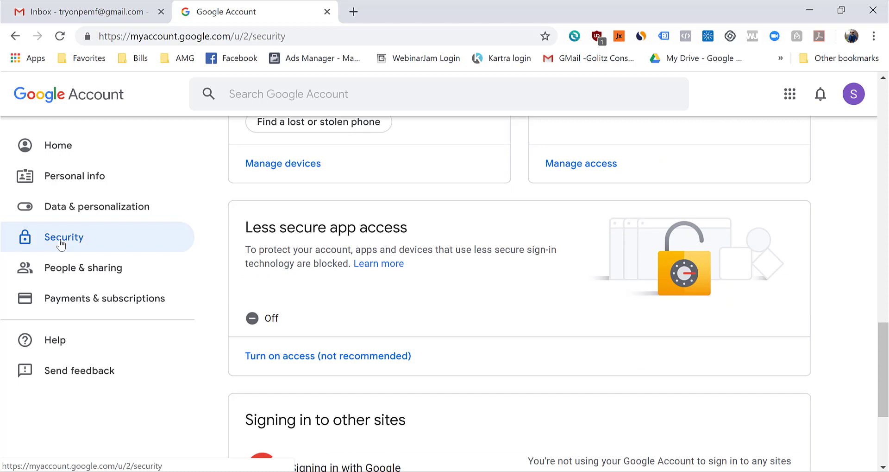
scroll(60, 244, down, 2)
scroll(60, 245, down, 2)
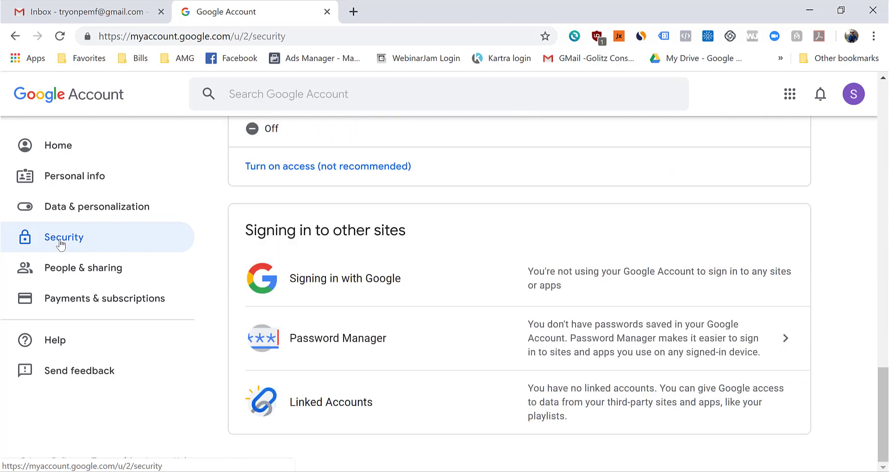
scroll(60, 245, up, 2)
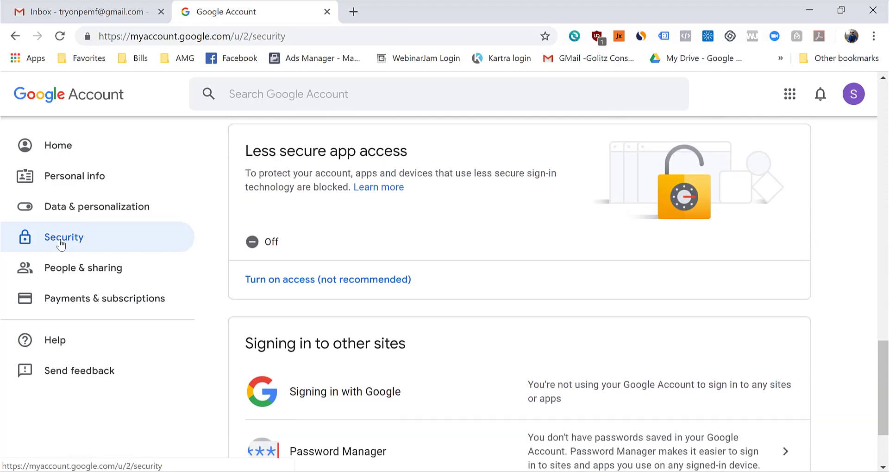
- Open People & sharing, check the empty Blocked list, and review Location sharing and ad recommendations
click(70, 272)
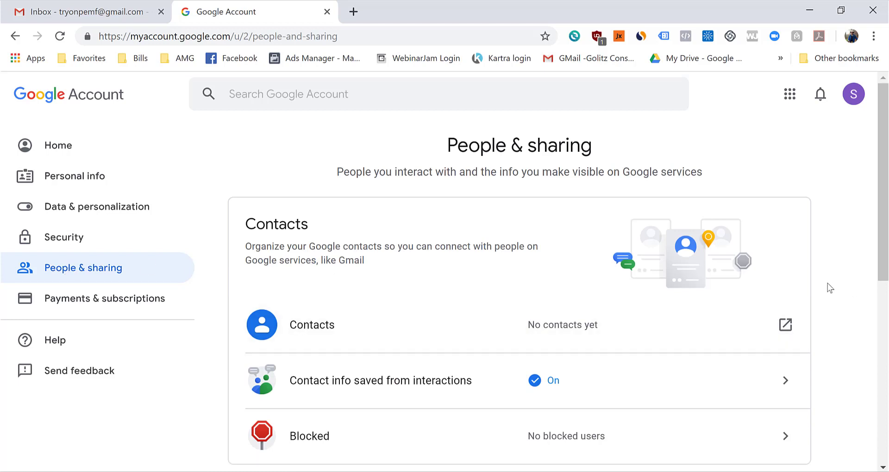
scroll(830, 288, down, 3)
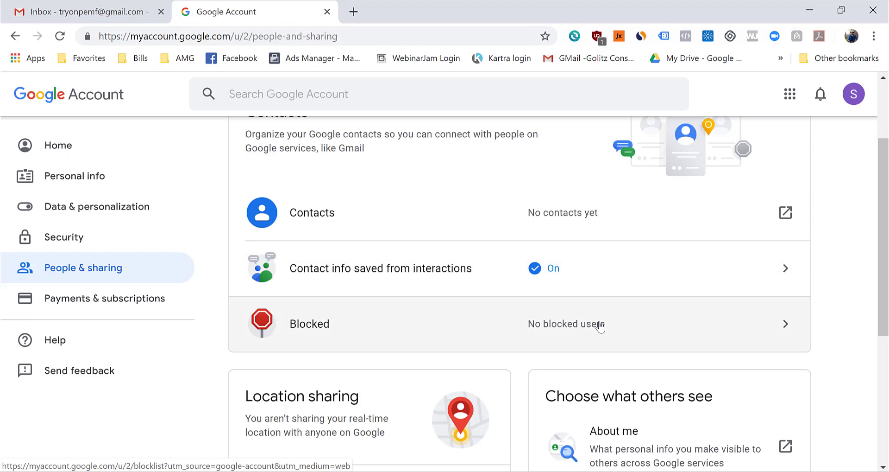
click(783, 329)
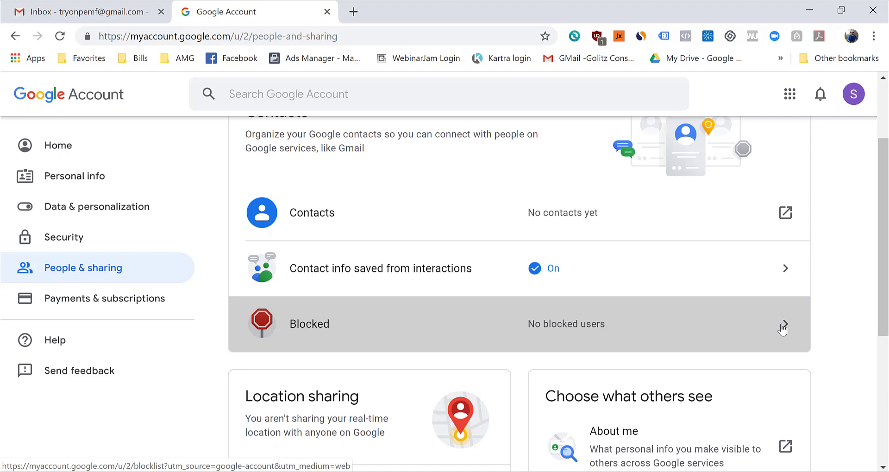
scroll(783, 329, down, 3)
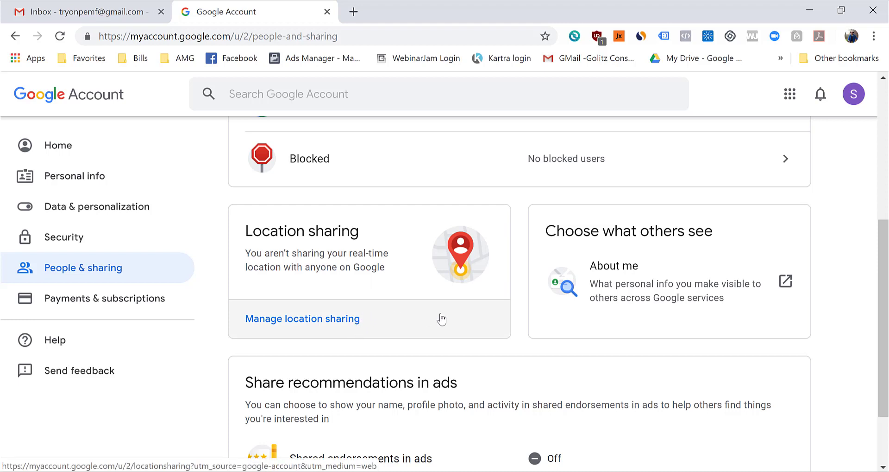
scroll(441, 319, down, 2)
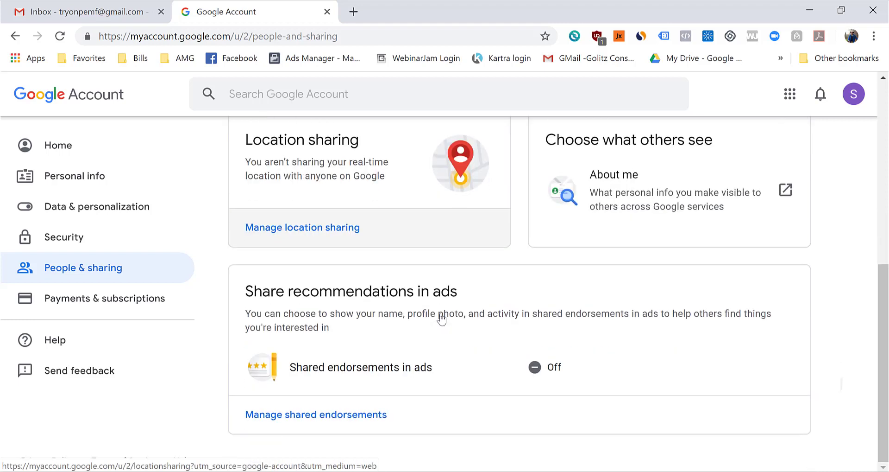
scroll(442, 319, up, 6)
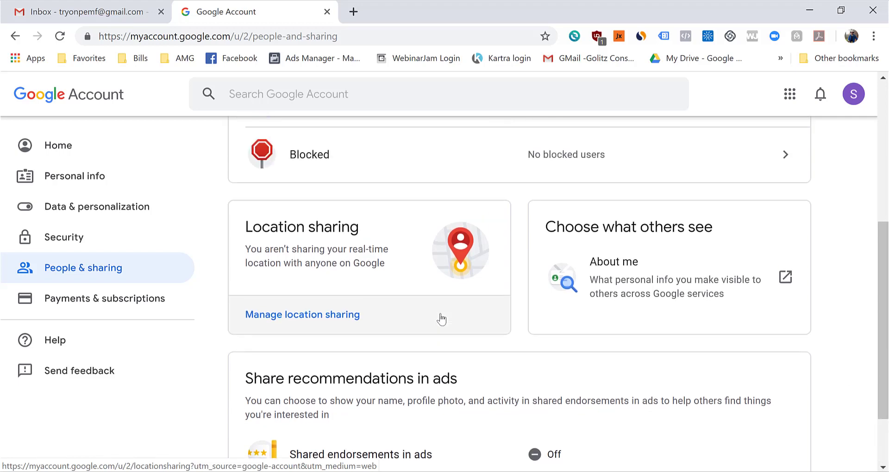
- Open Payments & subscriptions and look over payment methods, purchases, subscriptions and reservations
click(63, 301)
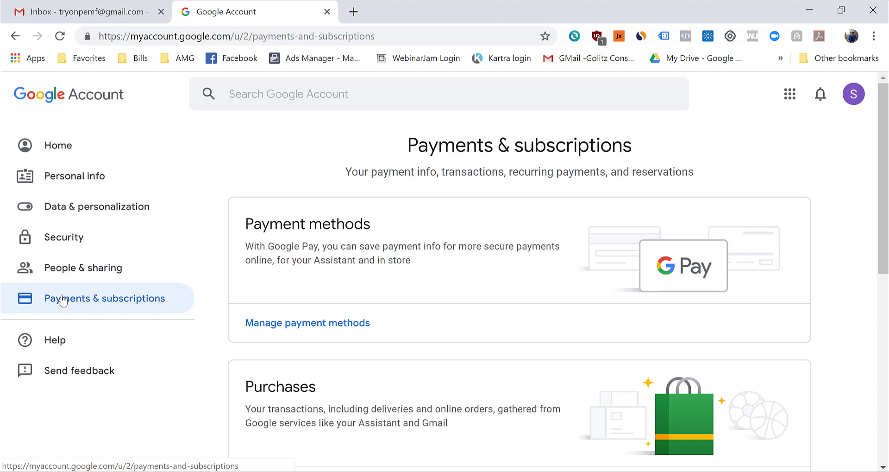
scroll(64, 300, down, 3)
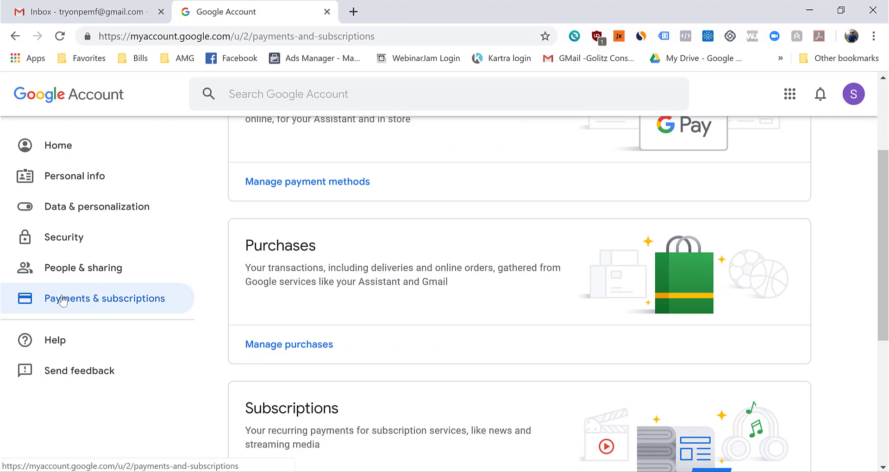
scroll(63, 300, down, 2)
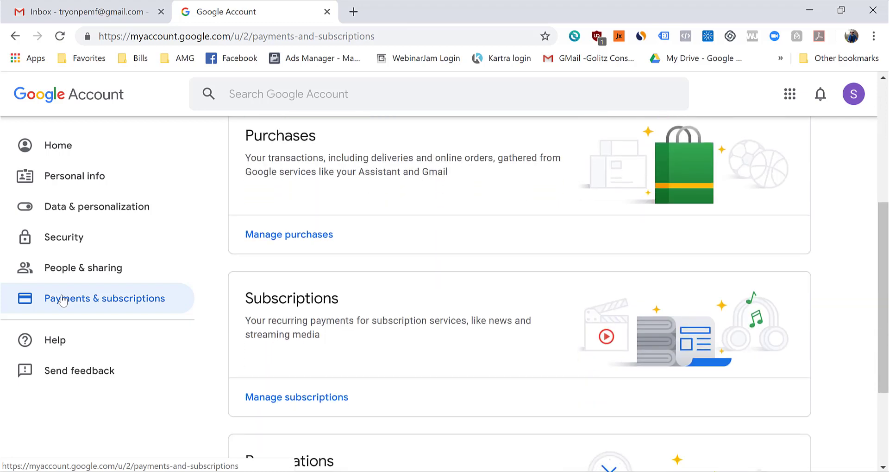
scroll(64, 300, down, 3)
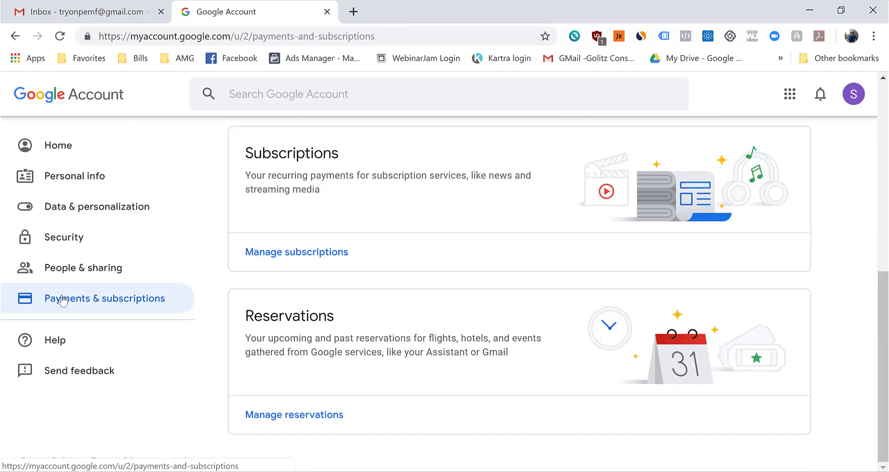
scroll(64, 300, up, 6)
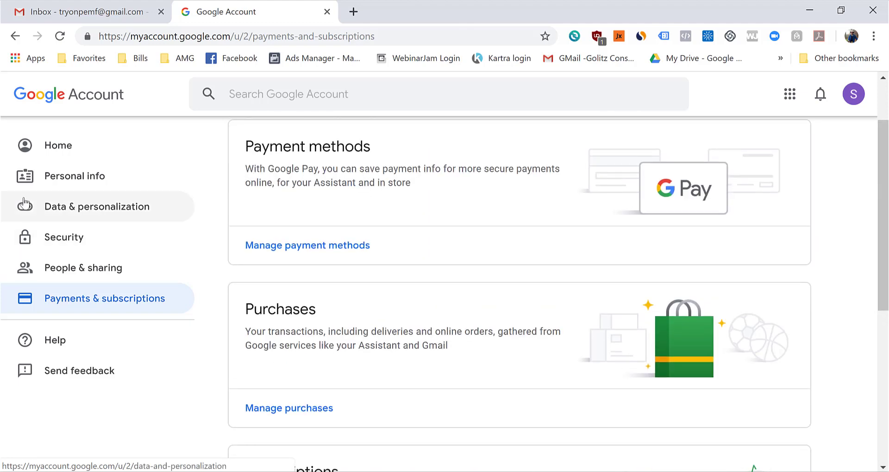
- Go to Google Pay's payment methods, start adding a card, then dismiss the card form unsaved
click(306, 246)
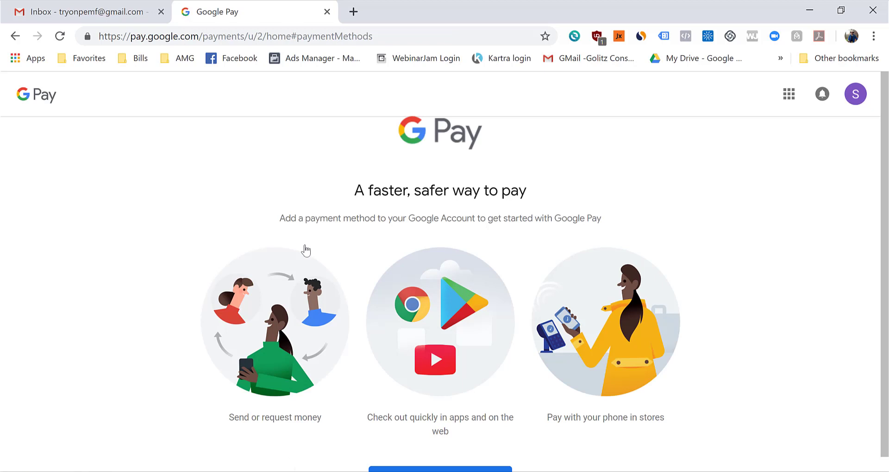
scroll(306, 250, down, 1)
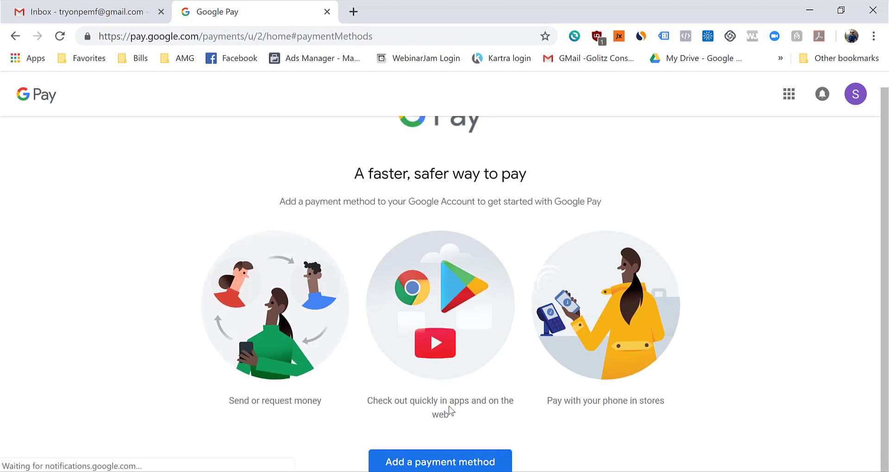
click(435, 464)
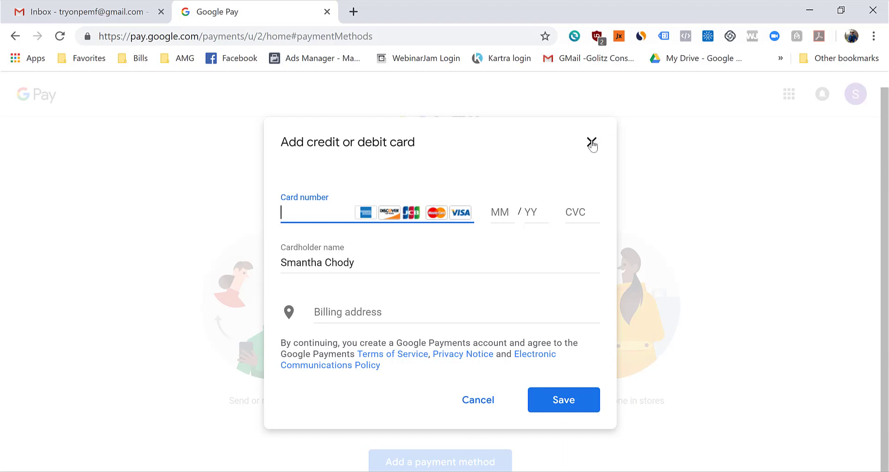
click(592, 143)
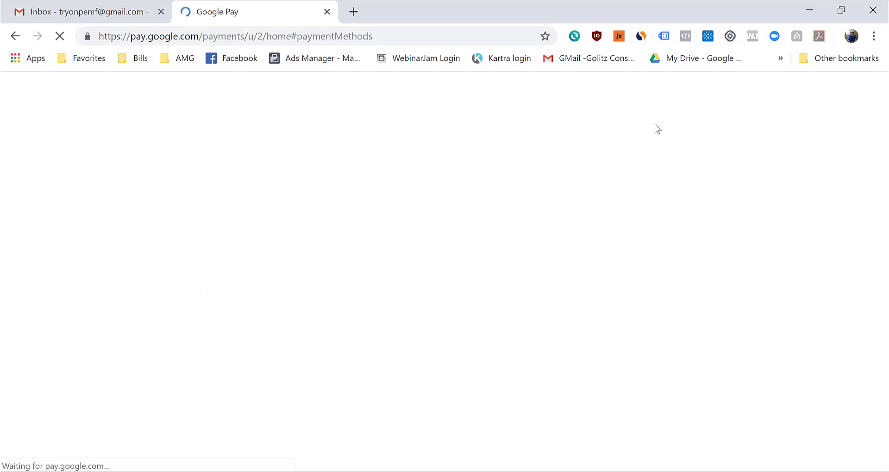
- Close the Google Pay tab and start a new empty email from the Gmail inbox
click(327, 12)
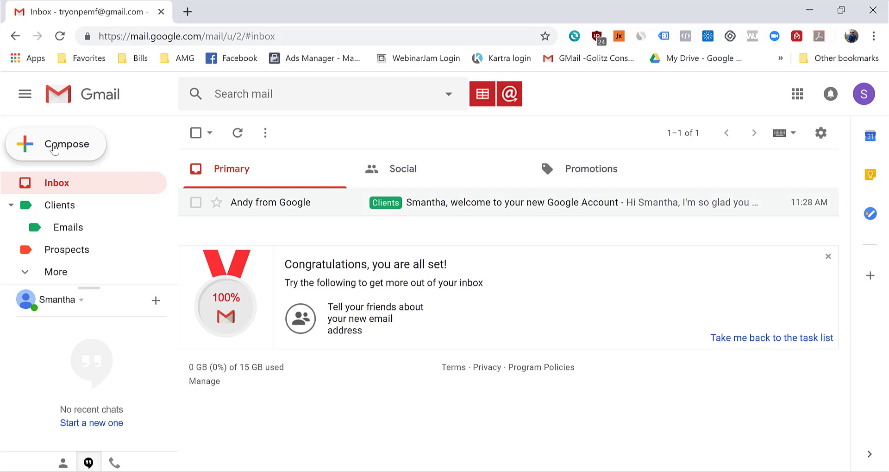
click(54, 148)
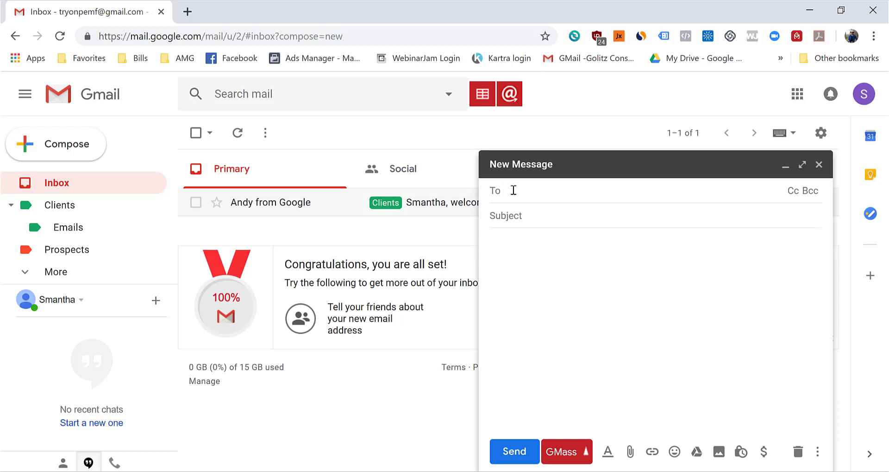
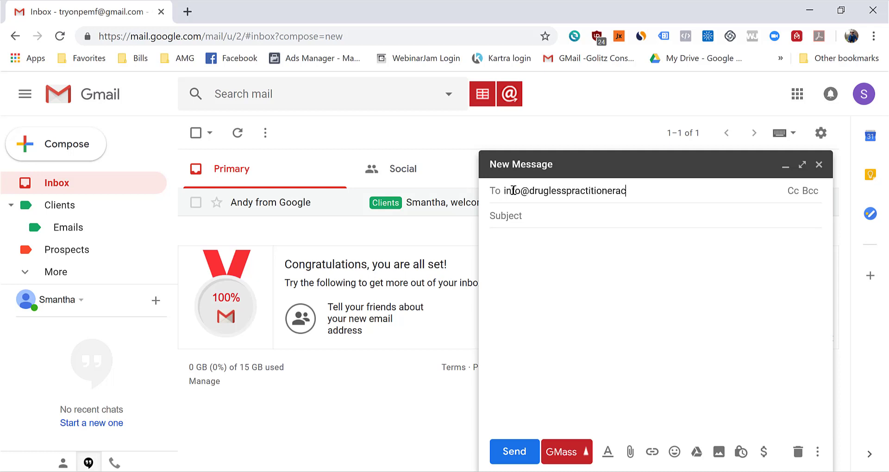
- Address the draft to the external recipient's e-mail address and add a personal Gmail test subject
click(508, 210)
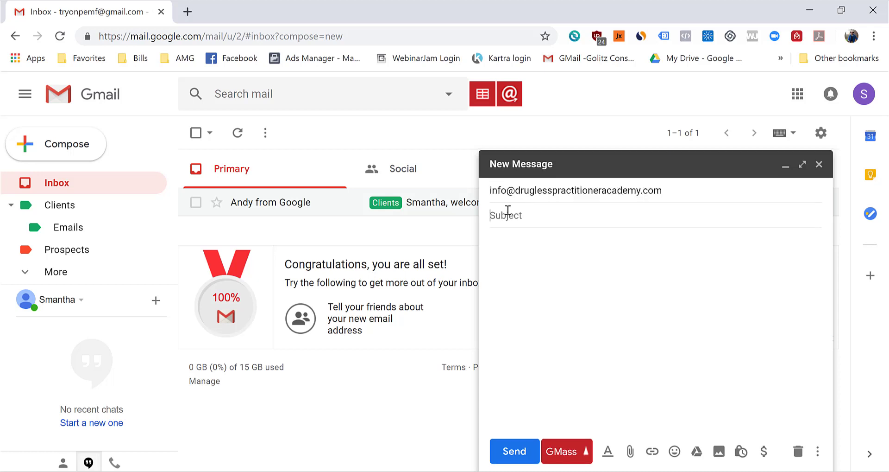
text(Samantha's Gmail test)
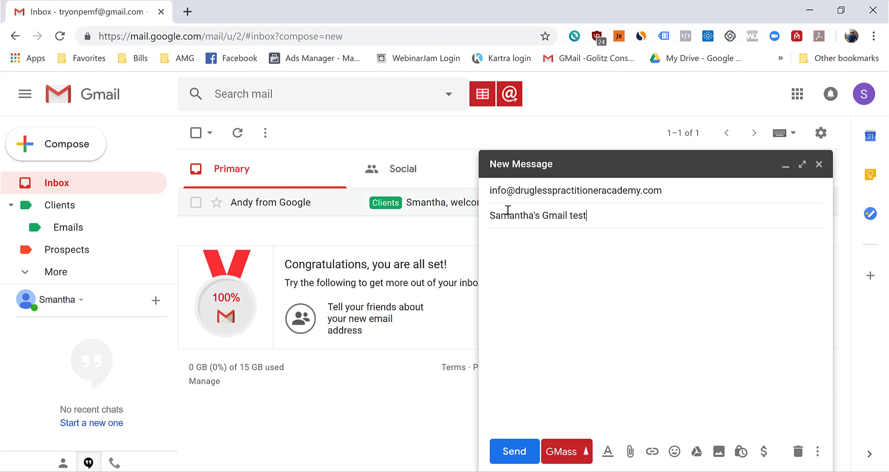
- Write the body 'Yeah! Is this working?' and dismiss the Smart Compose tip
click(502, 259)
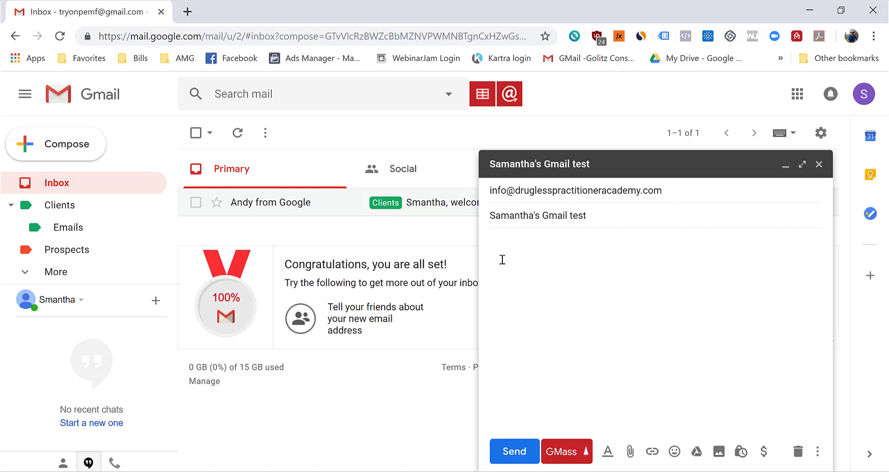
text(Yeah! Is this working)
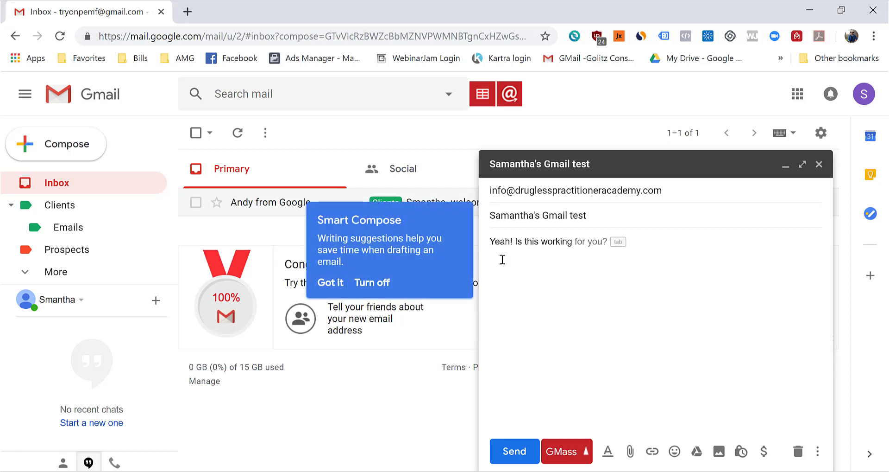
text(?)
click(328, 283)
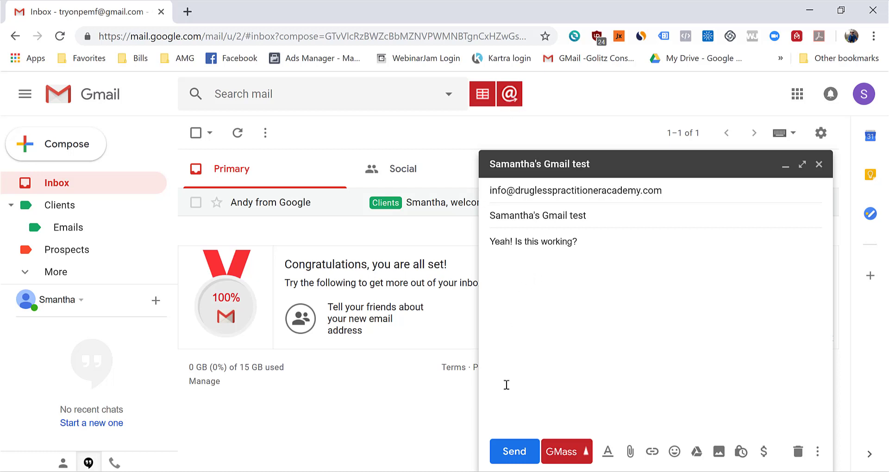
- Send the 'Yeah! Is this working?' test email
click(510, 451)
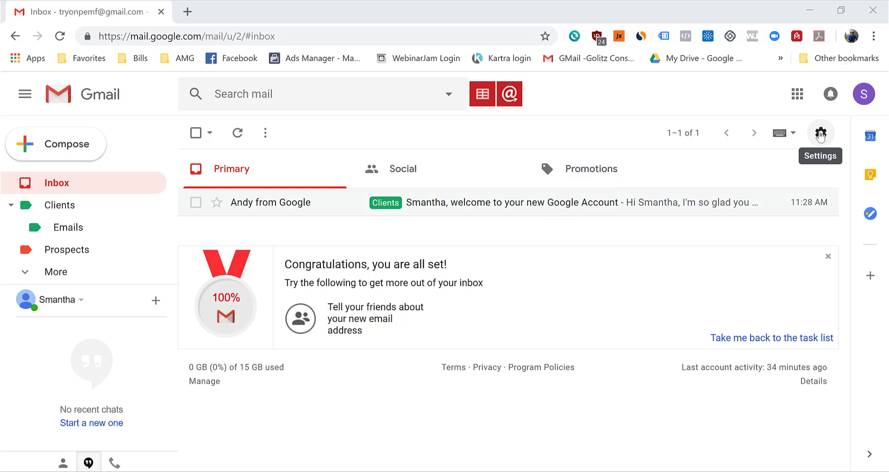
- Go to Gmail's full Settings page from the gear menu and show the Labels tab
click(820, 134)
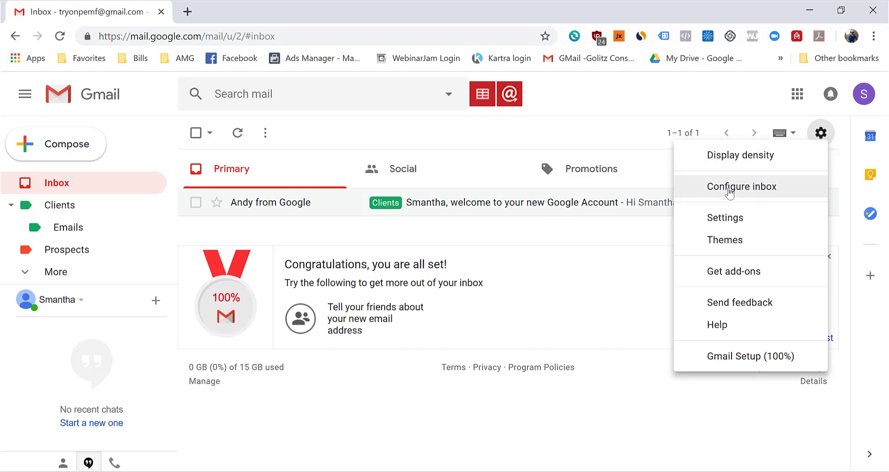
click(720, 222)
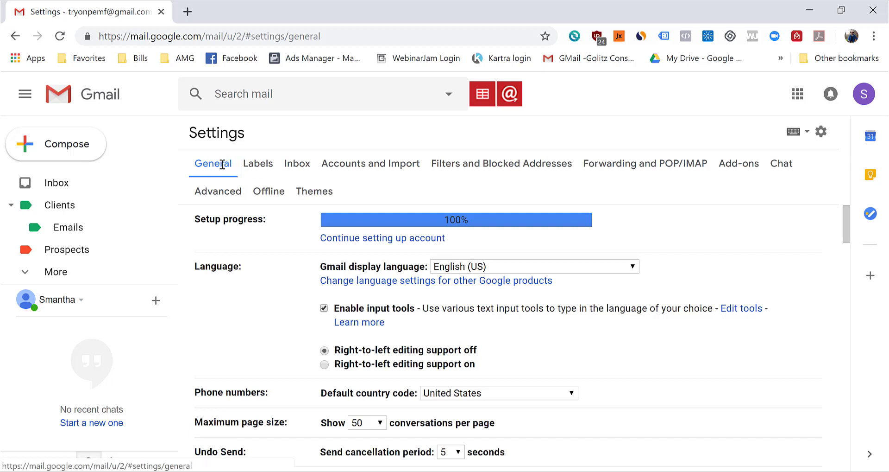
click(261, 166)
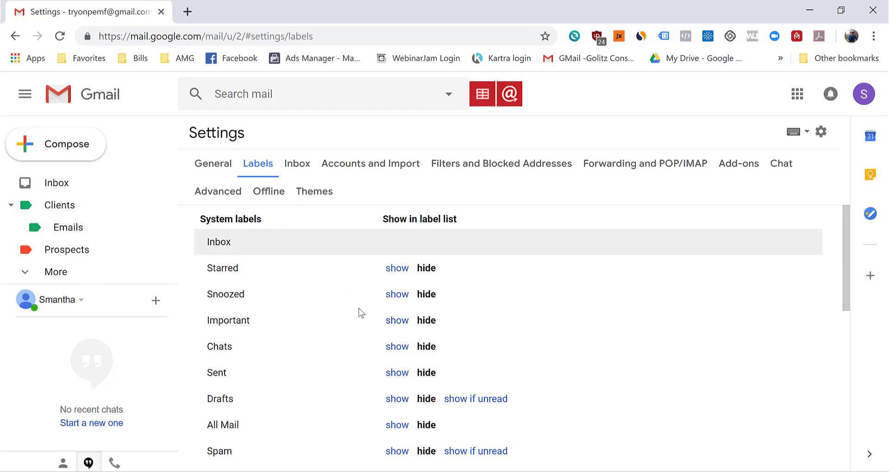
- Disable the Social and Promotions inbox categories, then move to the Accounts and Import settings
click(299, 164)
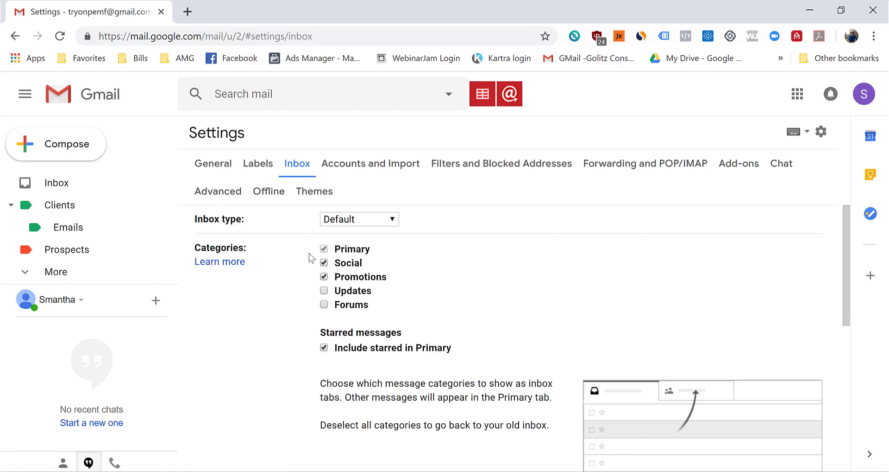
mouse_move(323, 277)
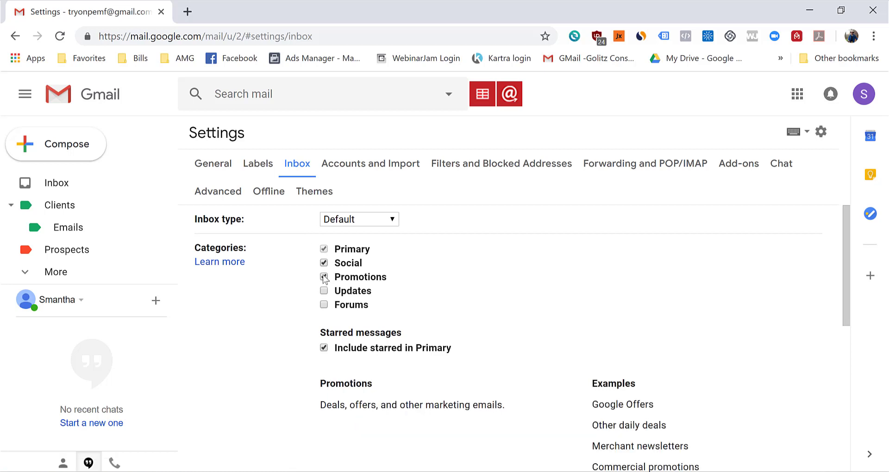
click(324, 262)
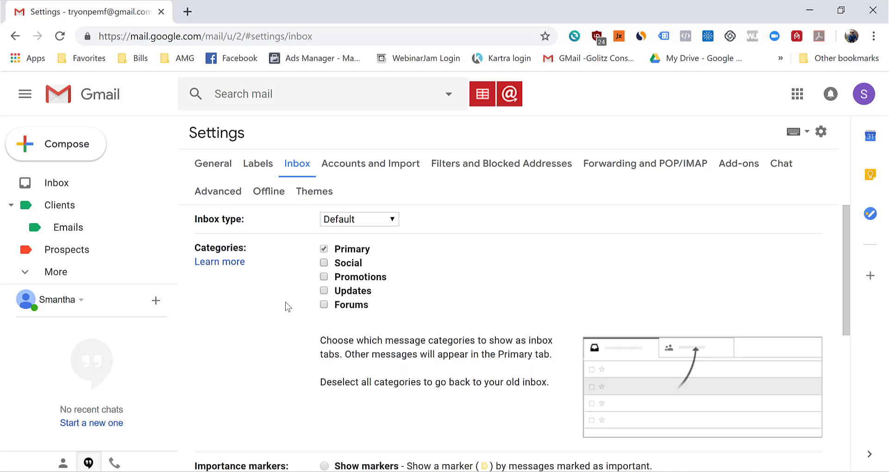
mouse_move(325, 252)
click(373, 171)
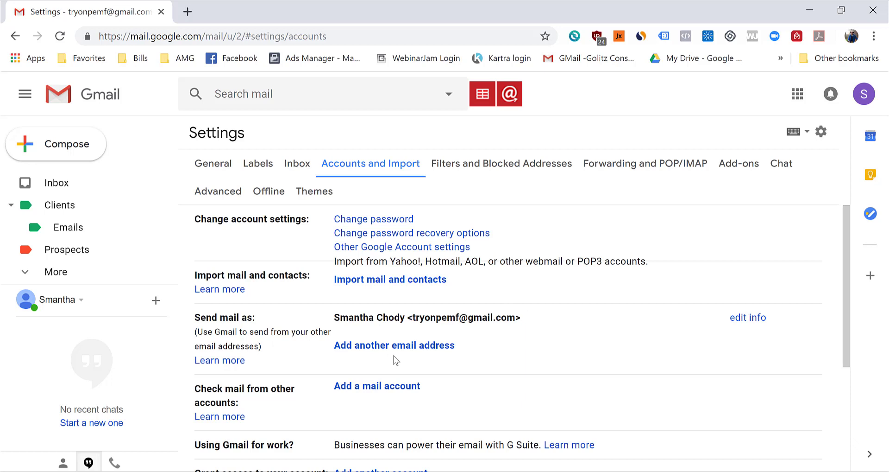
scroll(396, 360, down, 3)
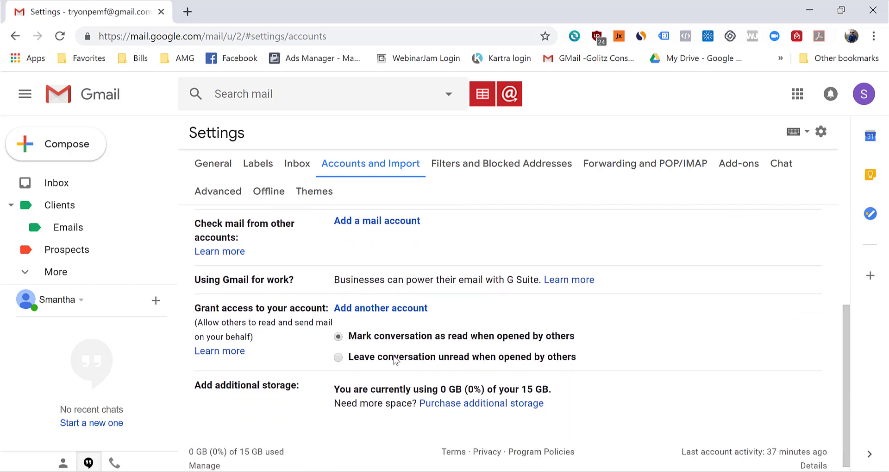
scroll(396, 360, down, 1)
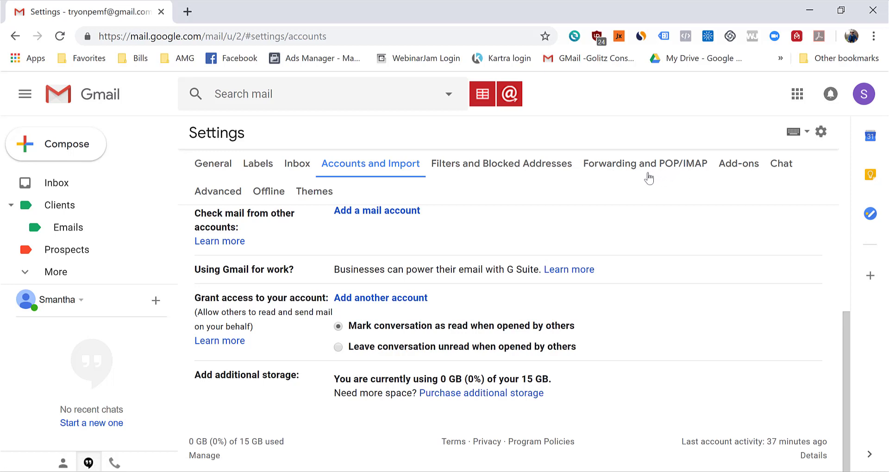
click(208, 165)
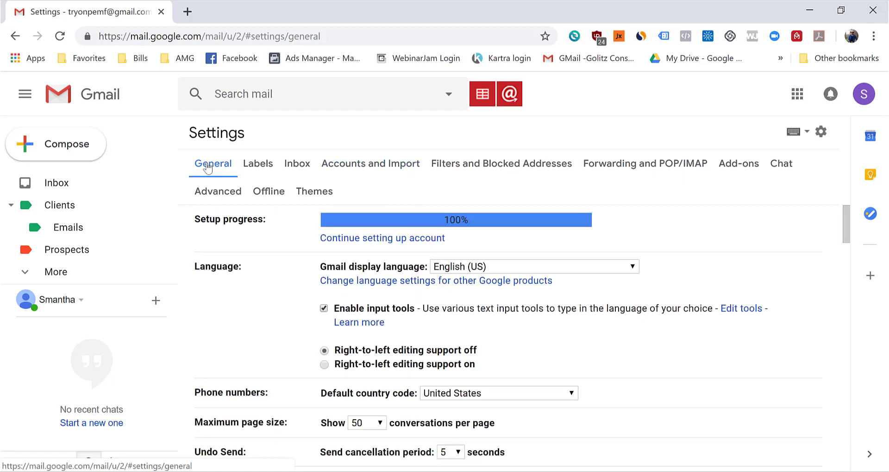
- Change Maximum page size to 100 conversations per page on the General tab
scroll(208, 168, down, 4)
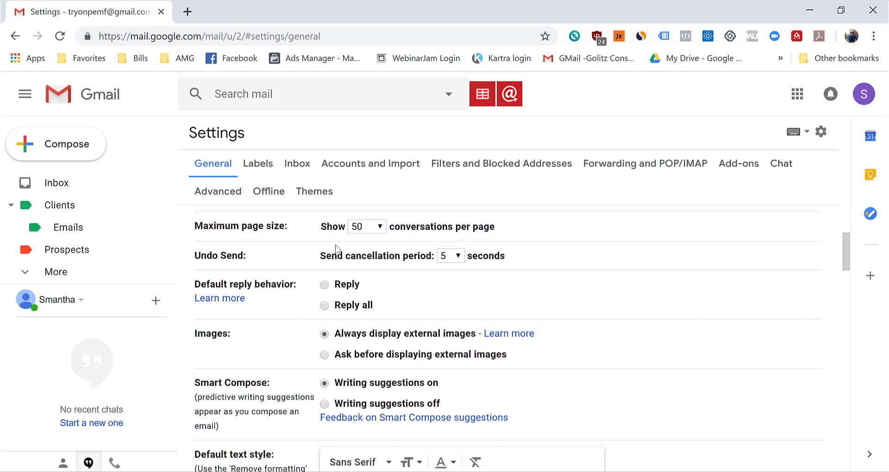
click(380, 227)
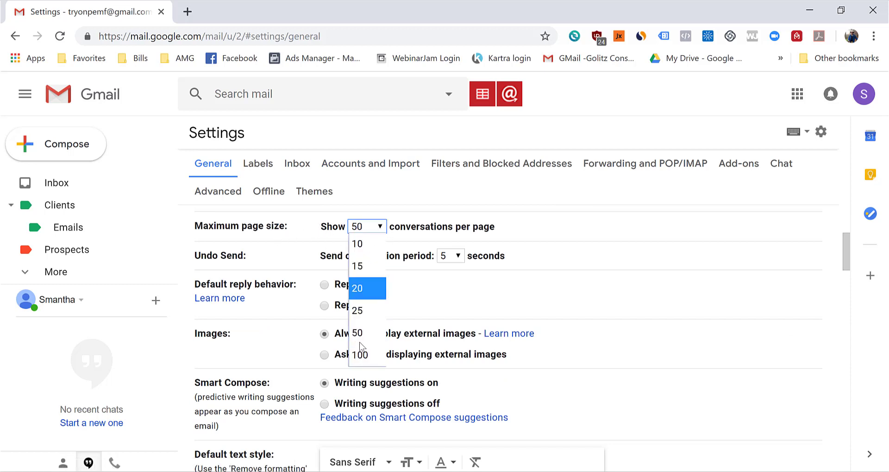
click(364, 355)
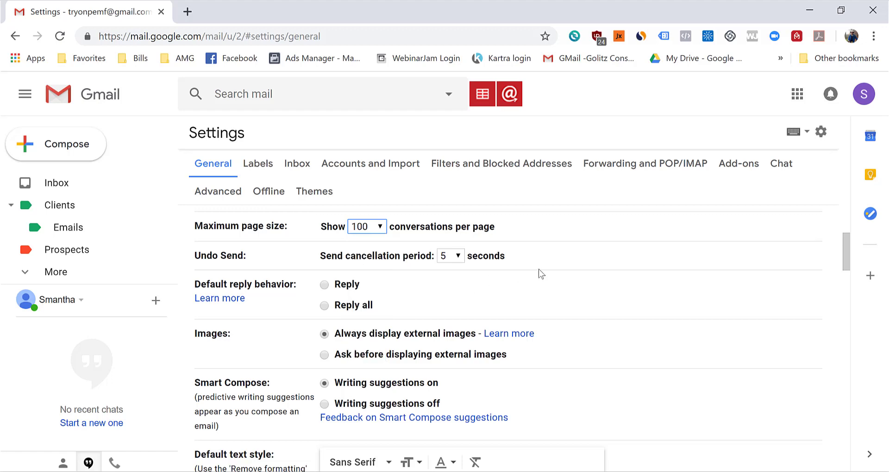
scroll(591, 234, down, 2)
scroll(546, 291, up, 1)
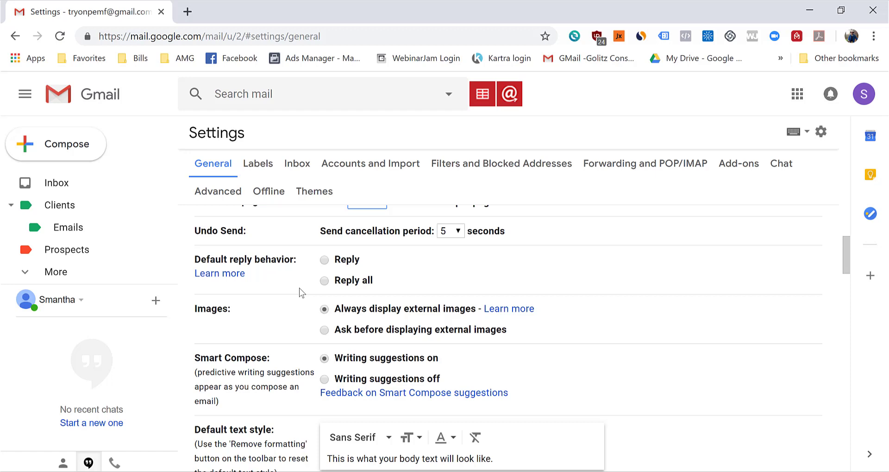
scroll(301, 292, down, 2)
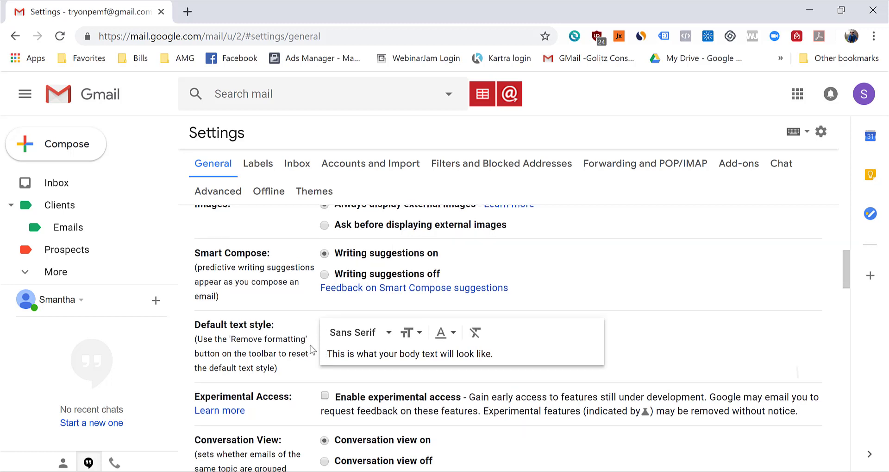
scroll(312, 349, down, 2)
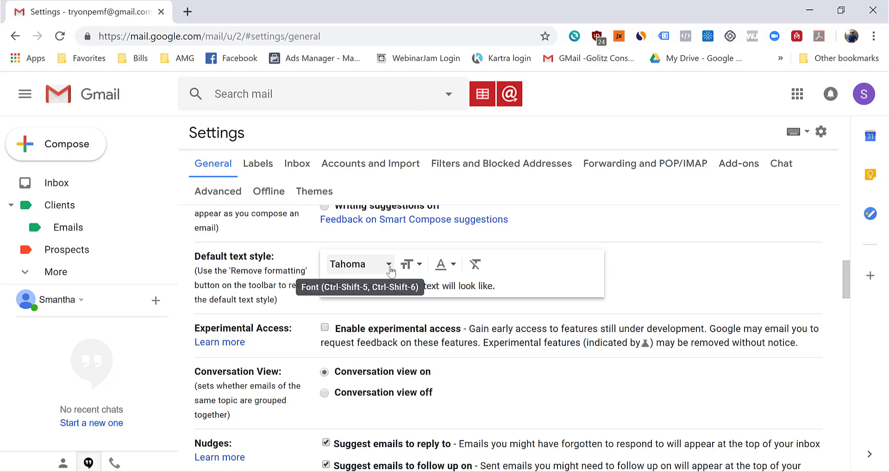
- Set the default text style to Comic Sans MS, dark blue, Large size
click(389, 265)
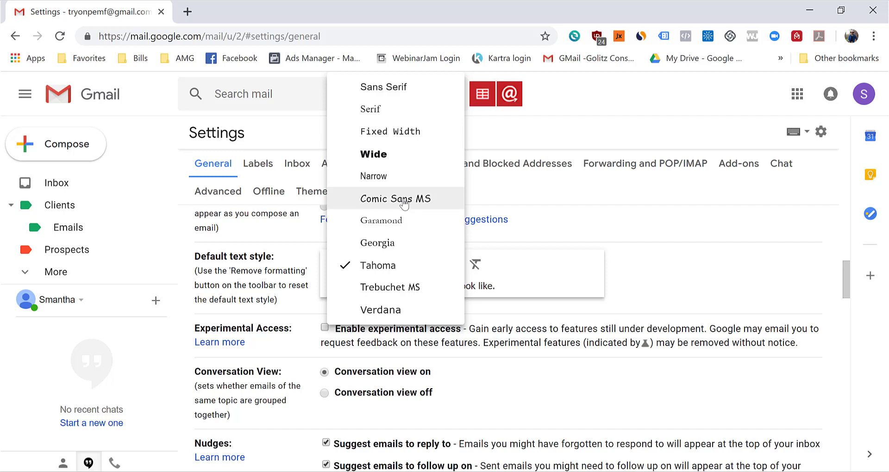
click(404, 200)
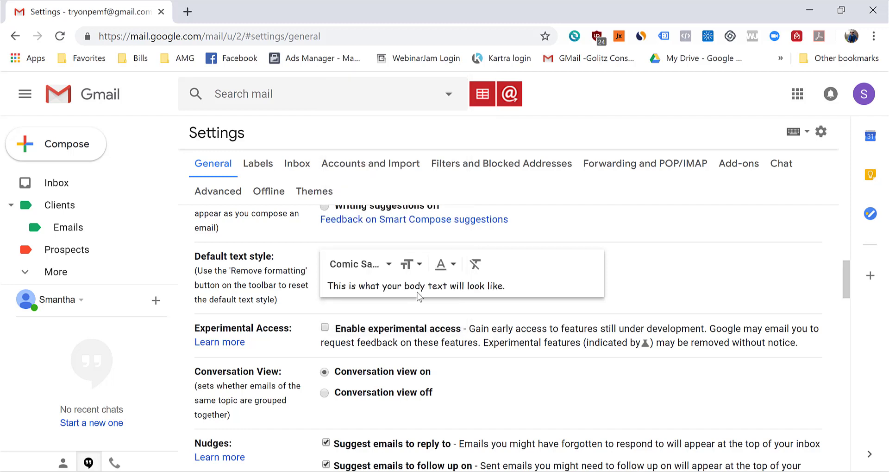
click(454, 265)
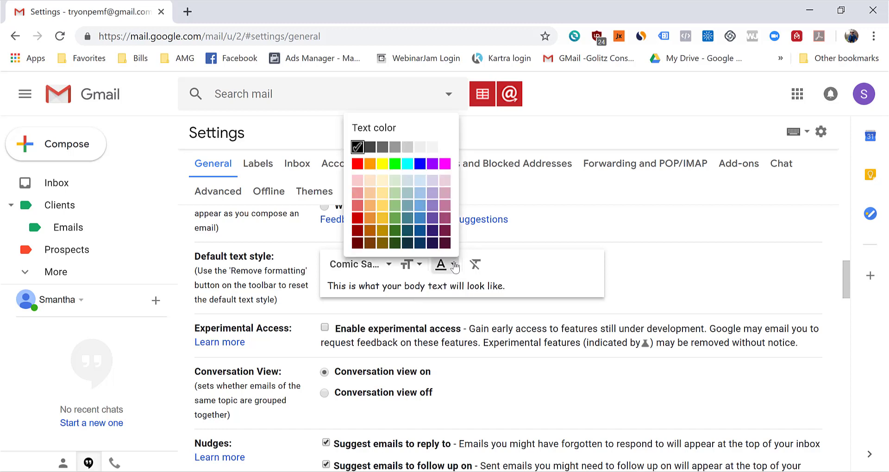
click(421, 231)
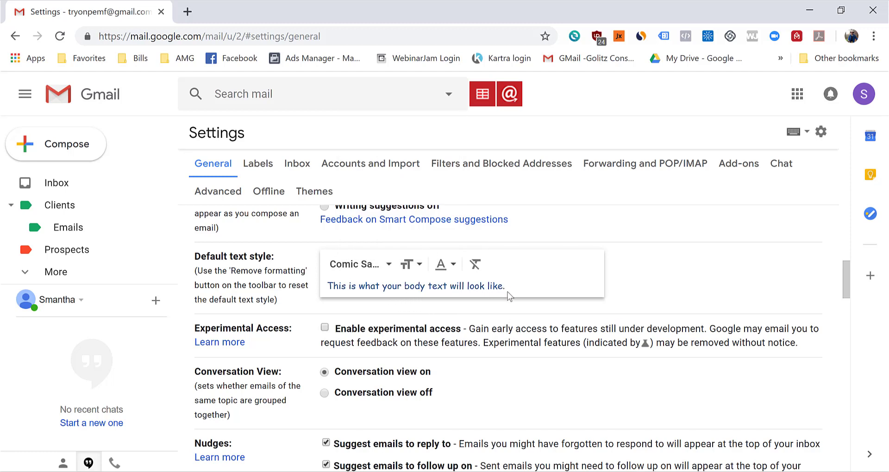
click(419, 266)
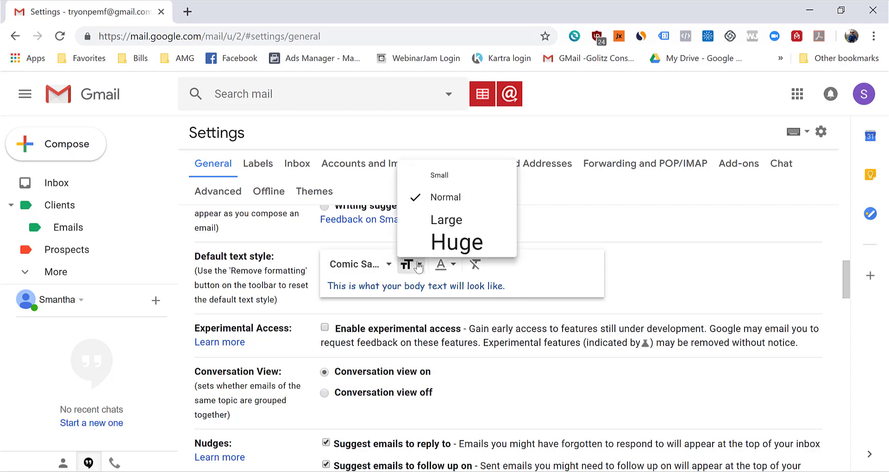
click(429, 220)
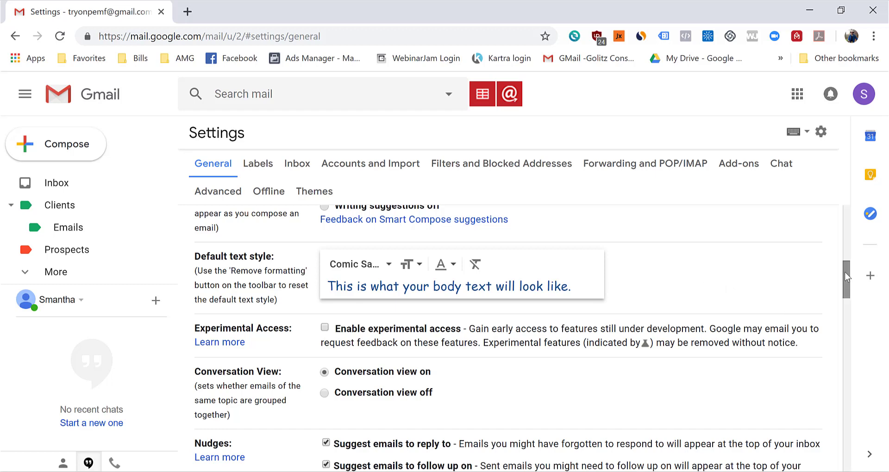
drag(845, 271, 844, 299)
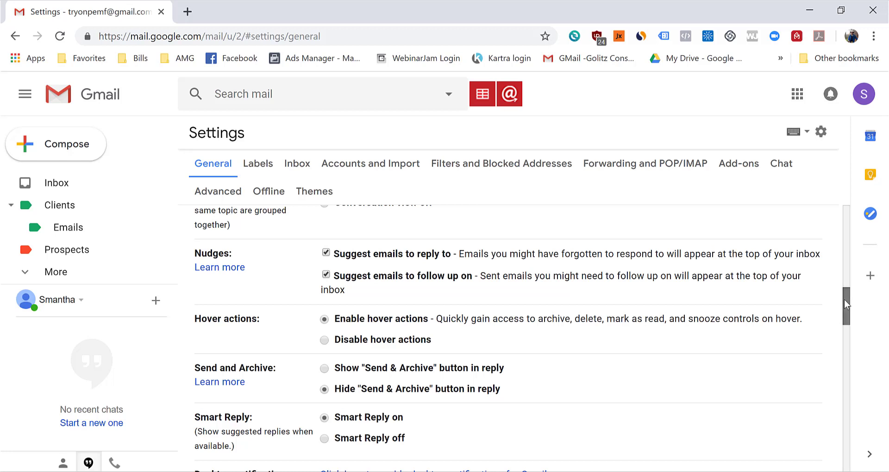
drag(844, 299, 845, 314)
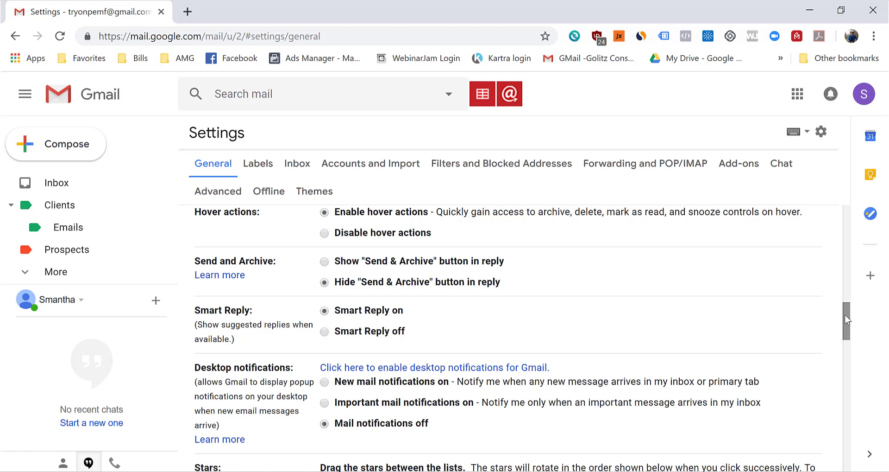
drag(845, 315, 846, 332)
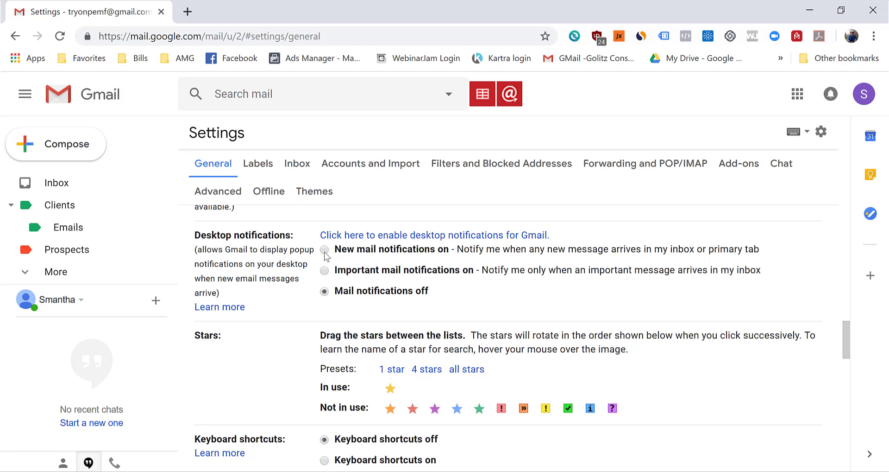
- Set desktop notifications to 'New mail notifications on' and scroll toward My picture
click(324, 251)
scroll(297, 374, down, 3)
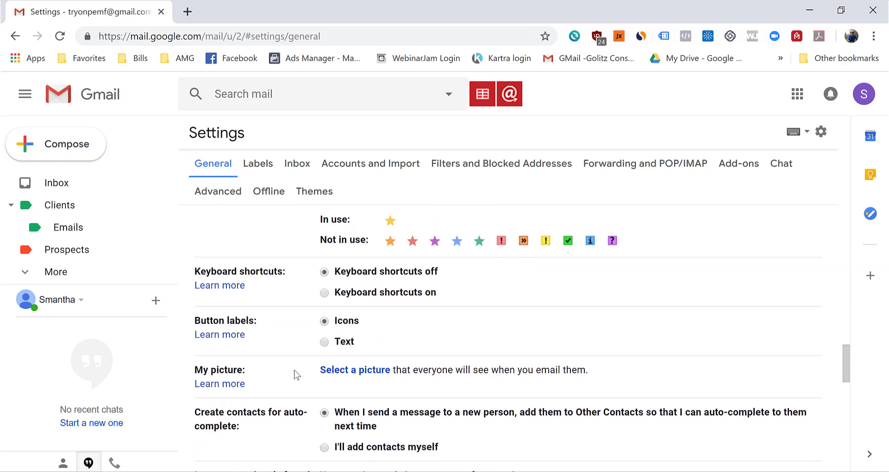
scroll(294, 369, down, 1)
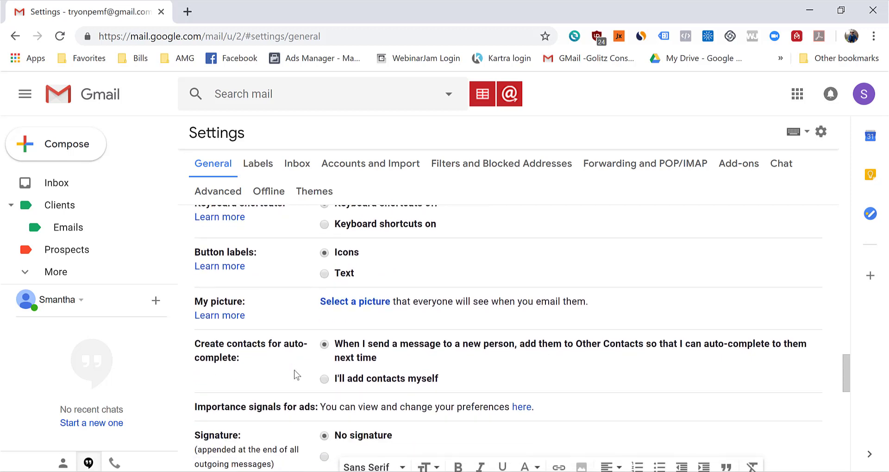
scroll(295, 373, up, 1)
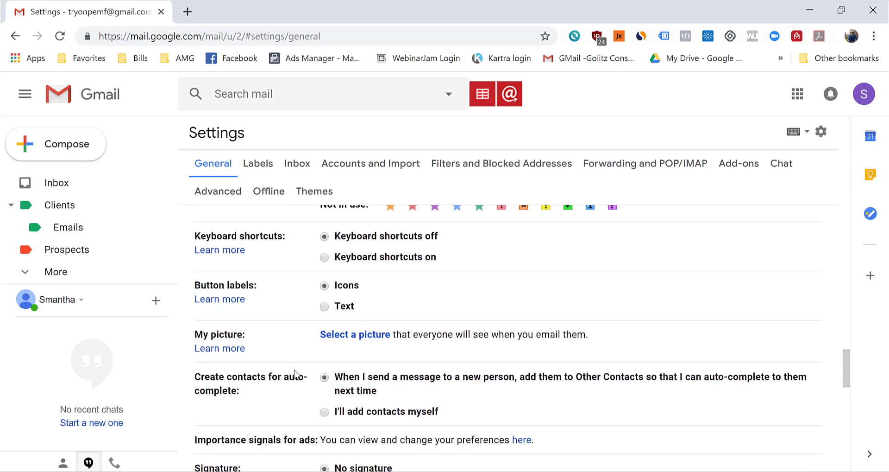
scroll(294, 370, down, 1)
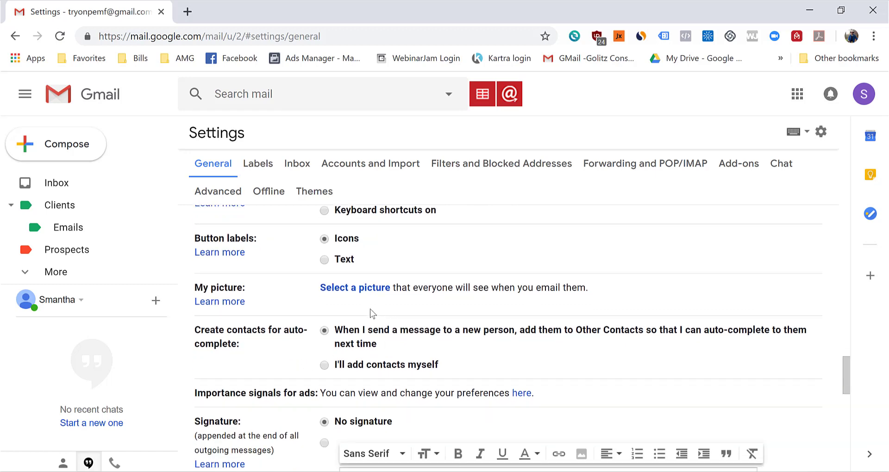
- Upload 'DPA Green Tree Logo - No Tag line' as the profile picture, cropped to the tree
click(344, 289)
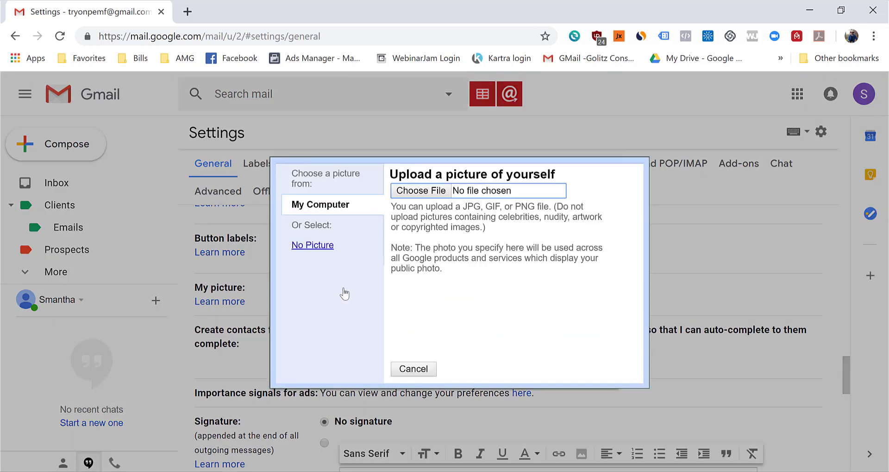
click(426, 193)
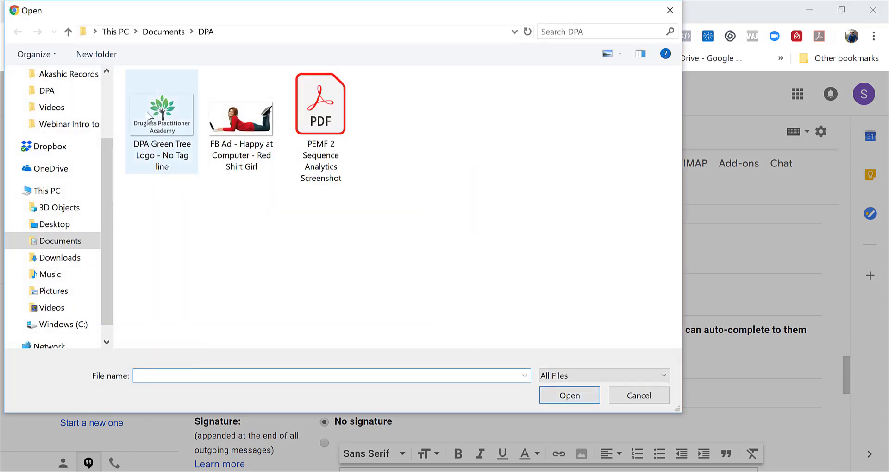
click(157, 117)
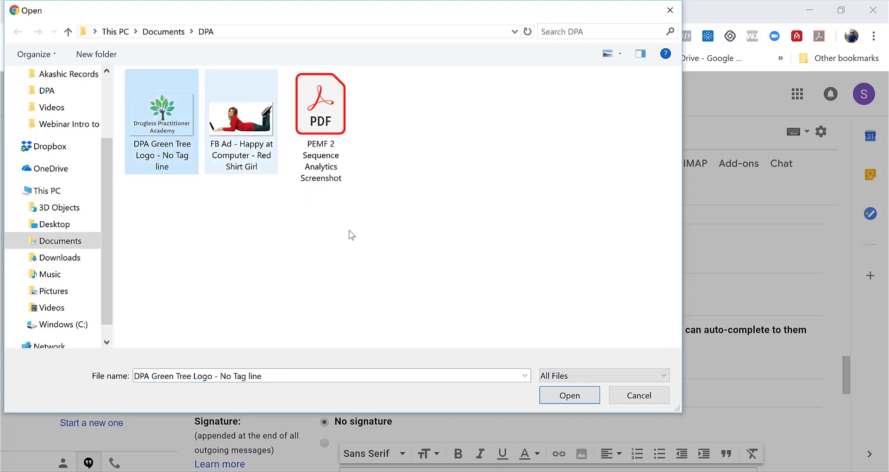
click(563, 394)
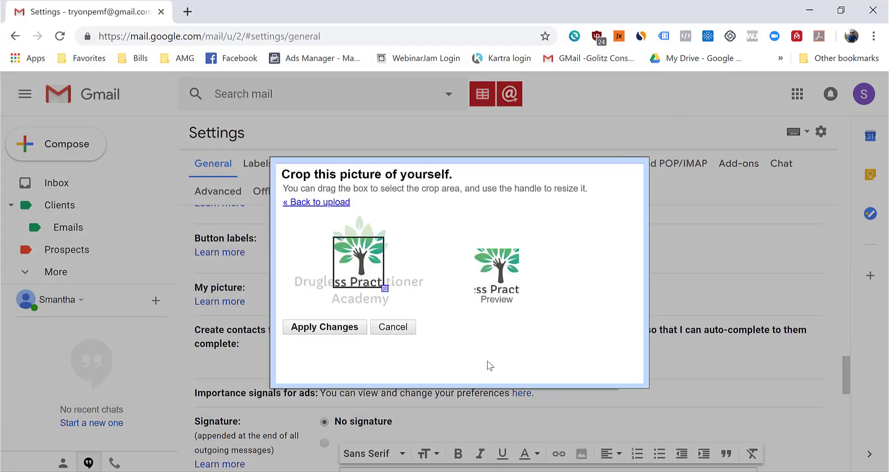
drag(351, 268, 351, 255)
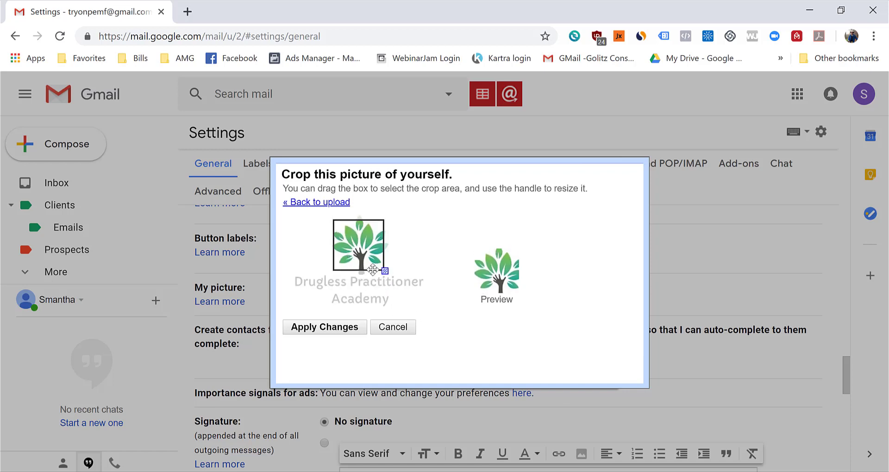
drag(388, 274, 396, 281)
drag(369, 255, 366, 252)
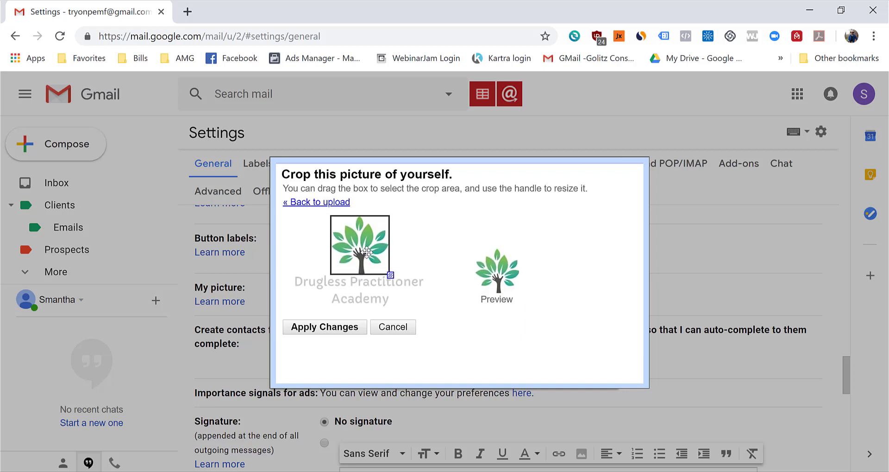
click(327, 328)
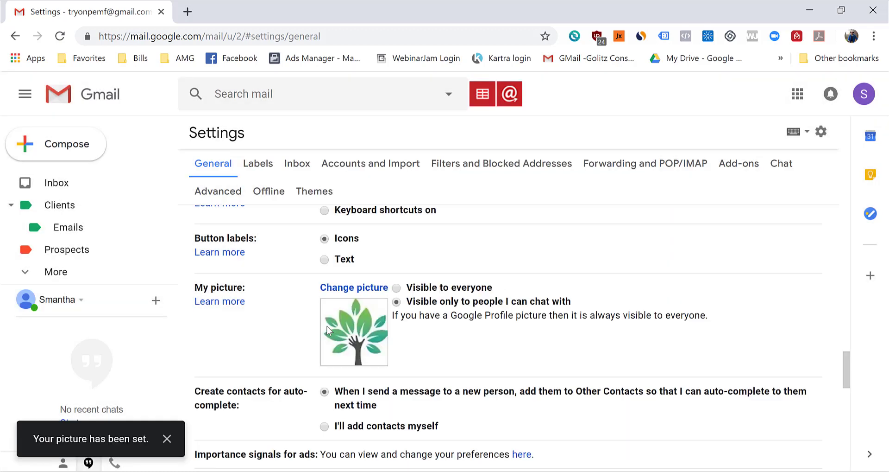
- Scroll the General settings down past Create contacts for auto-complete to the empty Signature section
scroll(327, 330, down, 2)
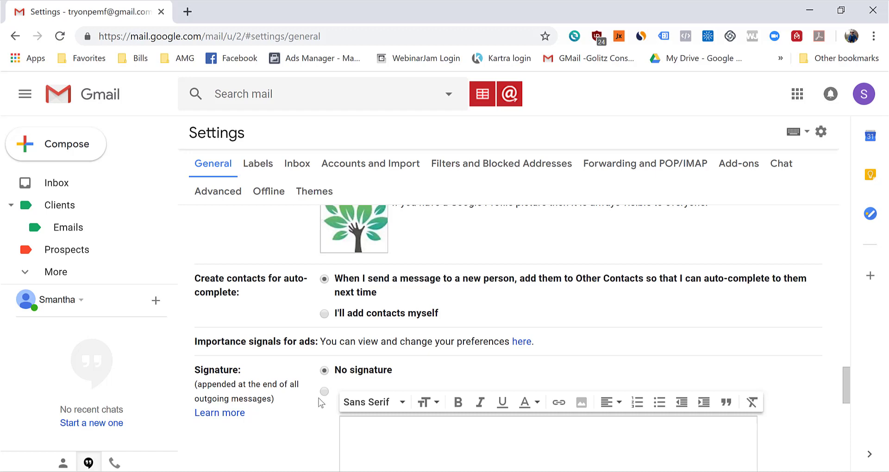
scroll(320, 402, down, 3)
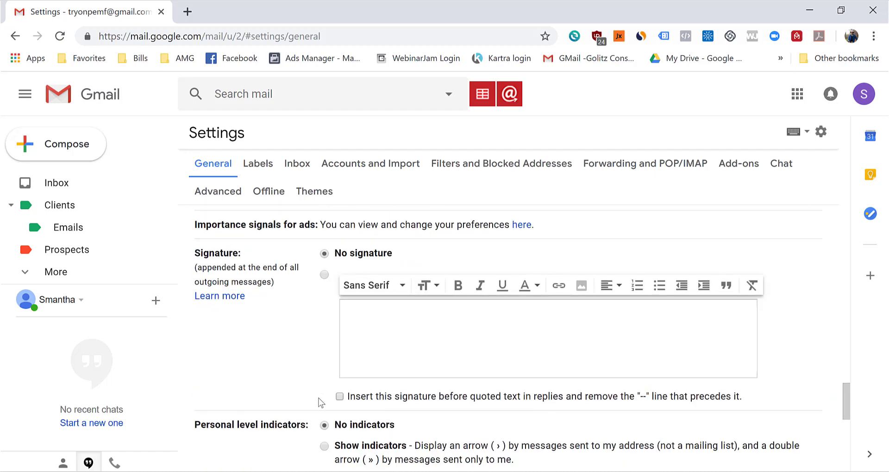
- Turn on the custom signature and format it as dark blue Comic Sans MS
click(324, 273)
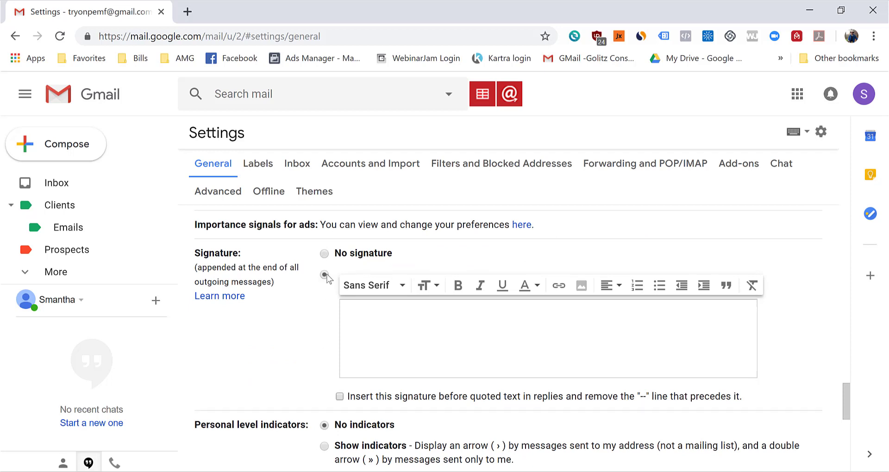
click(401, 286)
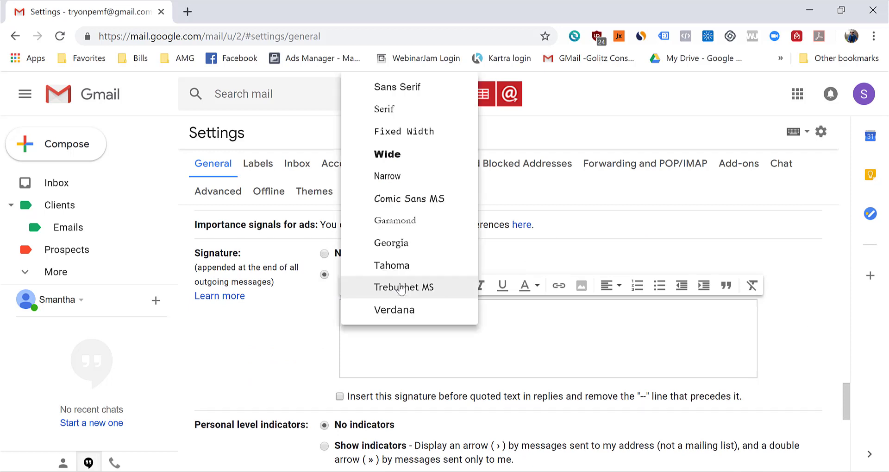
click(409, 199)
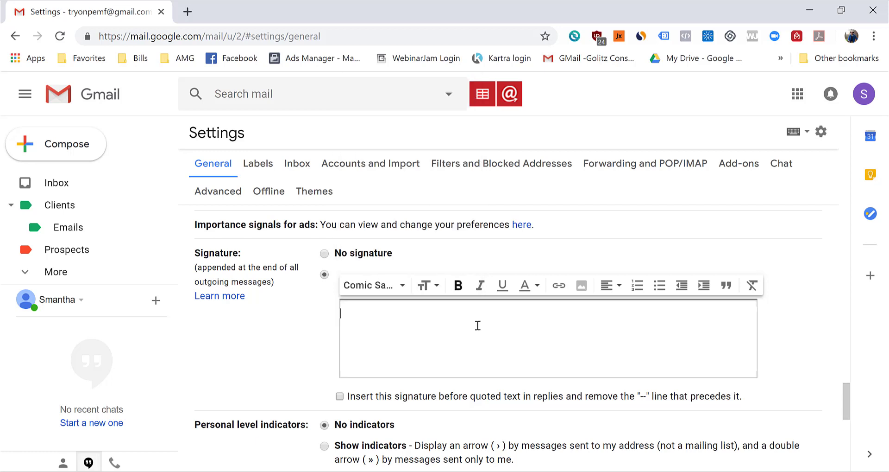
click(437, 287)
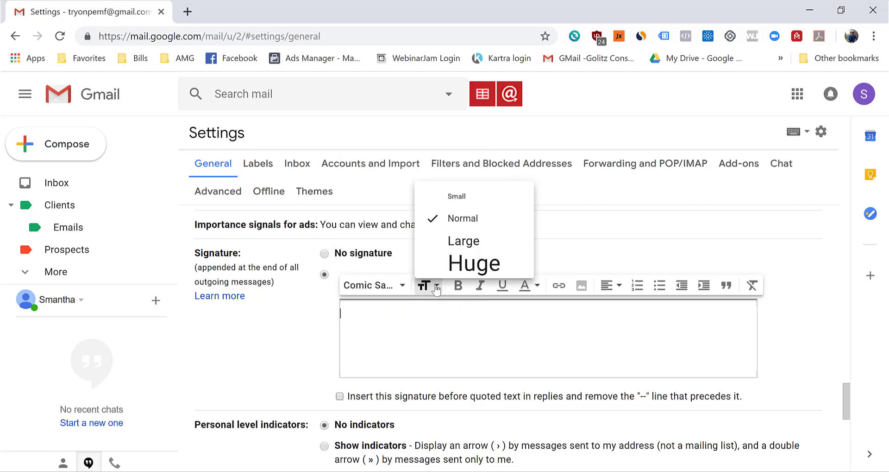
click(440, 241)
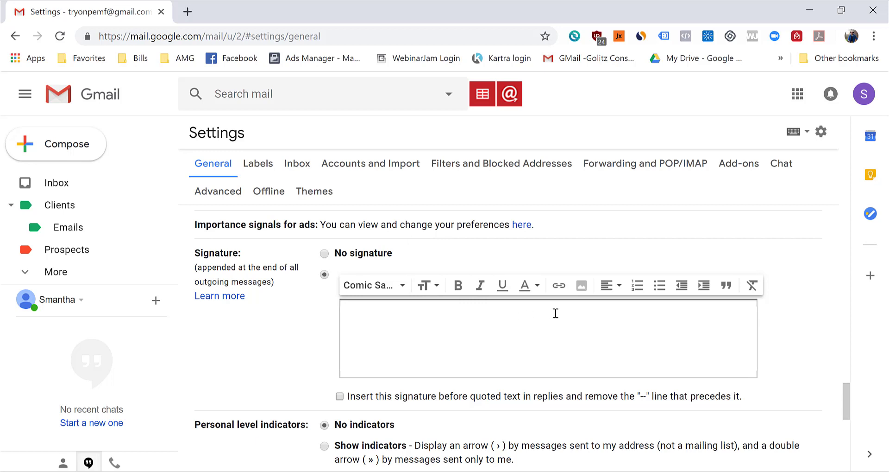
click(538, 289)
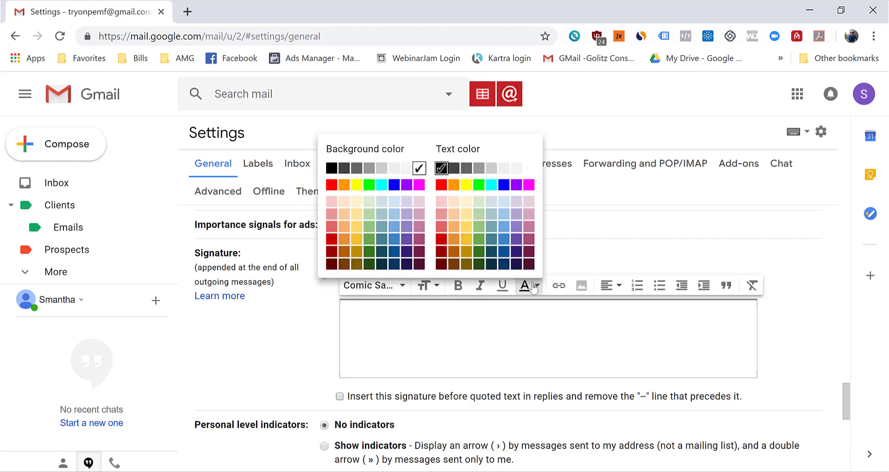
click(503, 252)
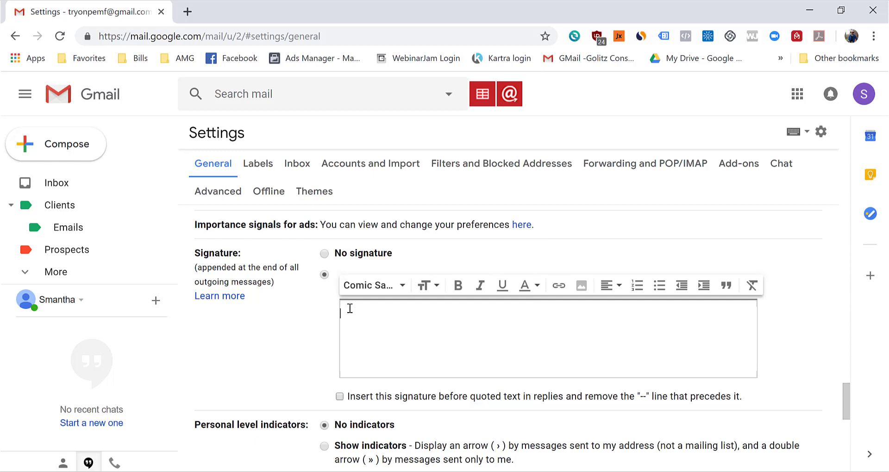
- Write the signature 'Enjoy Today,' followed by the sender's name and e-mail address on separate lines
text(Enjoy Today,)
key(Return)
key(Return)
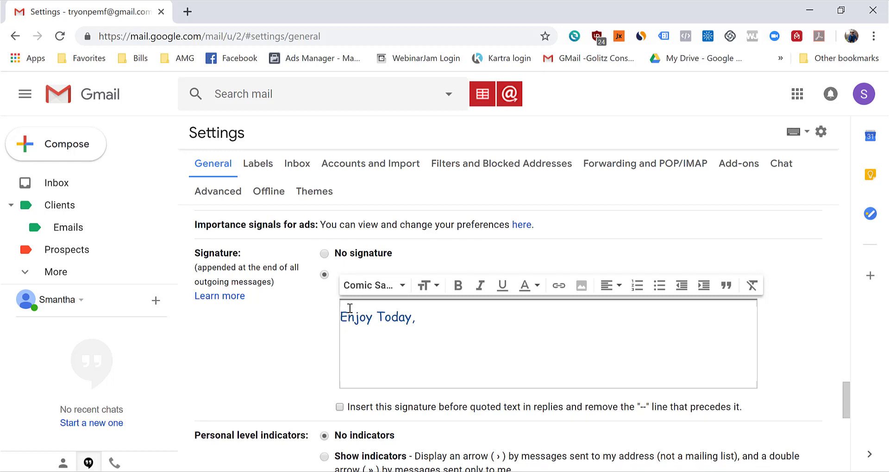
key(ctrl+backslash)
text(S)
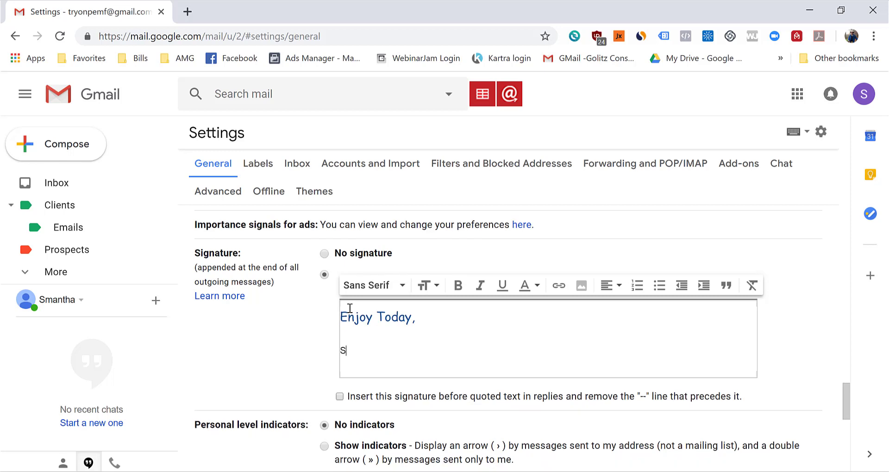
key(BackSpace)
key(BackSpace)
key(BackSpace)
key(Return)
key(Return)
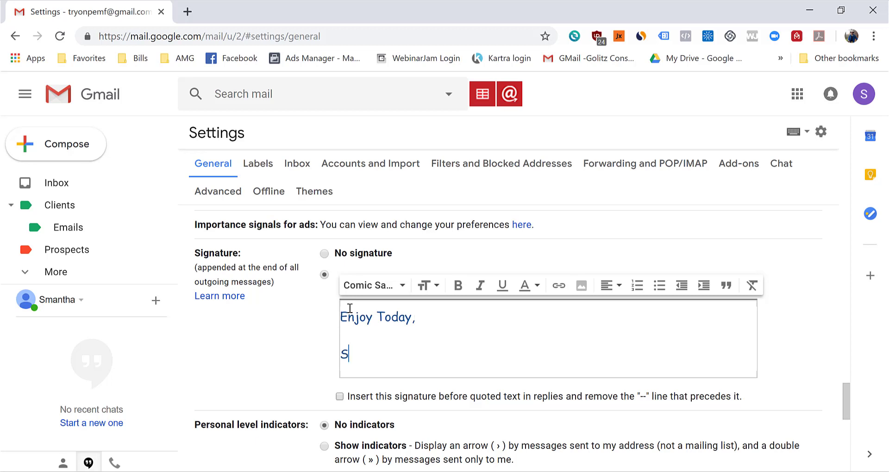
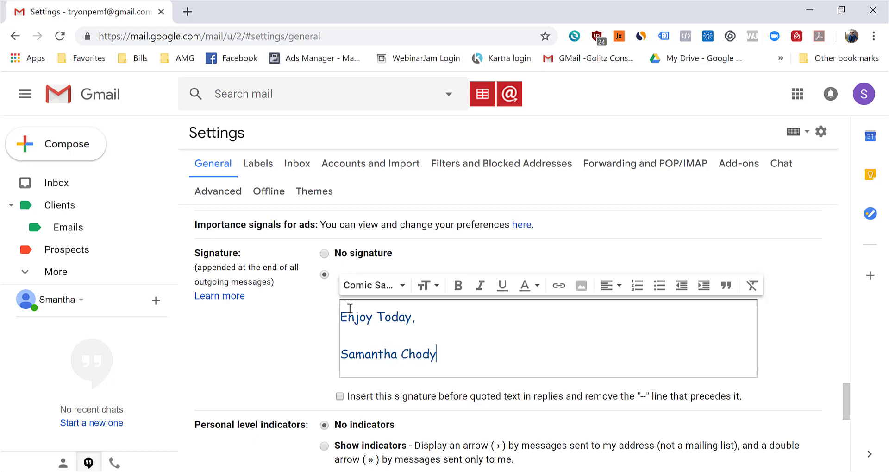
key(Return)
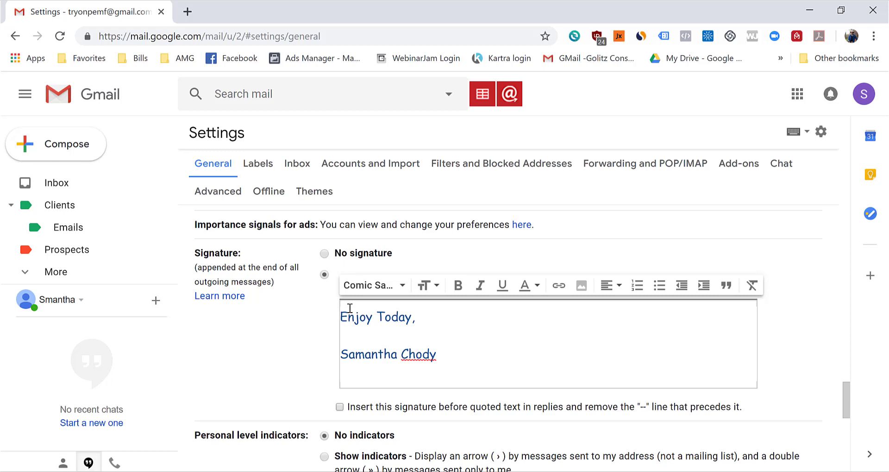
key(BackSpace)
key(BackSpace)
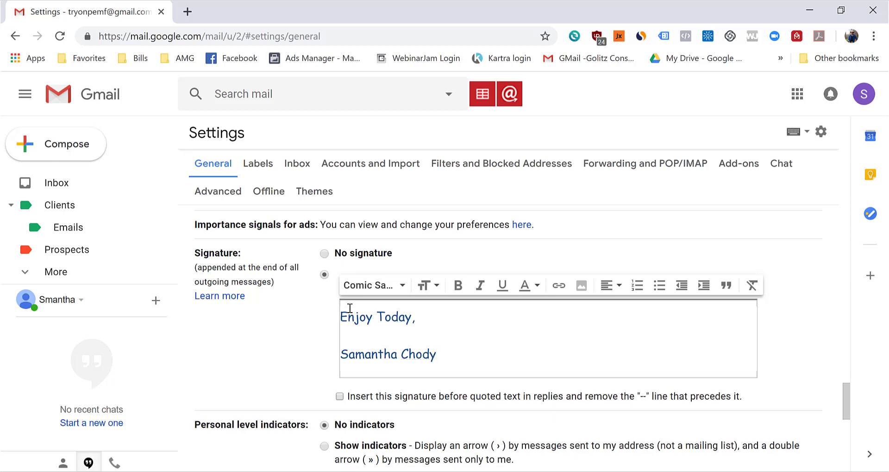
key(Return)
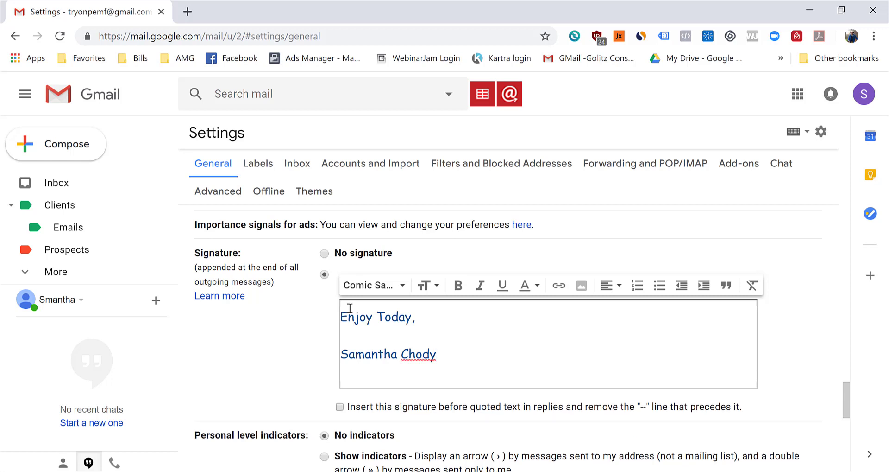
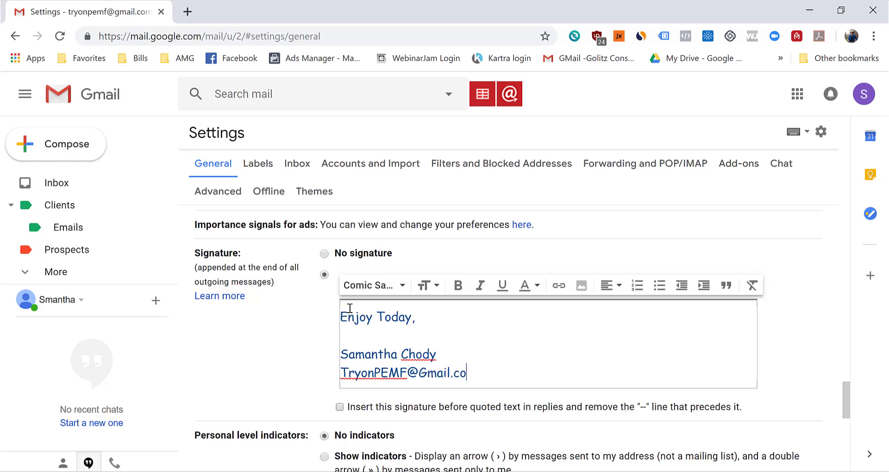
- Enable 'Insert this signature before quoted text in replies' and save all settings changes
click(272, 358)
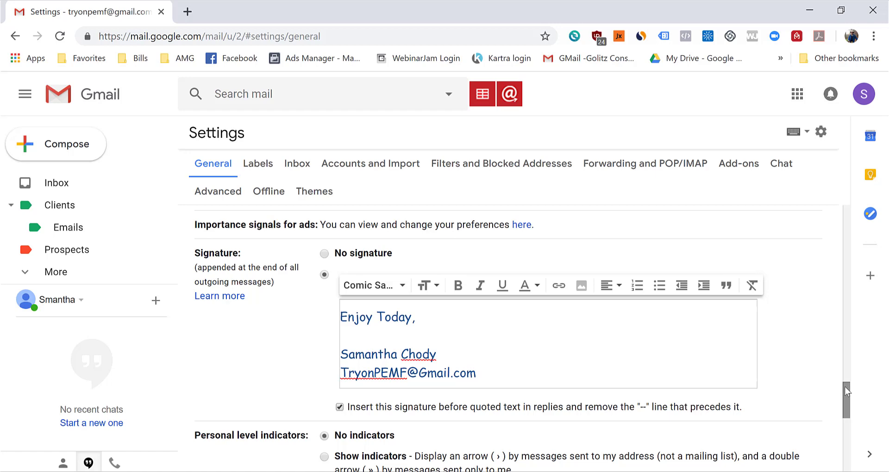
drag(845, 391, 848, 411)
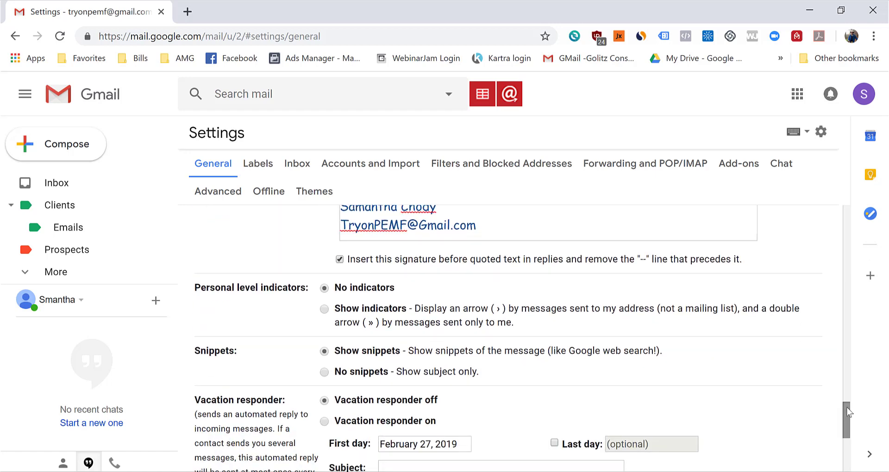
mouse_move(848, 412)
mouse_down()
mouse_move(848, 434)
mouse_move(840, 426)
mouse_up()
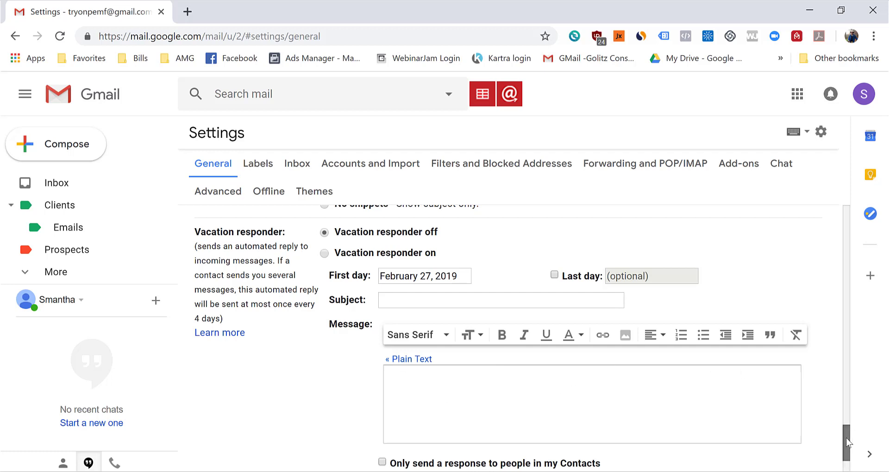
drag(847, 443, 849, 461)
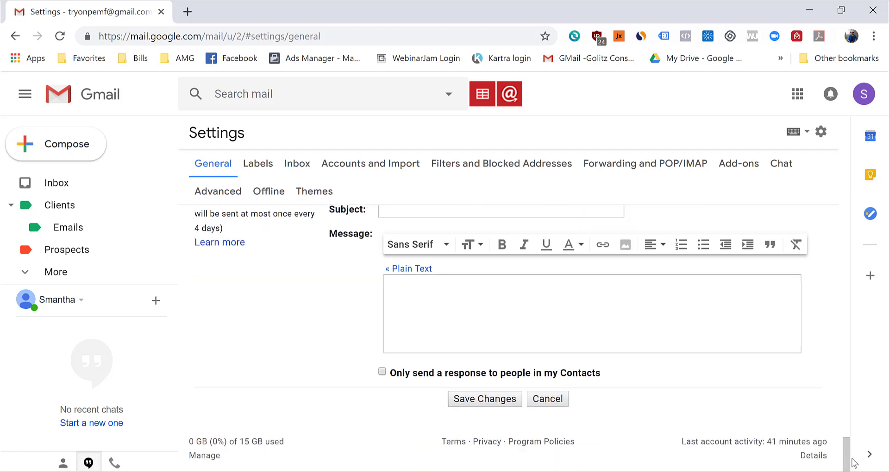
click(475, 402)
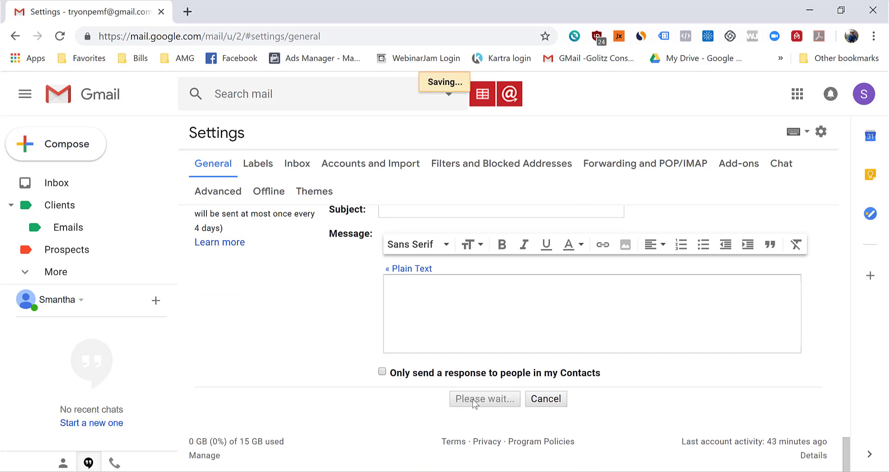